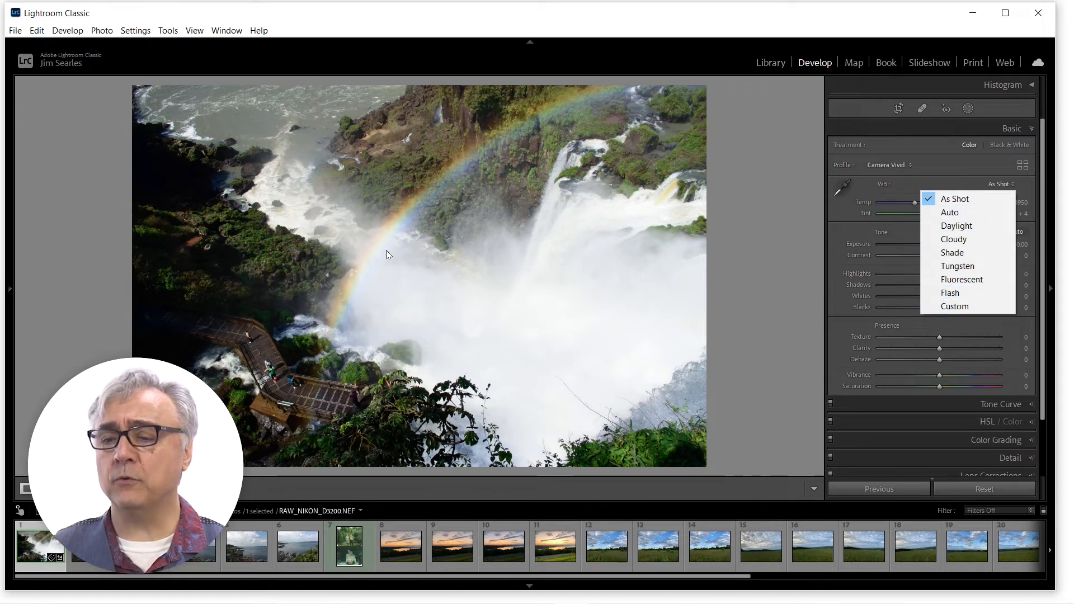
Try the Cloudy, Daylight and Flash white balance presets on the waterfall photo and restore As Shot.
click(951, 239)
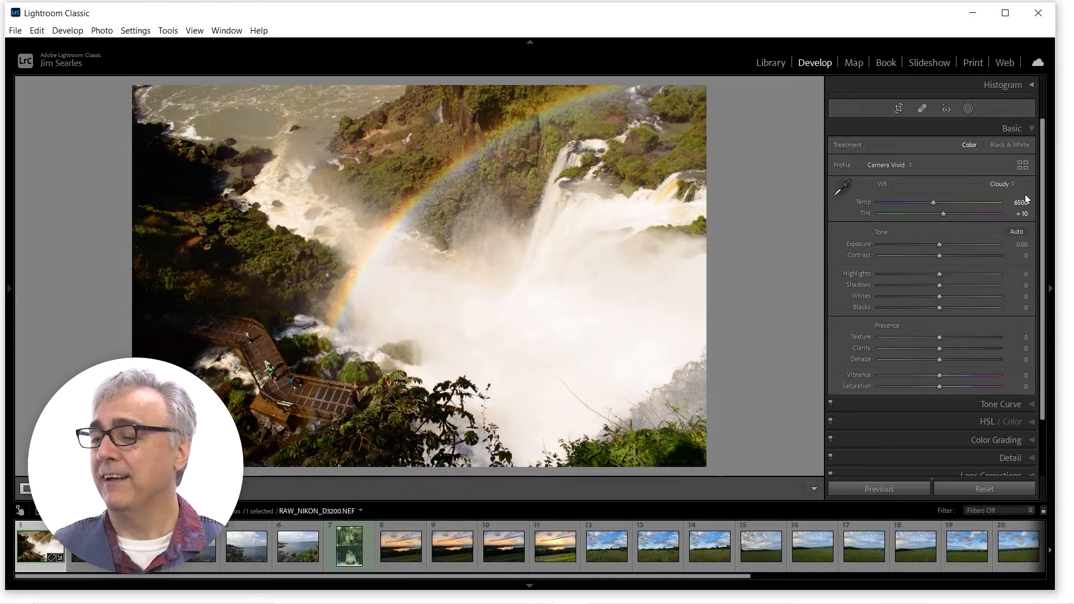
click(1008, 184)
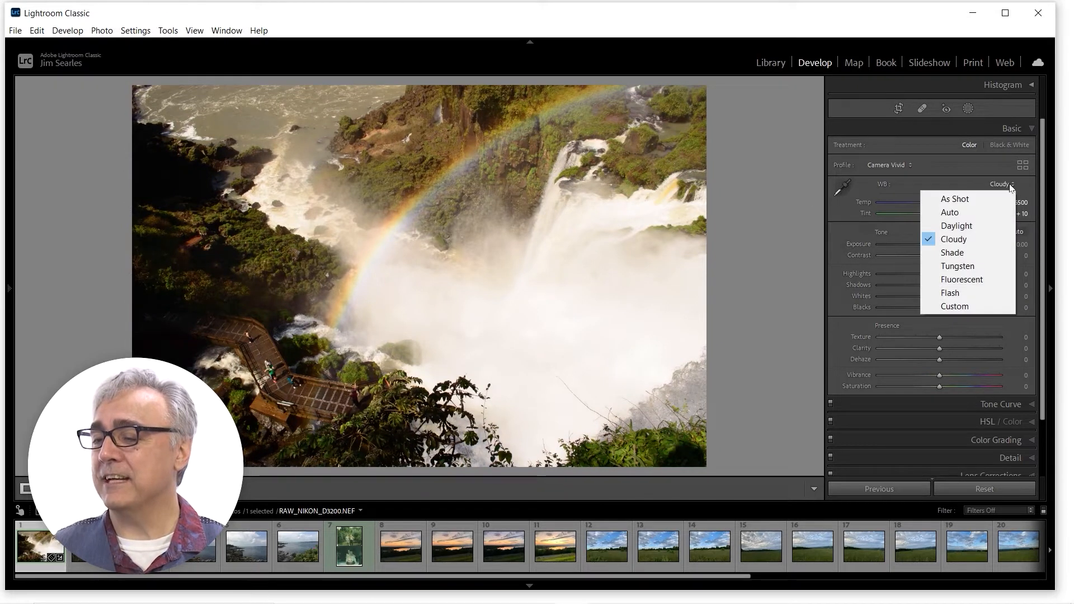
click(966, 226)
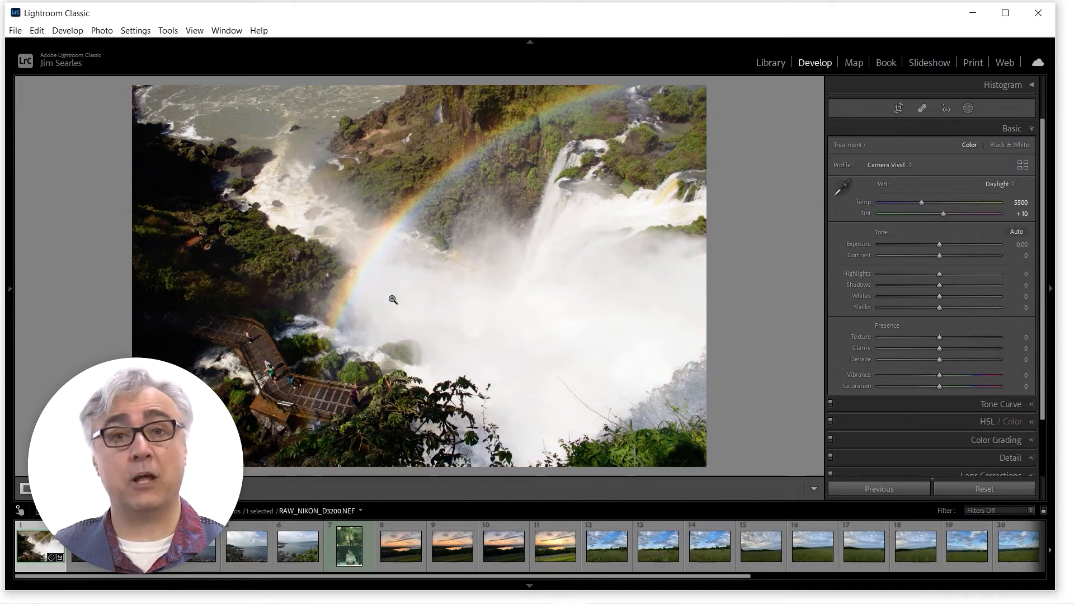
click(996, 185)
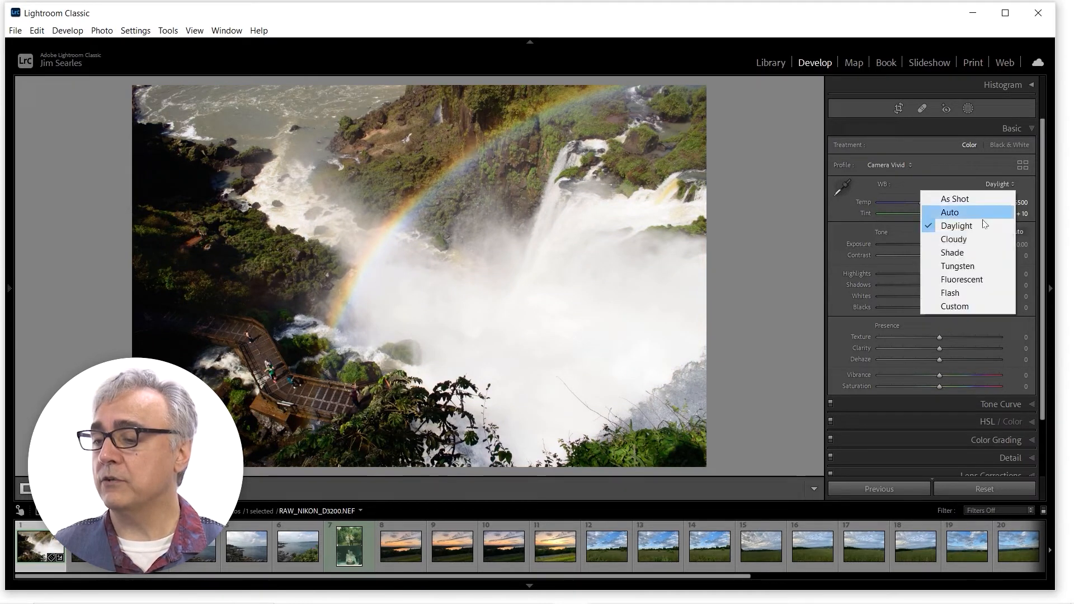
click(952, 294)
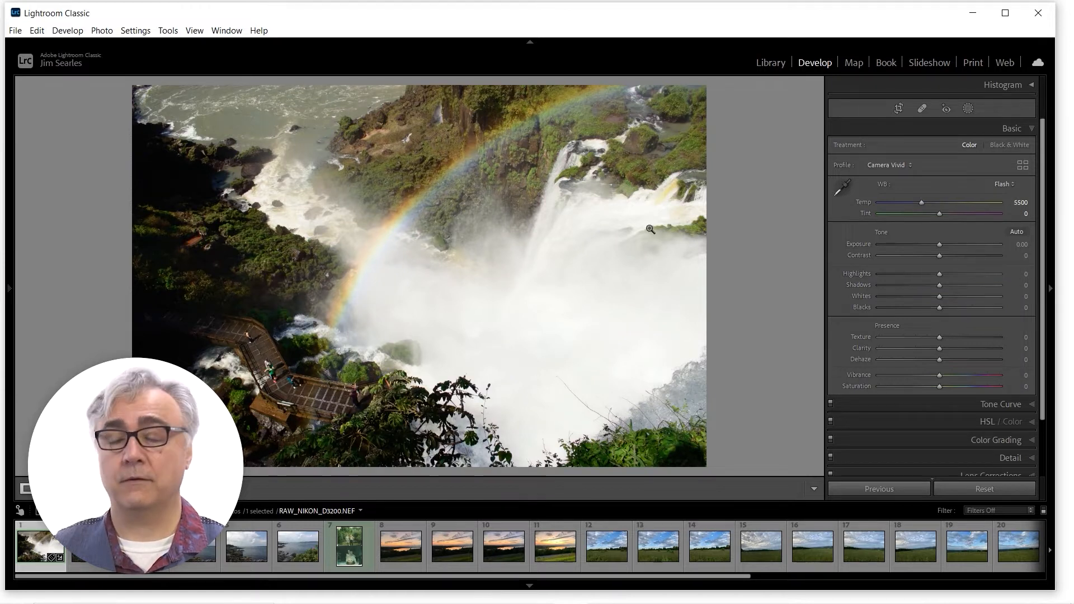
click(1007, 184)
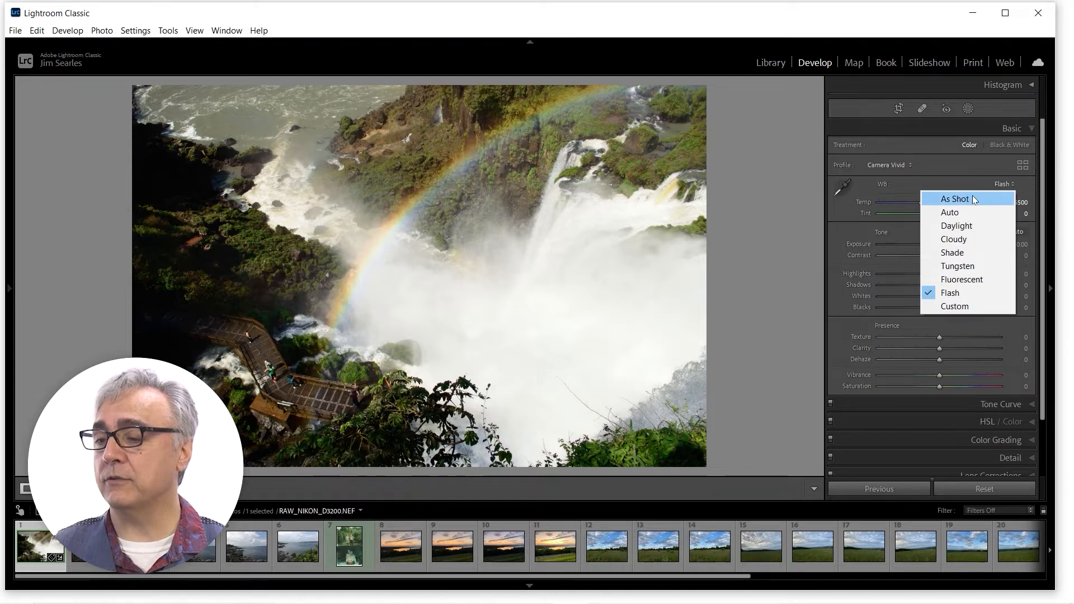
click(973, 199)
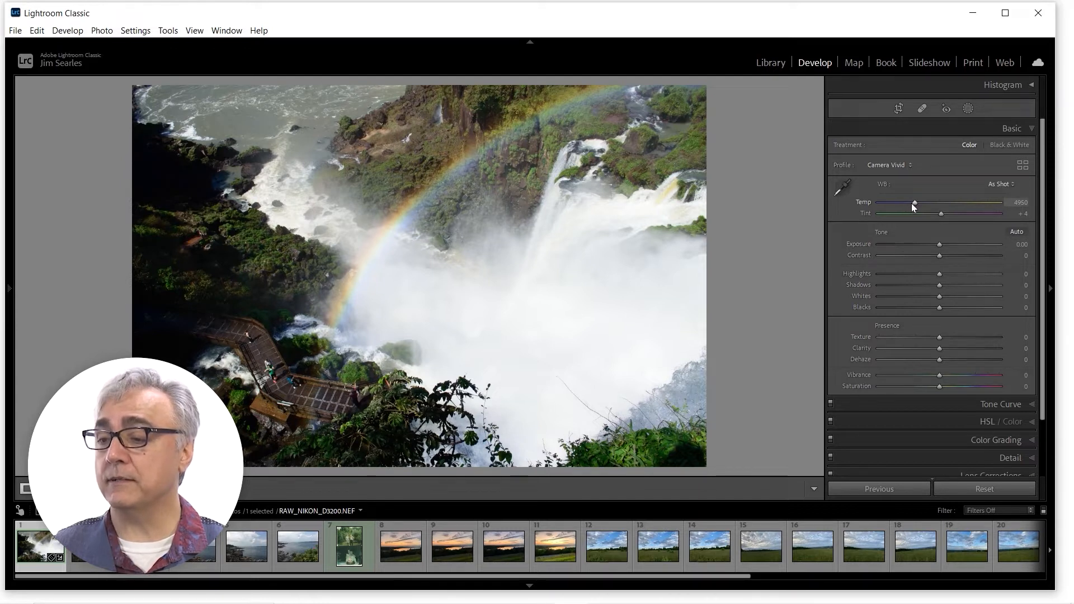
Customize the waterfall photo's white balance by setting the color temperature to 5800.
mouse_move(914, 203)
mouse_down()
mouse_move(968, 202)
mouse_move(916, 202)
mouse_up()
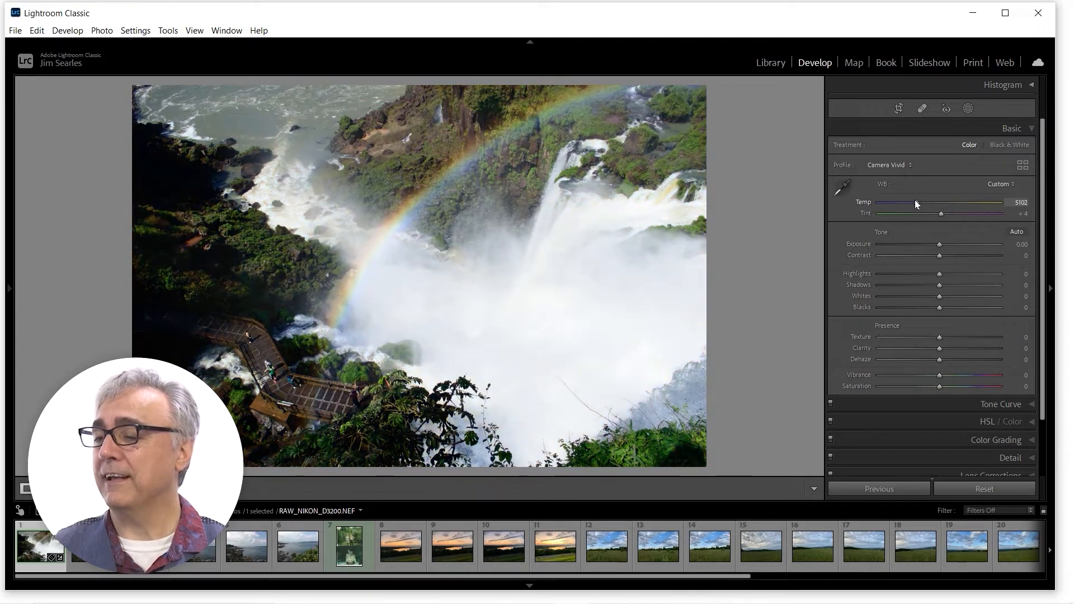
click(1020, 202)
text(5)
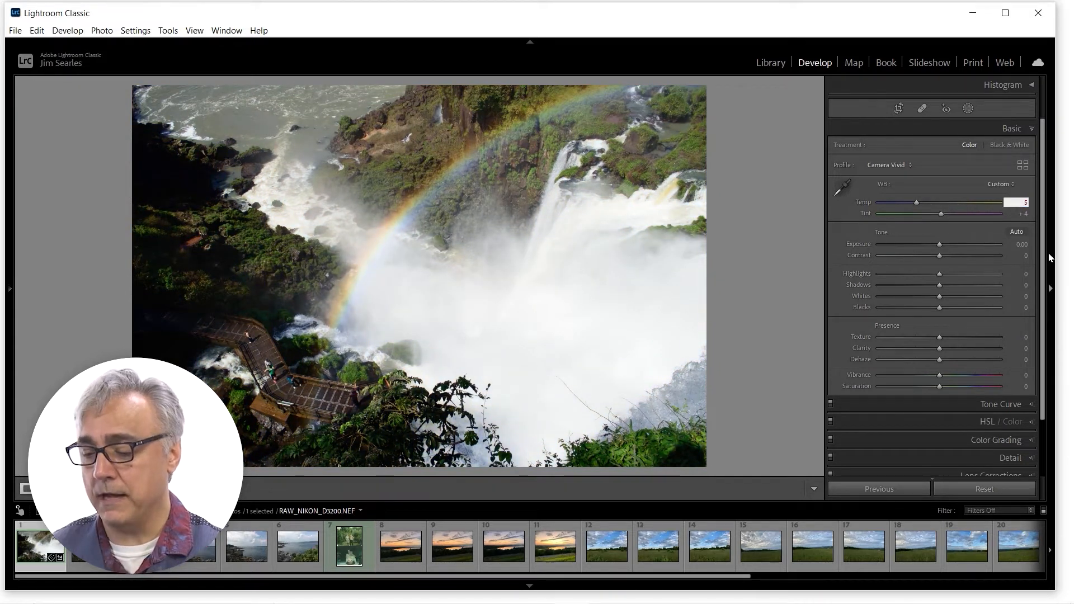
text(800)
key(Return)
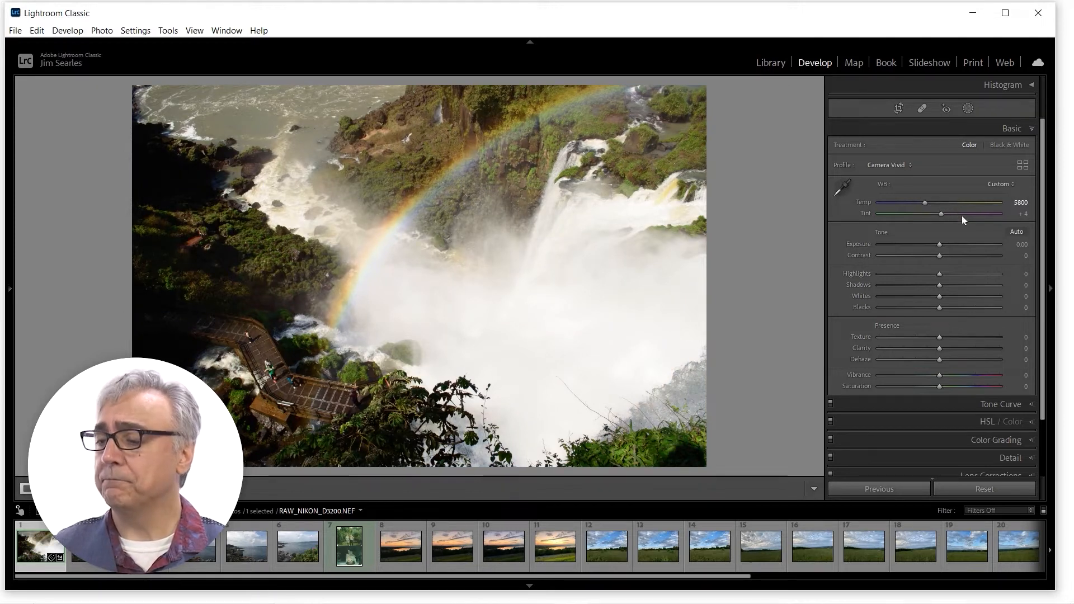
Try the tint at +10 and restore the white balance to temperature 4950 and tint +4.
mouse_move(941, 213)
mouse_down()
mouse_move(903, 214)
mouse_move(977, 213)
mouse_move(942, 214)
mouse_up()
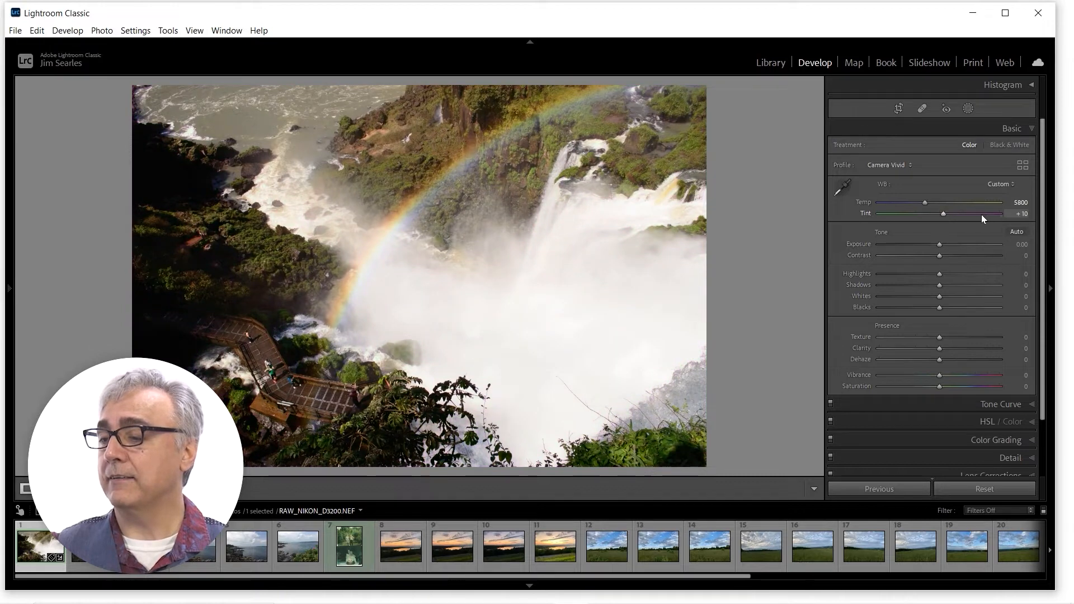
drag(942, 212, 940, 213)
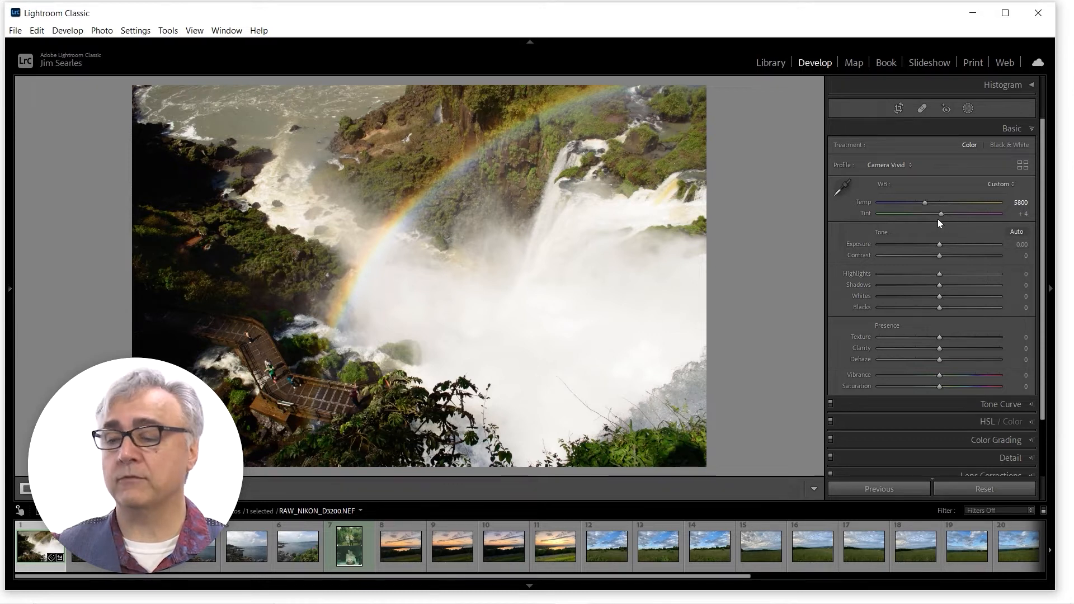
scroll(924, 203, down, 5)
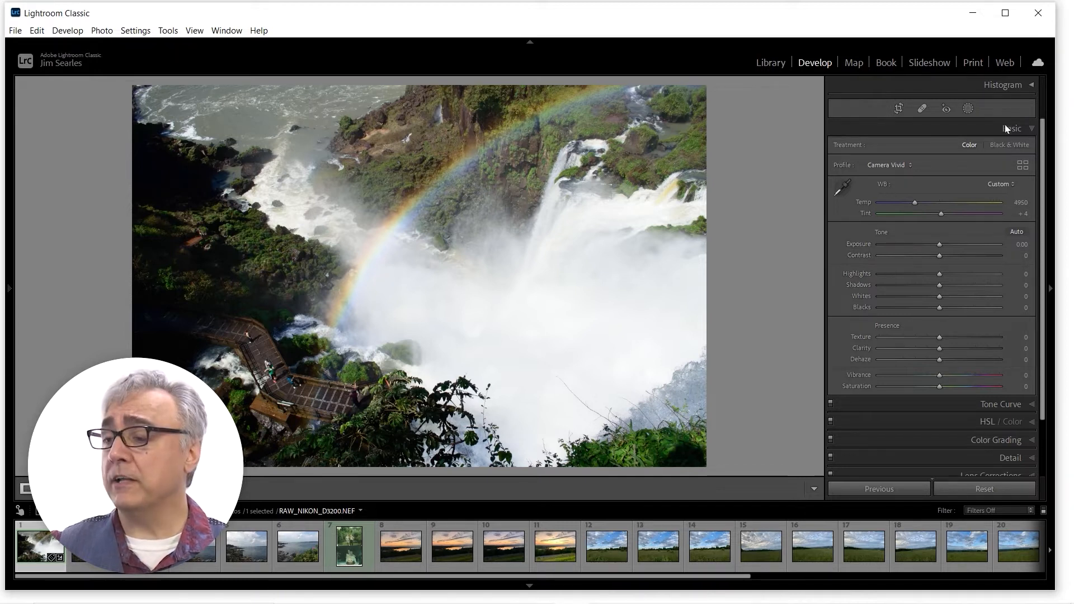
Expand the histogram and use its Whites region to lower Whites to -91.
click(1029, 85)
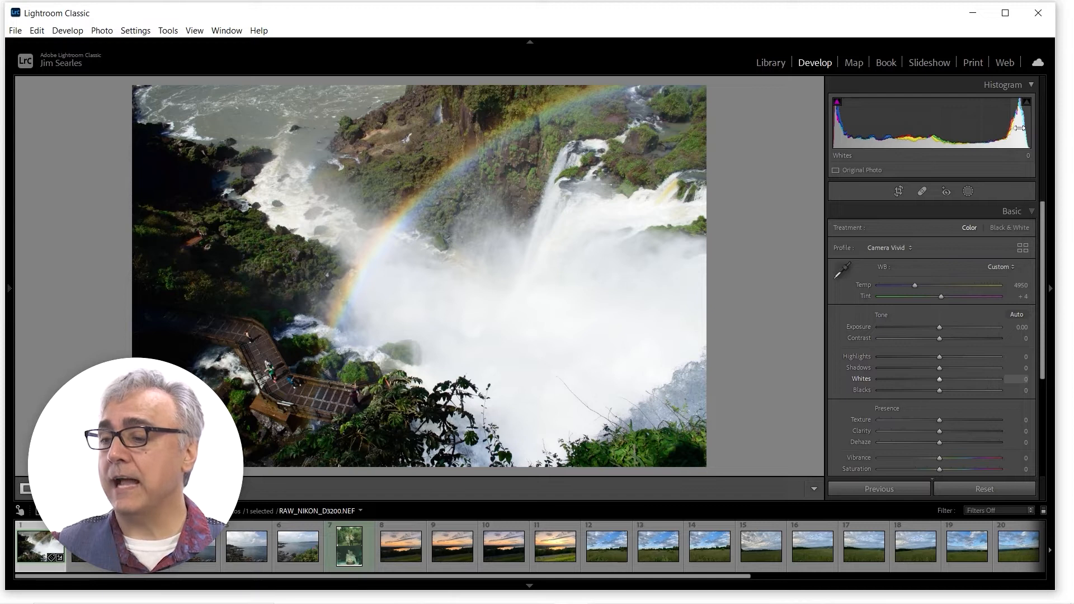
drag(1001, 137, 899, 138)
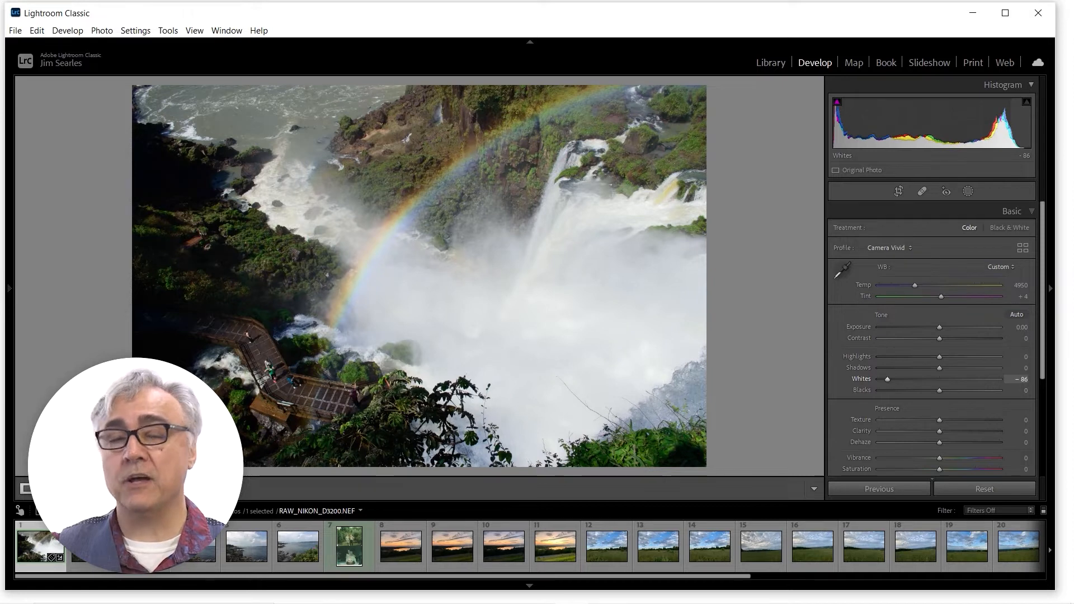
drag(900, 139, 897, 138)
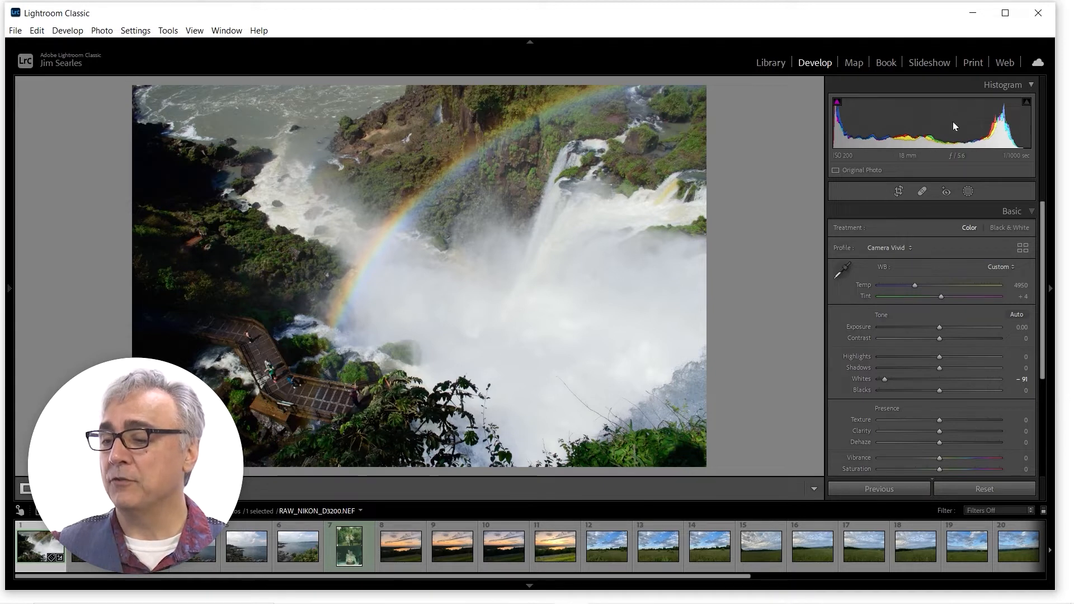
Reset the Whites adjustment to its default and set Whites to -97.
double_click(882, 379)
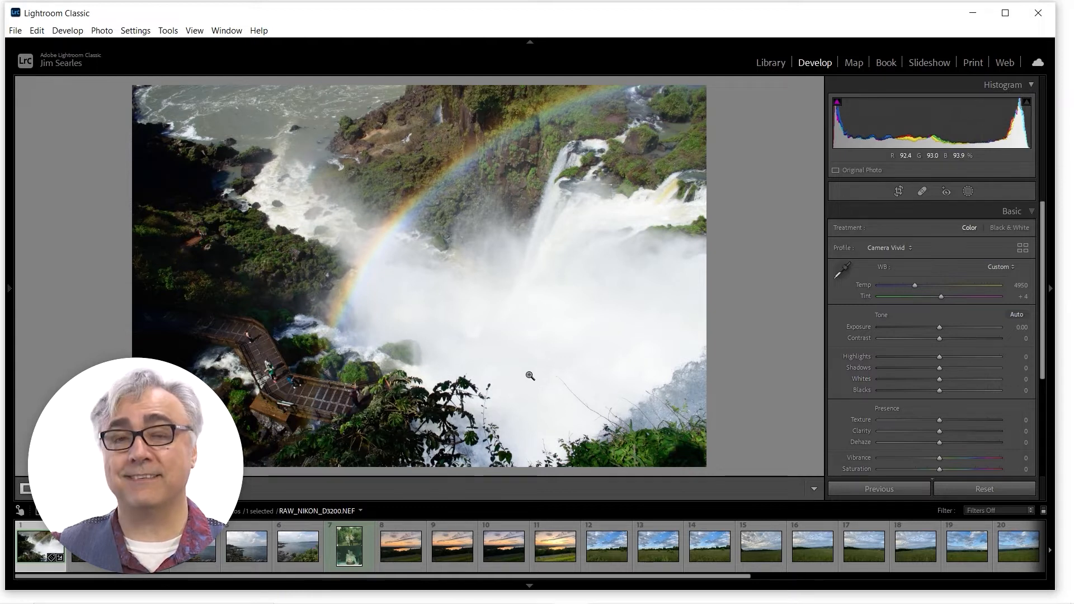
drag(938, 378, 881, 378)
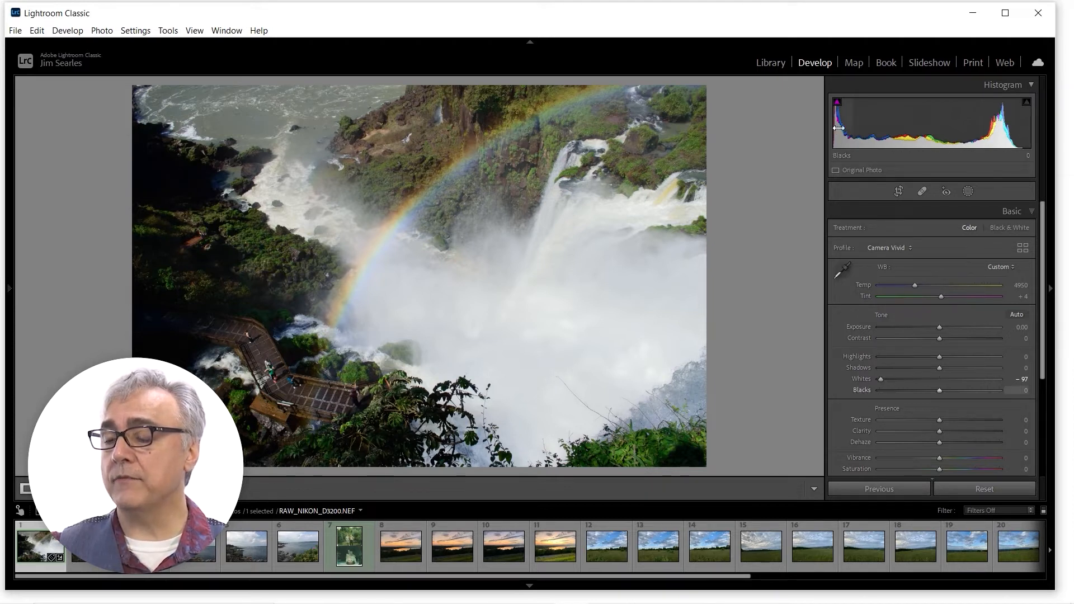
Try Blacks at +100 and +10 using the histogram, and reset Blacks to 0.
drag(838, 128, 1007, 139)
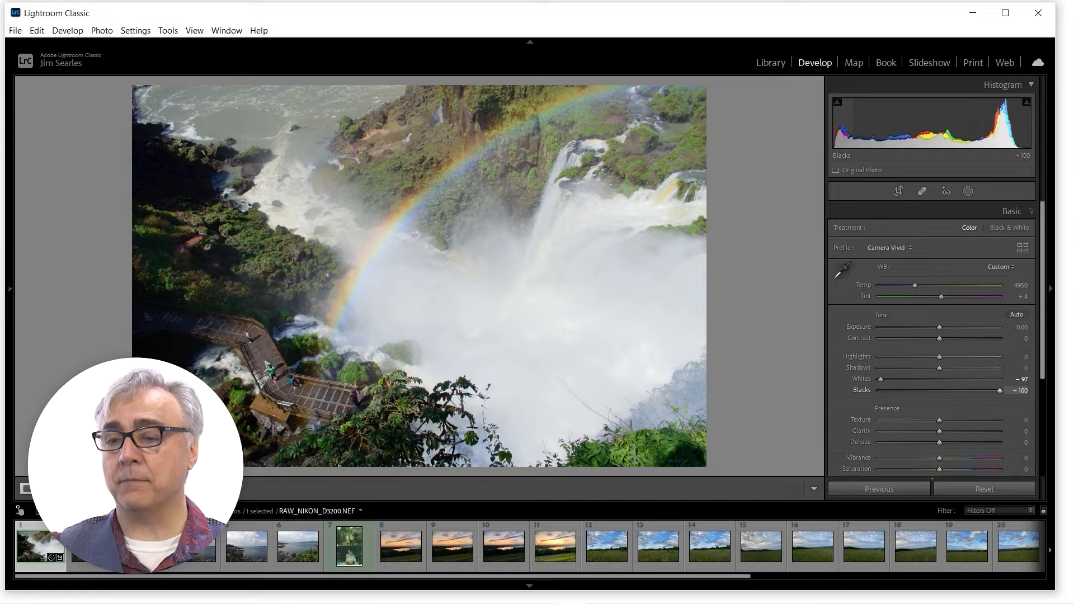
drag(1007, 138, 885, 138)
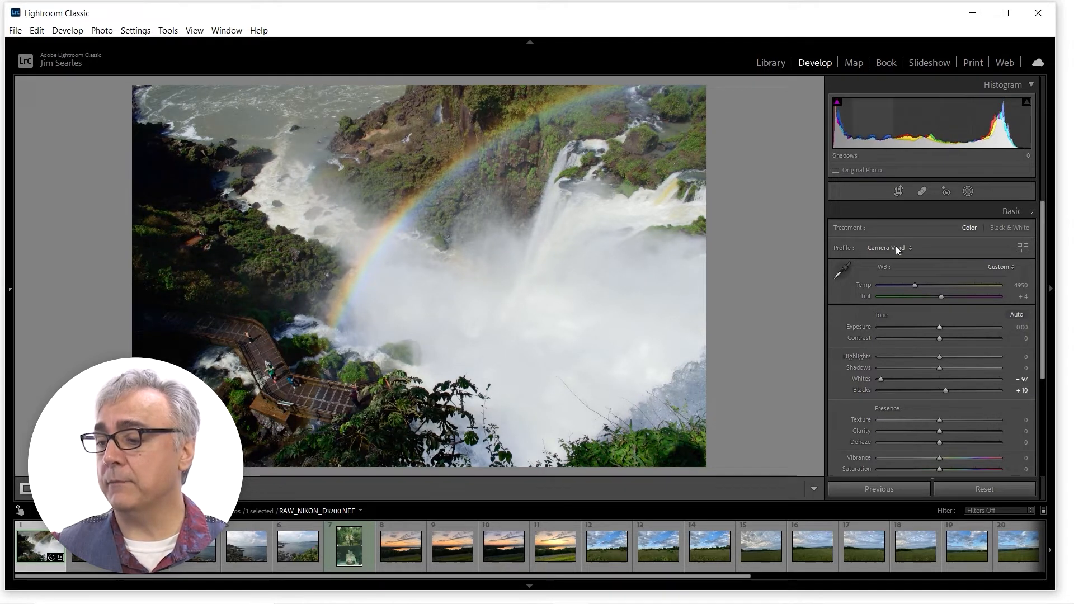
double_click(945, 390)
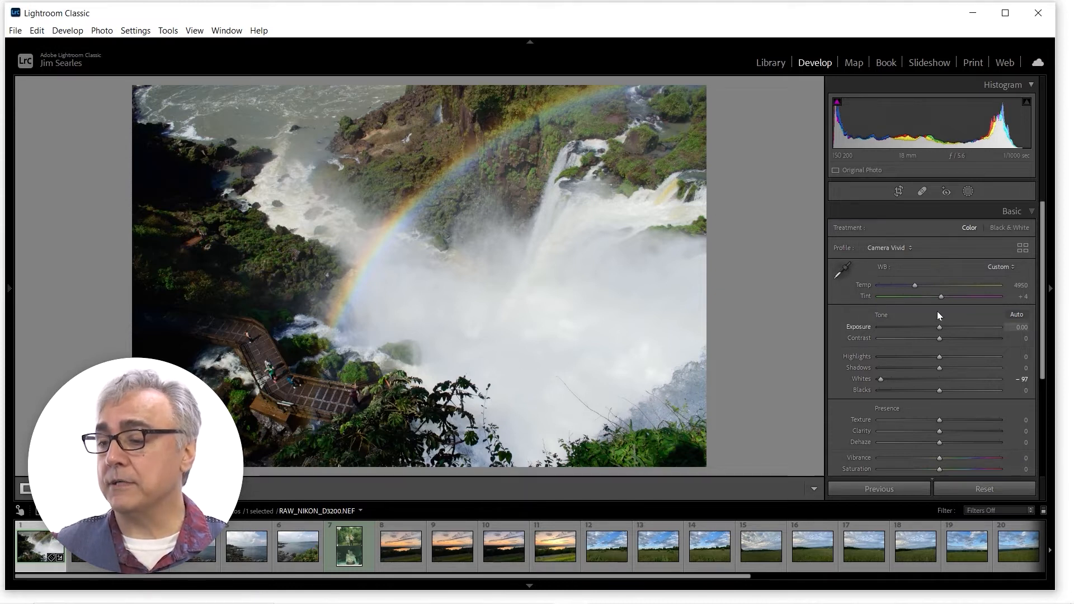
Sample the grey river water as the white balance neutral and revert the photo to the preceding Blacks edit in its history.
click(844, 272)
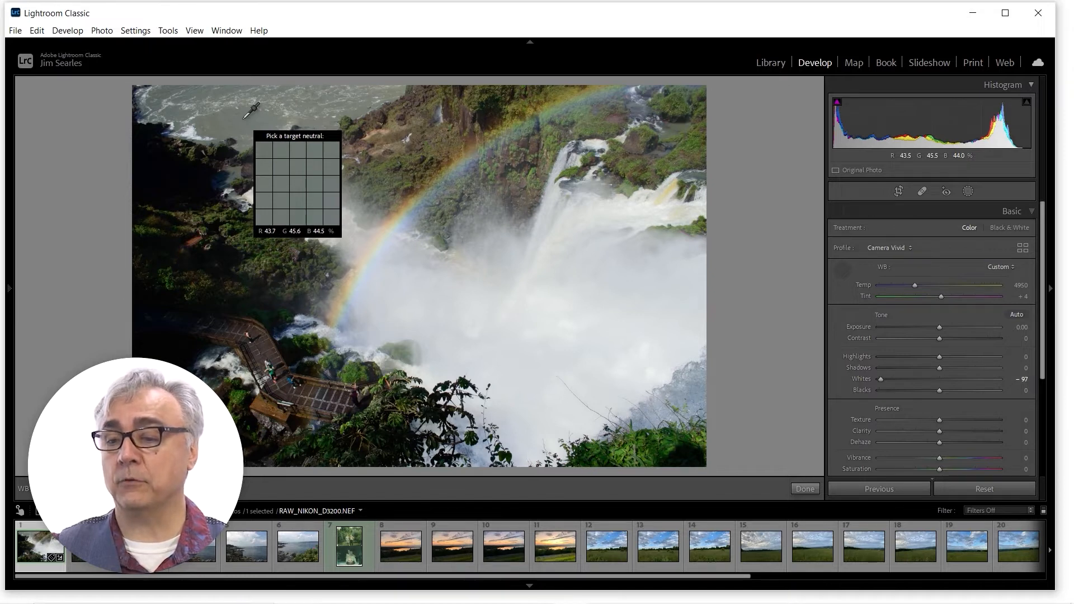
click(244, 118)
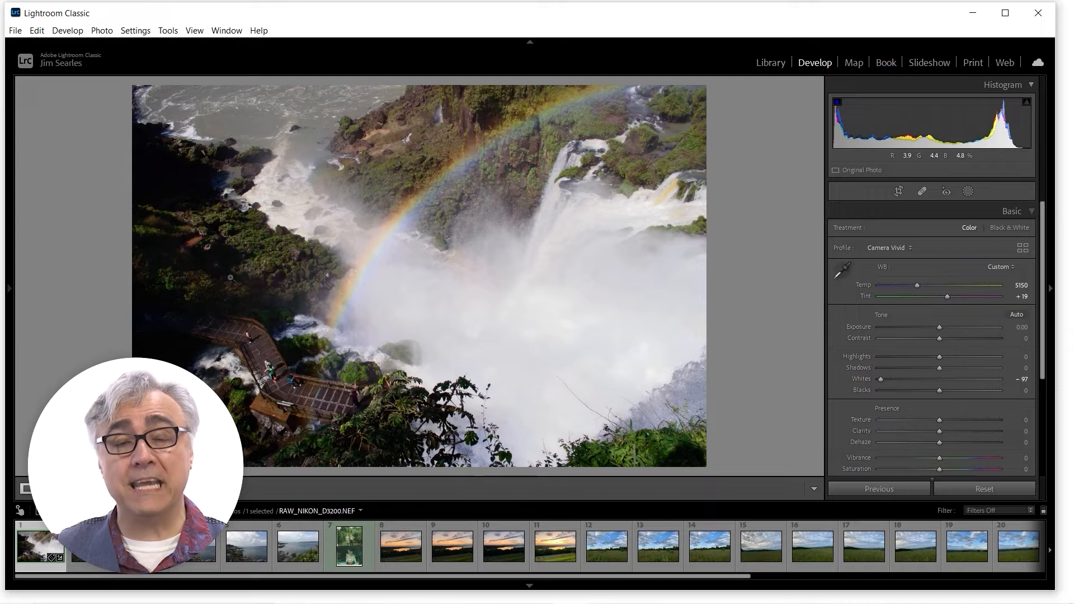
mouse_move(9, 289)
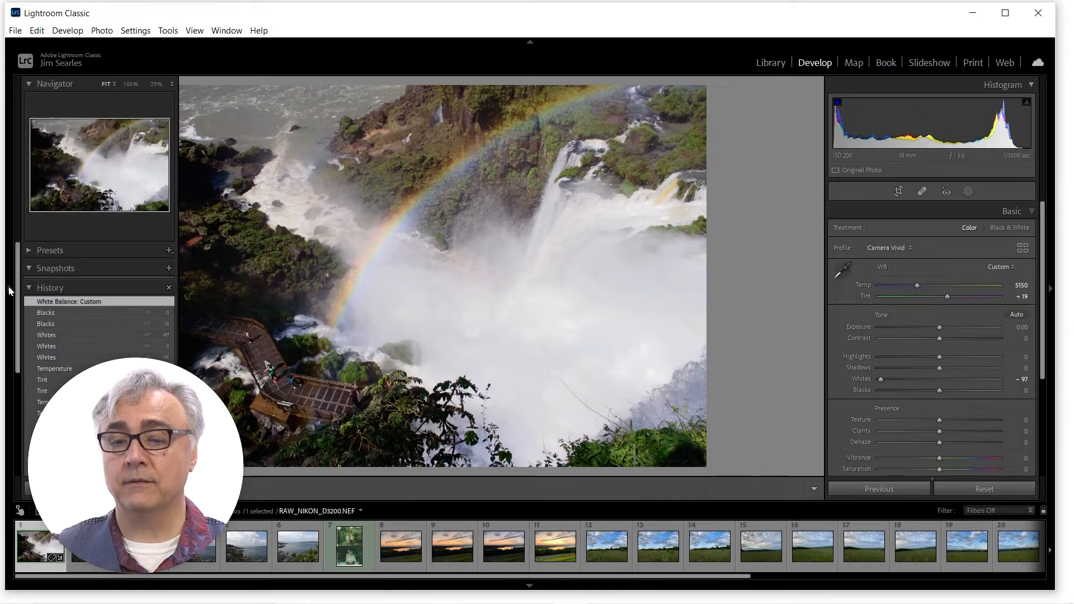
click(9, 290)
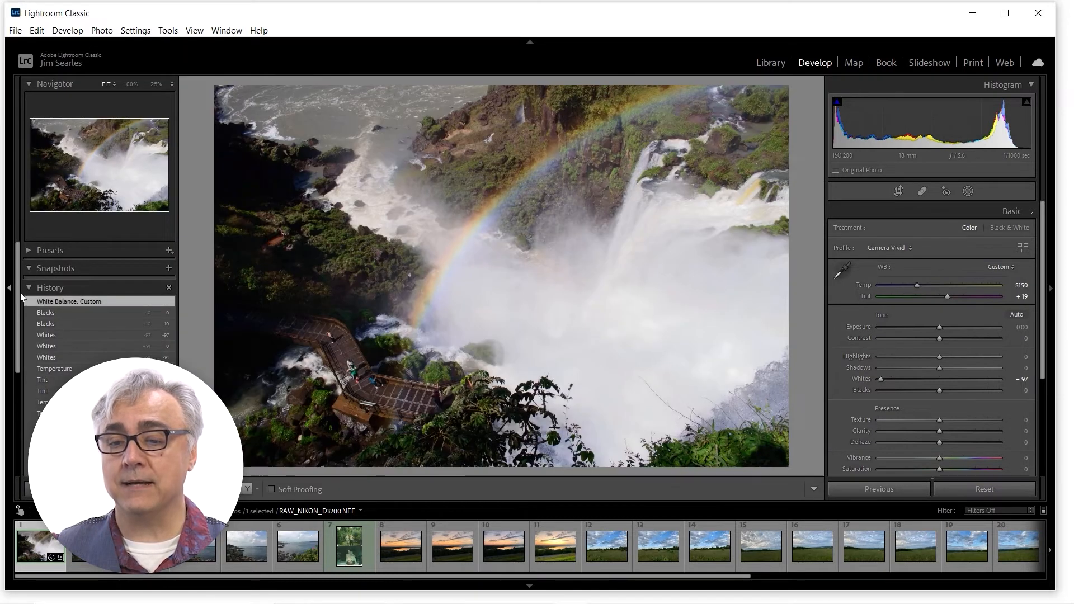
click(71, 312)
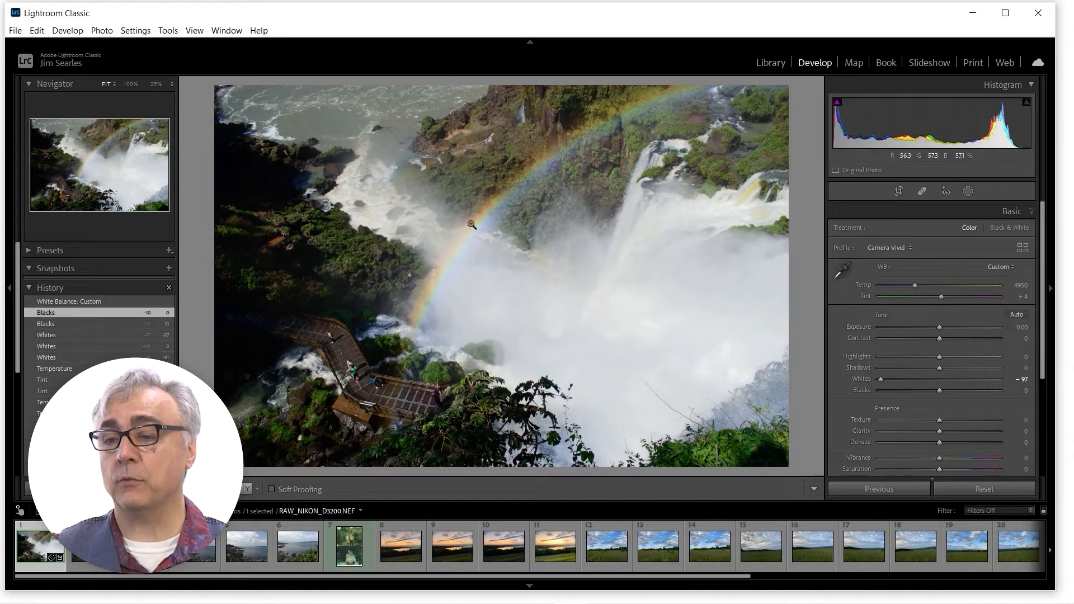
click(11, 288)
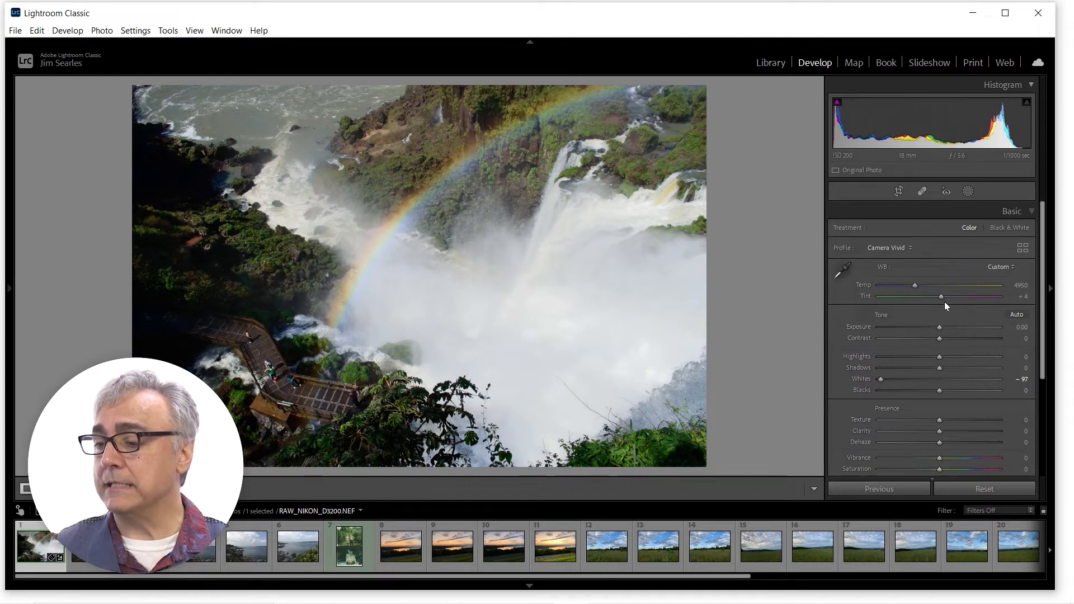
Adjust the photo's color with Tint at +17, Vibrance at +39 and Saturation at -31.
drag(941, 297, 946, 296)
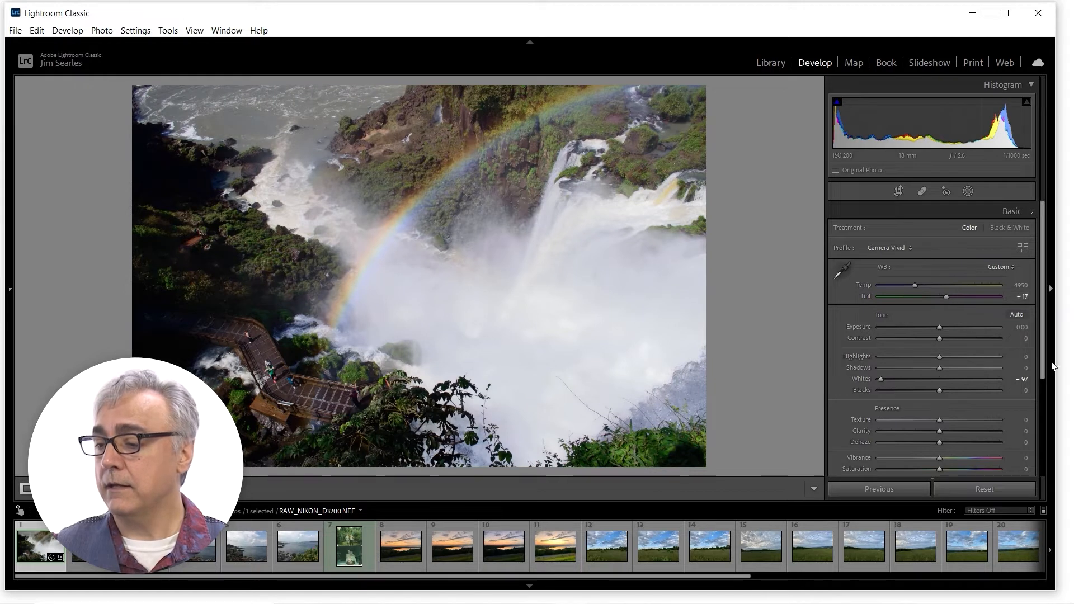
scroll(1044, 364, down, 1)
scroll(1044, 364, down, 3)
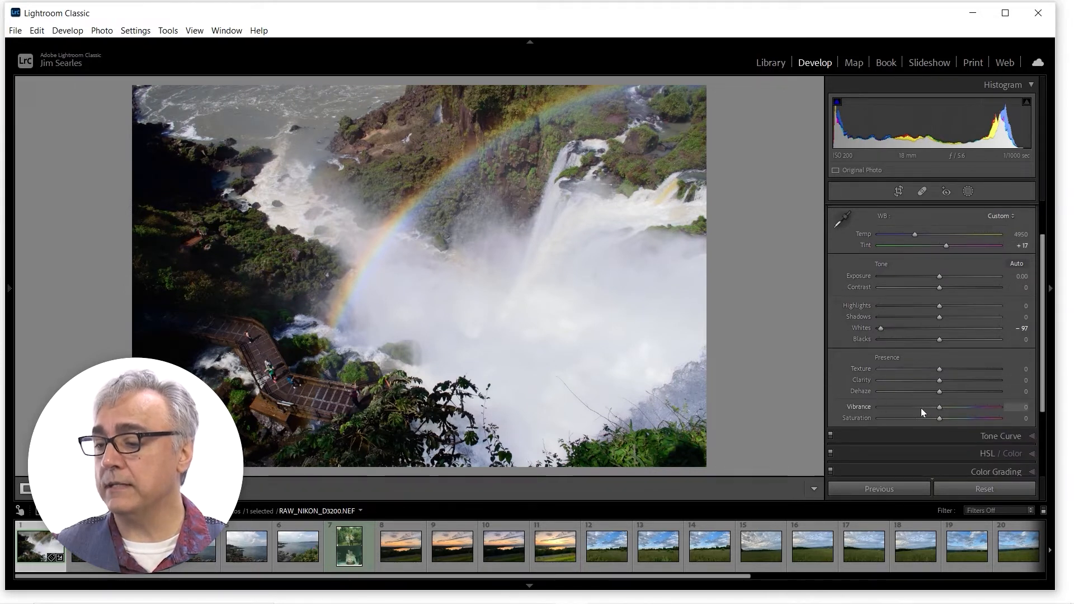
drag(947, 407, 964, 407)
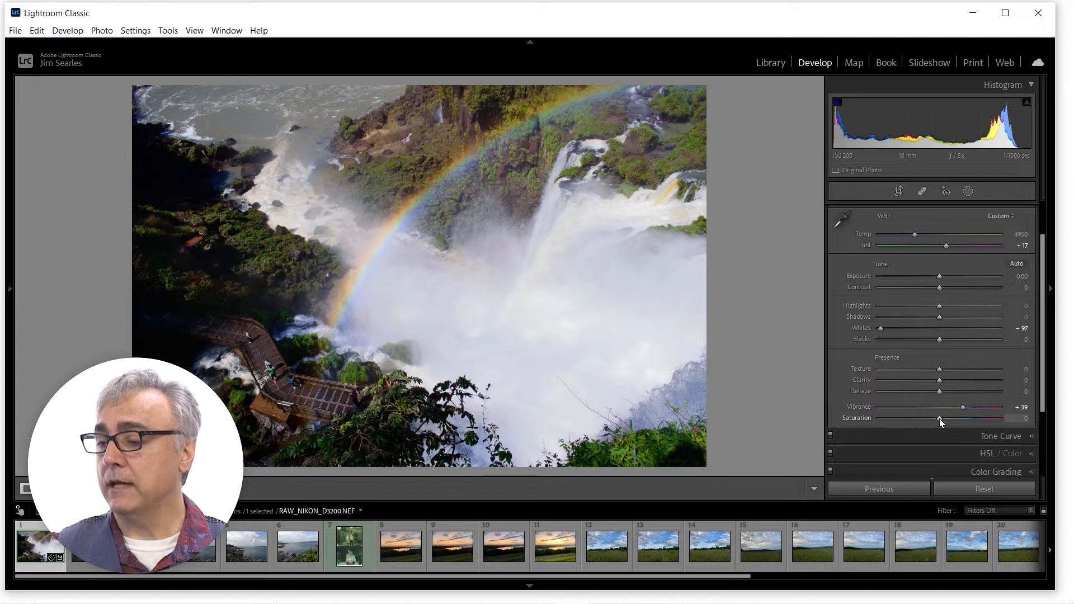
drag(938, 418, 921, 418)
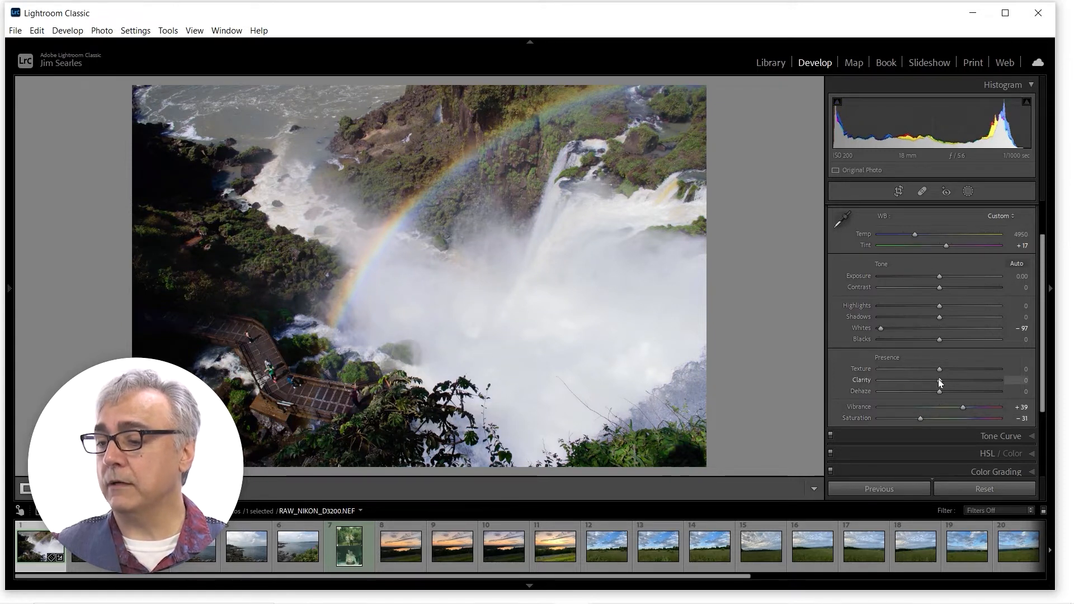
Set Clarity to +18 and Texture to +7, judging the effect on a magnified view of the rocks and foliage.
mouse_move(940, 380)
mouse_down()
mouse_move(939, 368)
mouse_move(951, 368)
mouse_up()
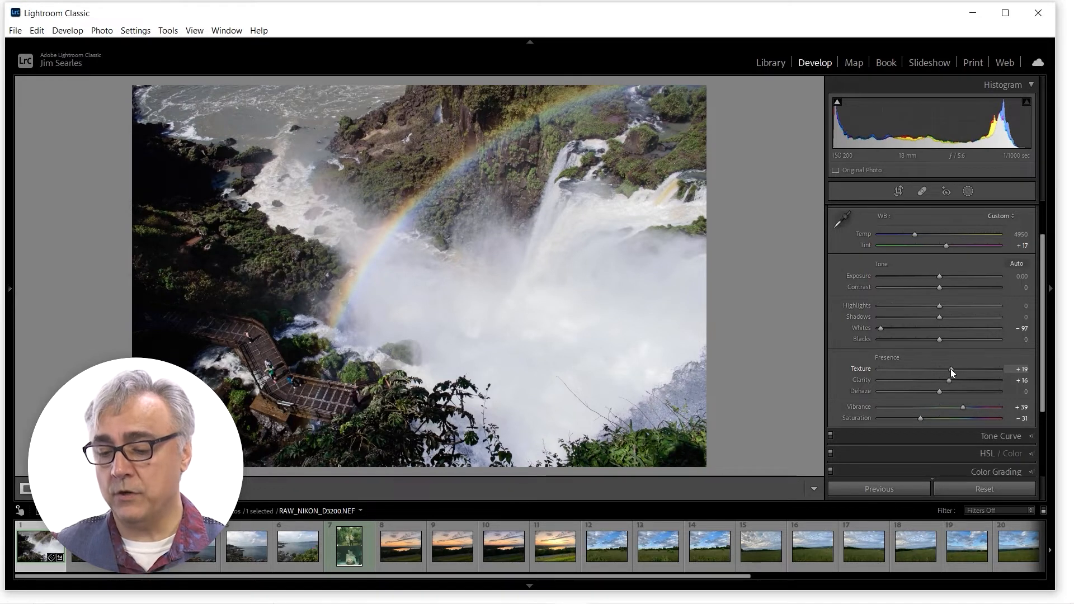
mouse_move(950, 368)
mouse_down()
mouse_move(926, 369)
mouse_move(943, 381)
mouse_move(927, 381)
mouse_move(948, 381)
mouse_up()
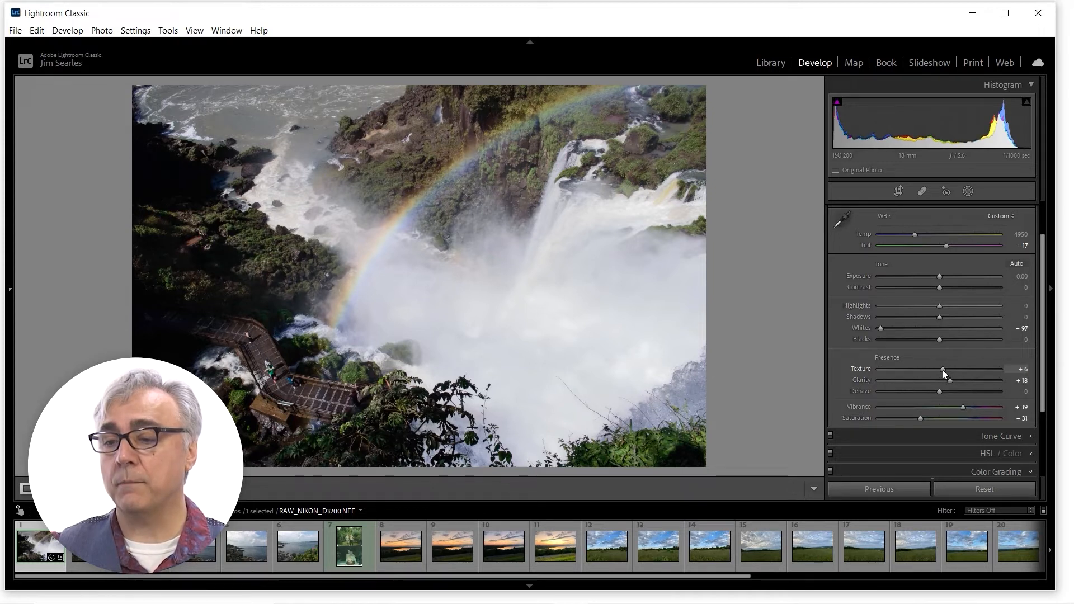
drag(942, 370, 942, 370)
click(270, 243)
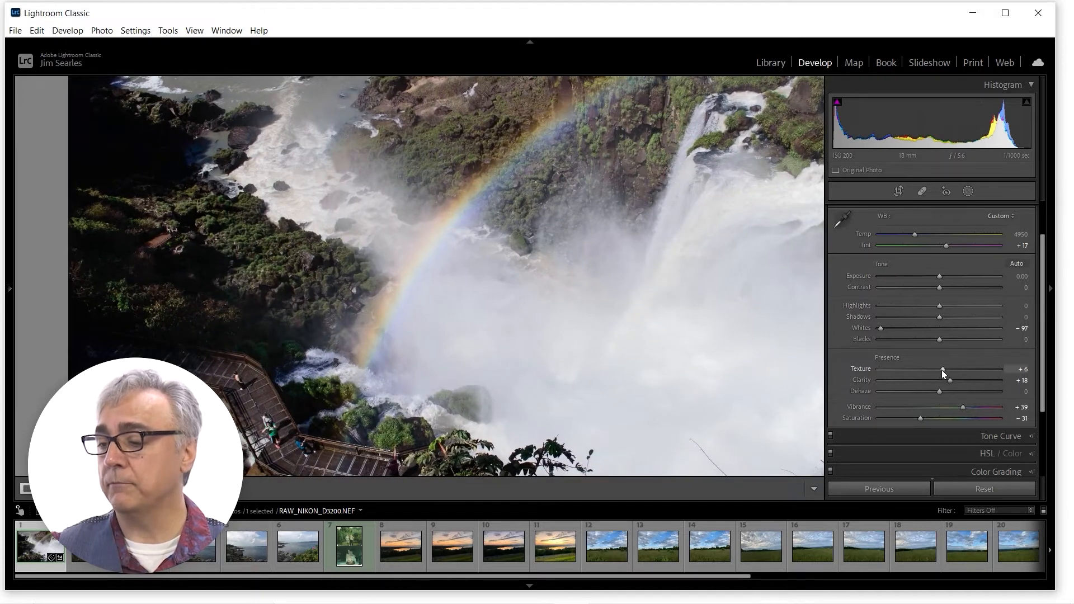
drag(952, 370, 944, 371)
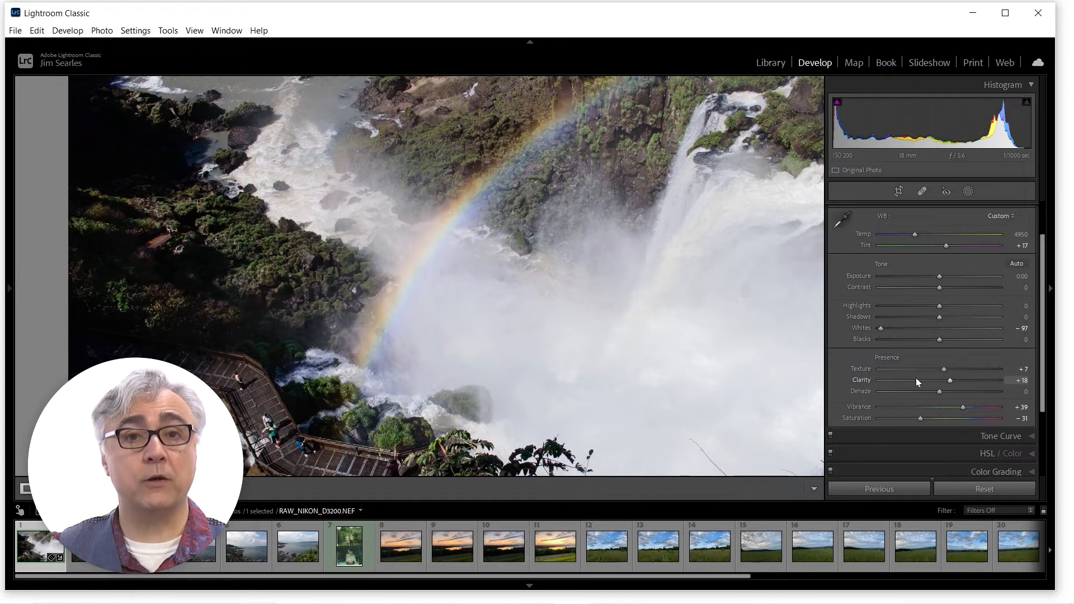
Try post-crop vignetting on the river photo with Amount at -7 and +29, and return Amount to 0.
click(361, 232)
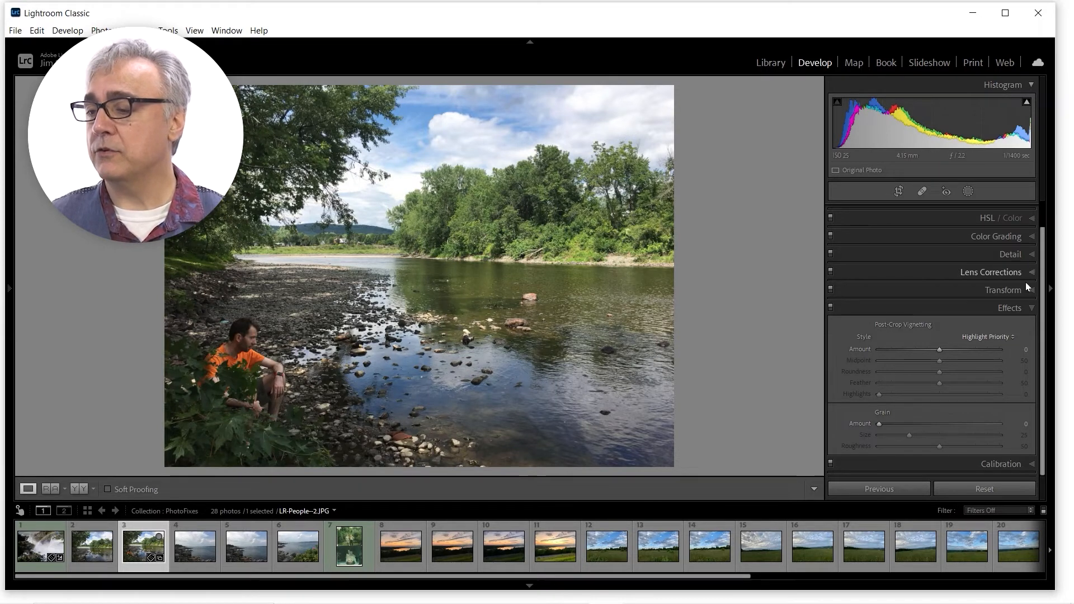
scroll(1043, 292, up, 2)
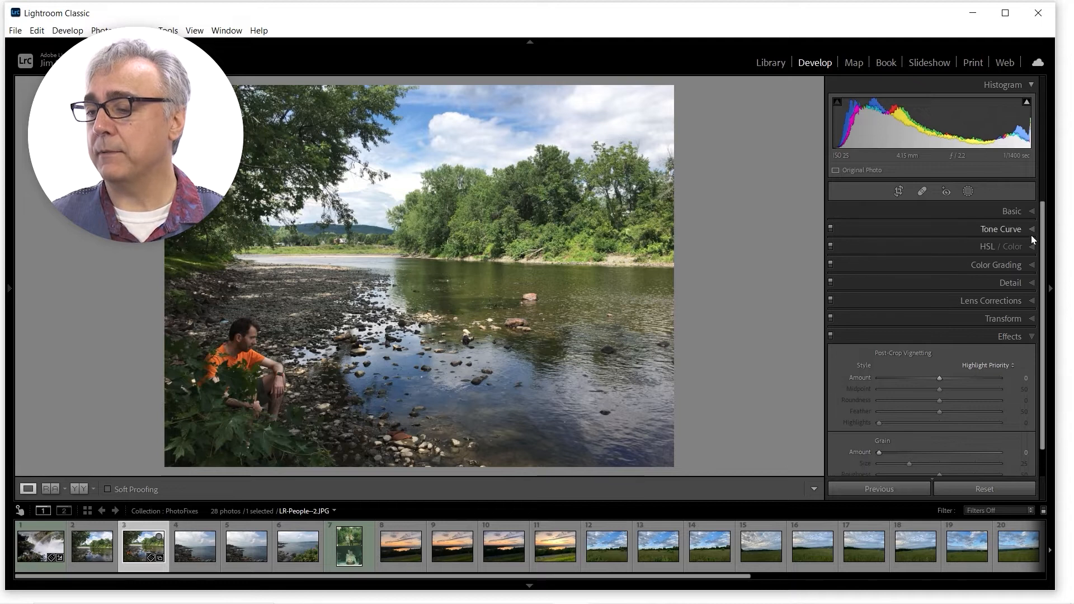
scroll(1044, 311, down, 2)
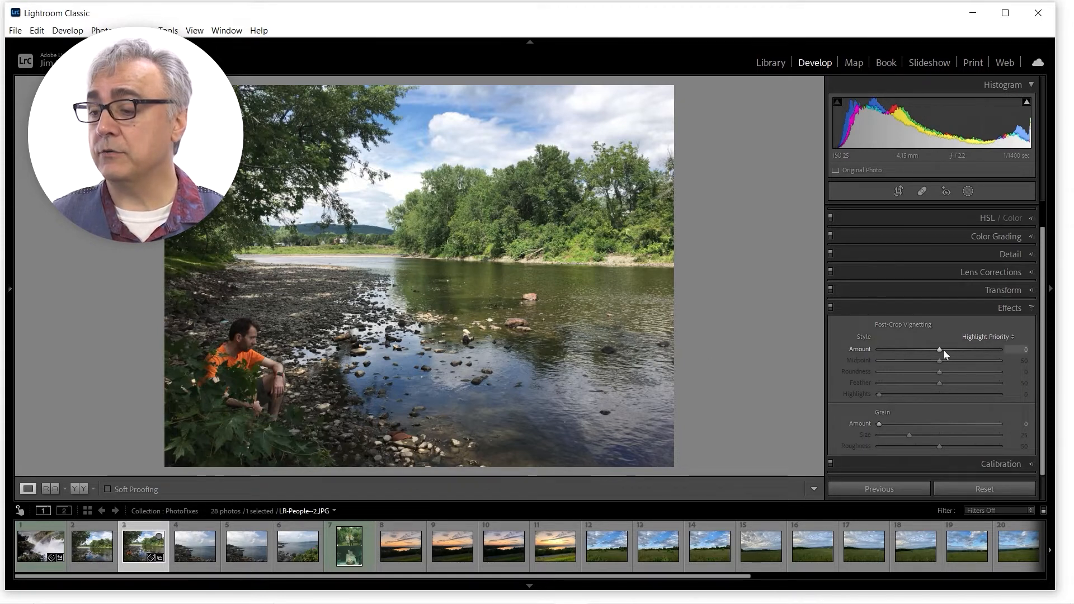
mouse_move(941, 349)
mouse_down()
mouse_move(894, 350)
mouse_move(961, 350)
mouse_move(936, 350)
mouse_up()
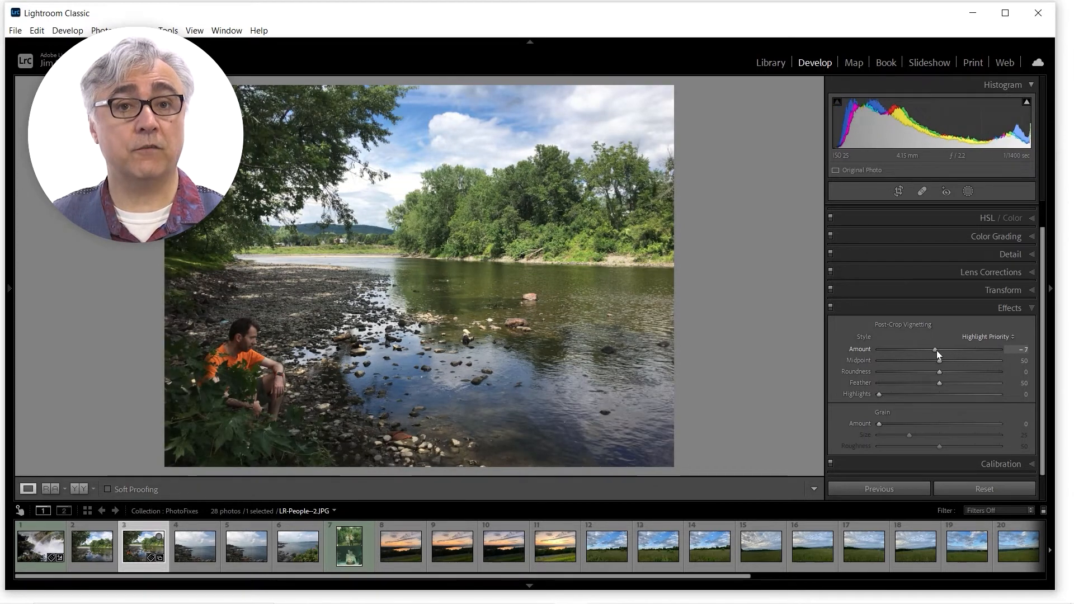
drag(936, 350, 940, 350)
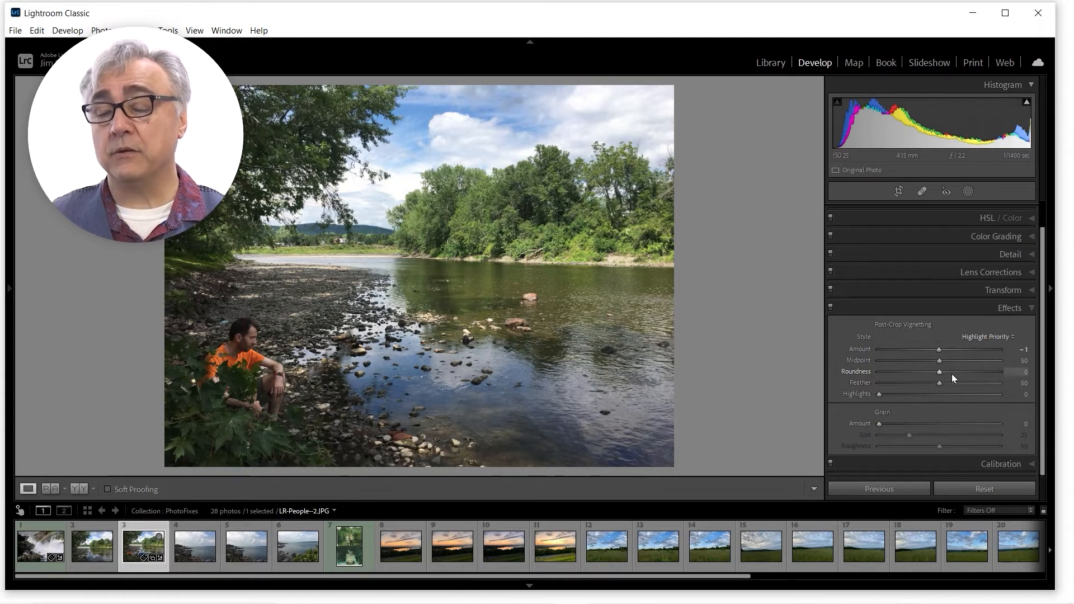
double_click(938, 350)
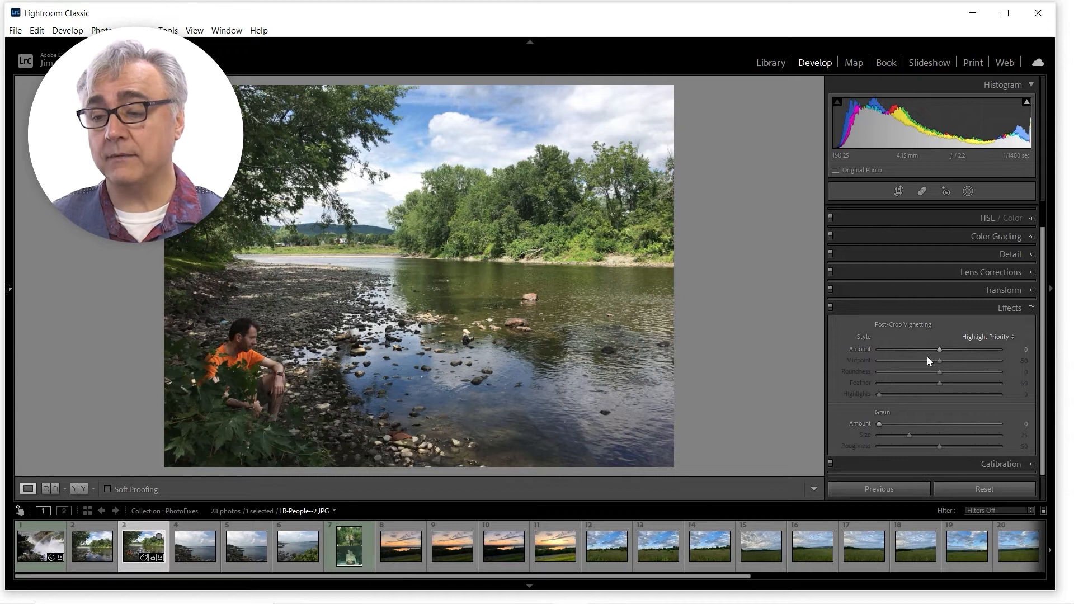
key(alt)
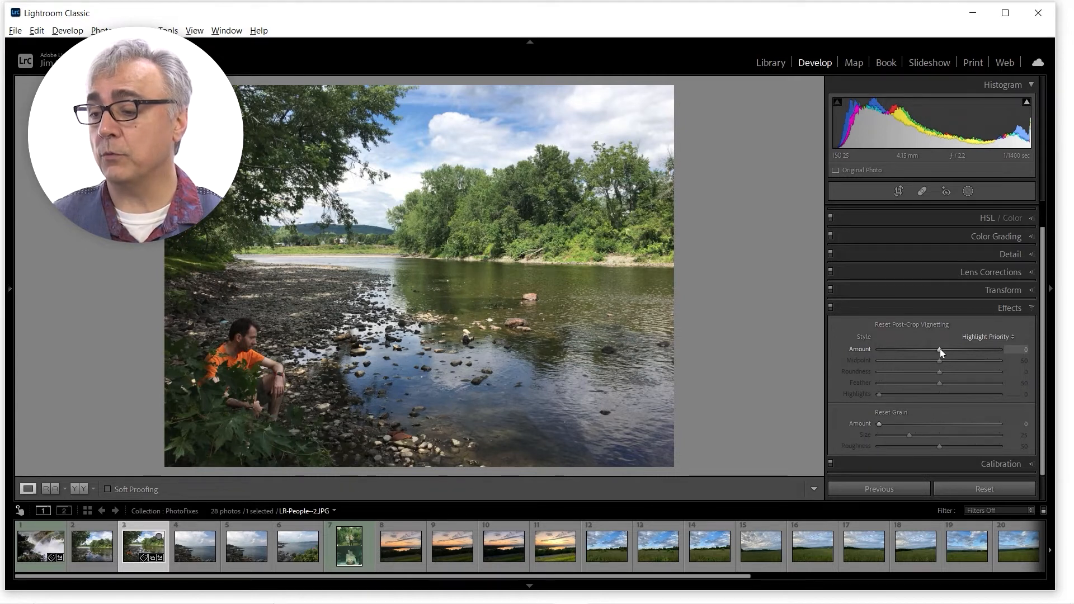
mouse_move(940, 349)
mouse_down()
mouse_move(870, 351)
mouse_move(957, 349)
mouse_up()
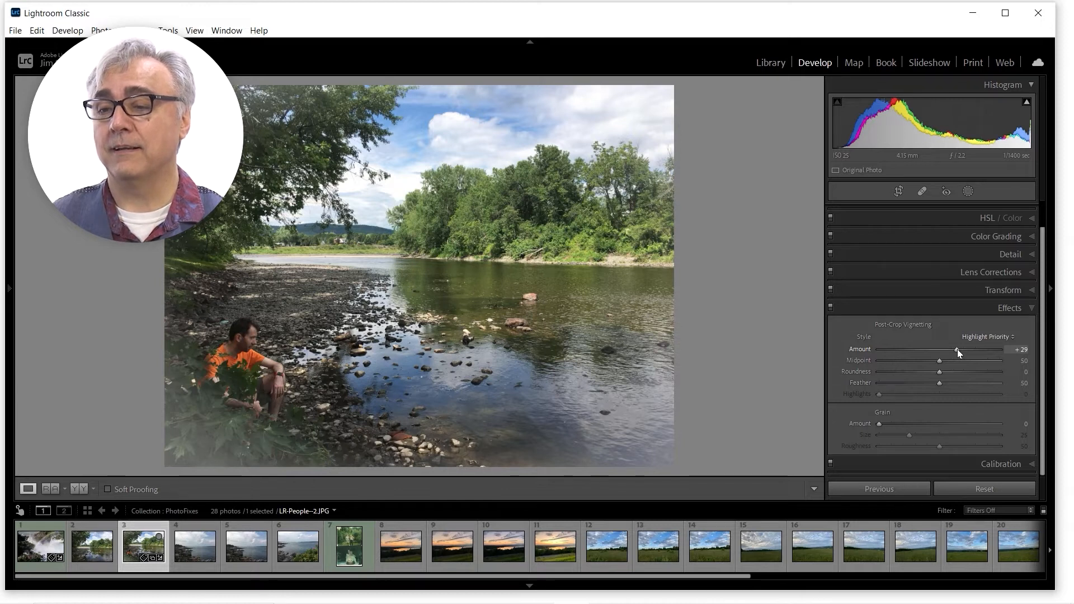
drag(956, 349, 940, 352)
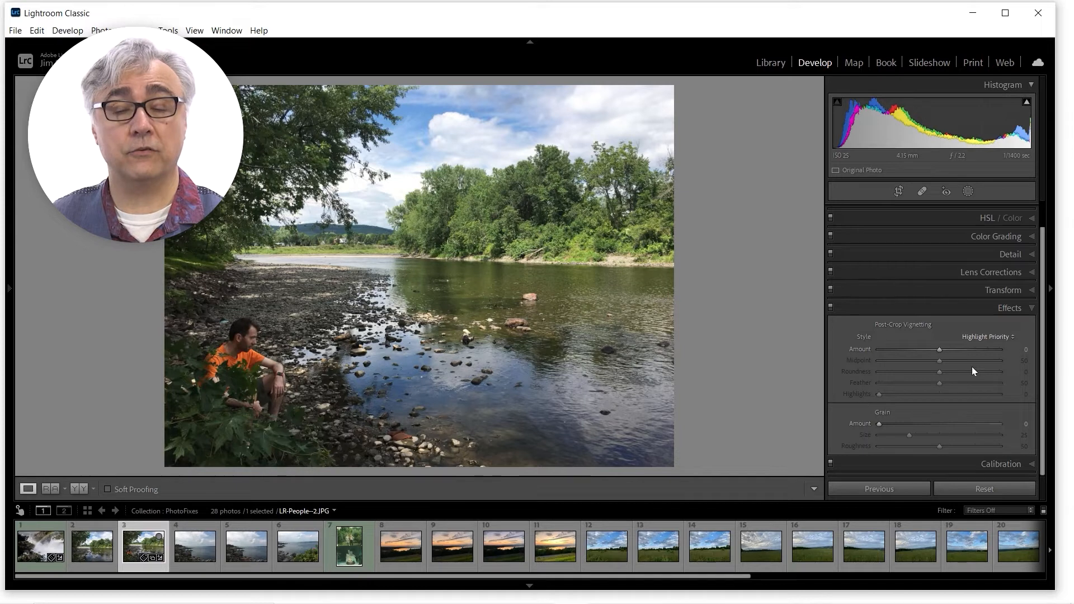
Give the river photo a Color Priority post-crop vignette with Amount at -20 and Midpoint at 63.
click(985, 338)
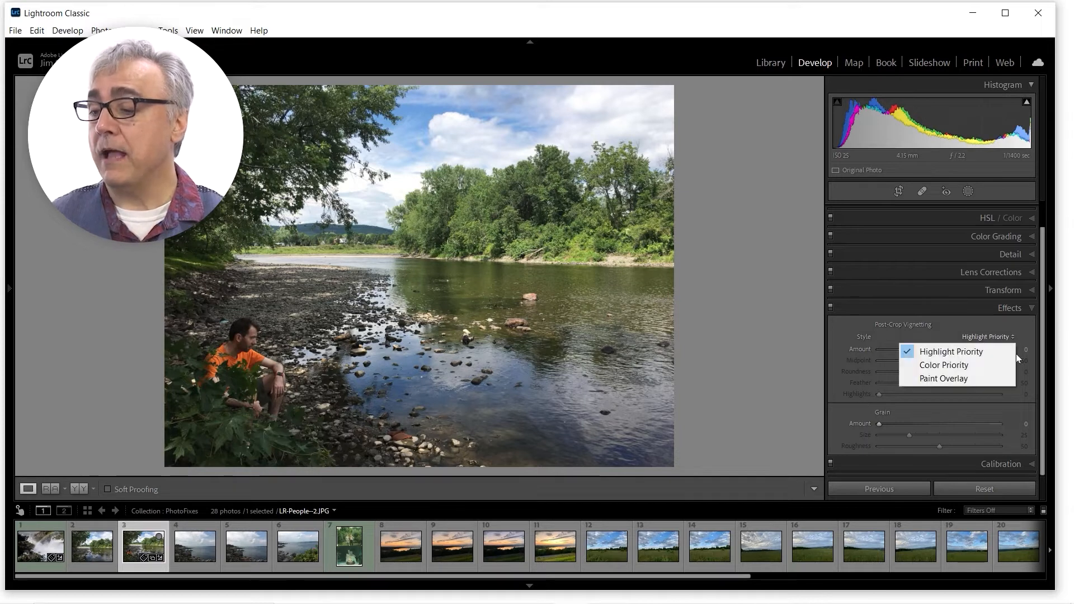
click(943, 367)
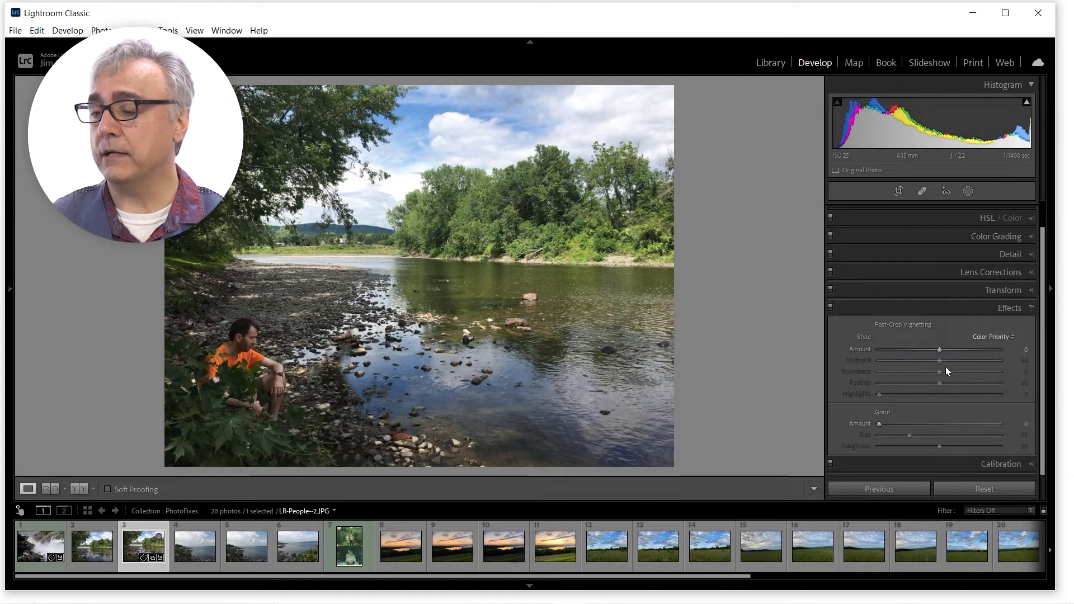
mouse_move(938, 350)
mouse_down()
mouse_move(959, 349)
mouse_move(928, 350)
mouse_up()
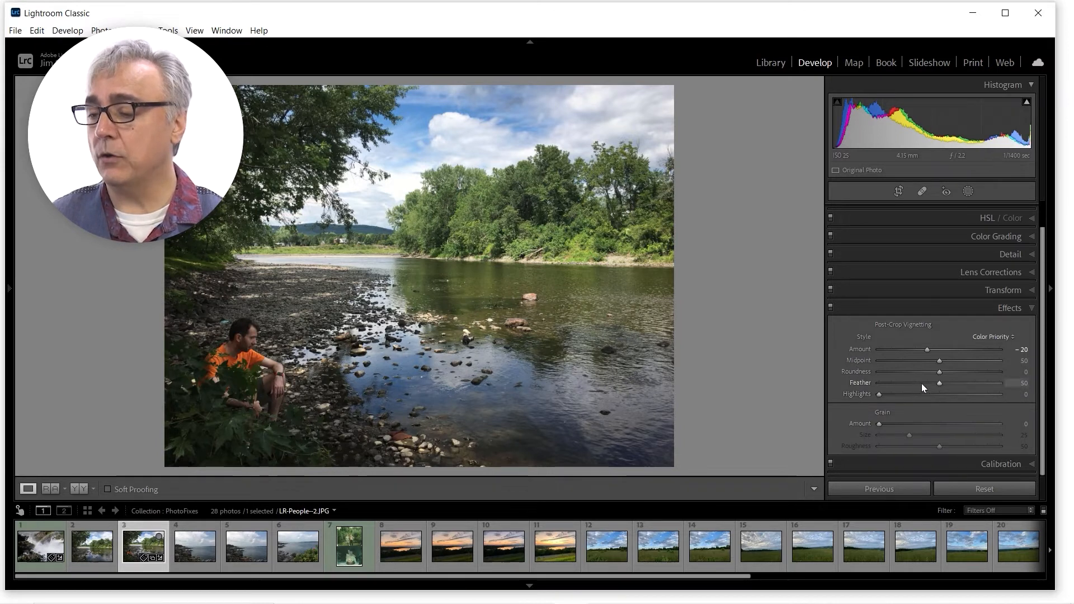
key(alt)
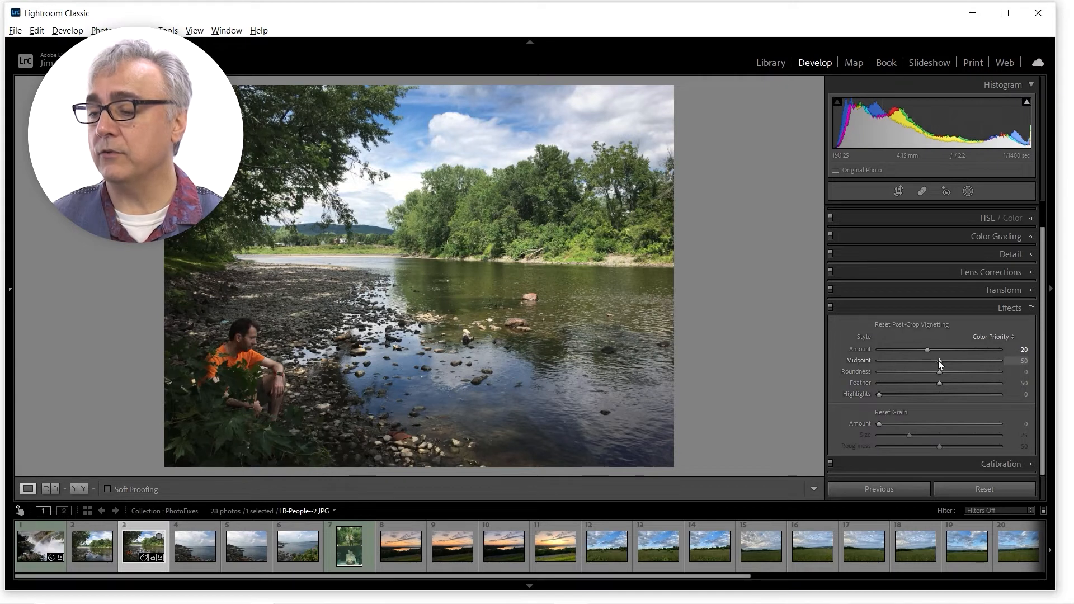
drag(938, 360, 887, 361)
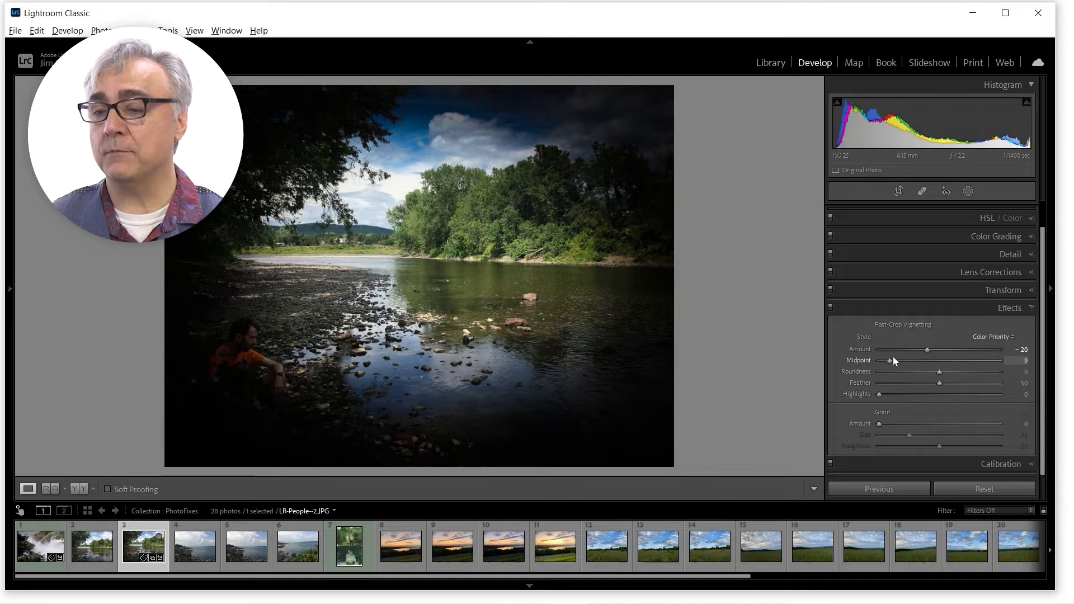
drag(893, 361, 947, 358)
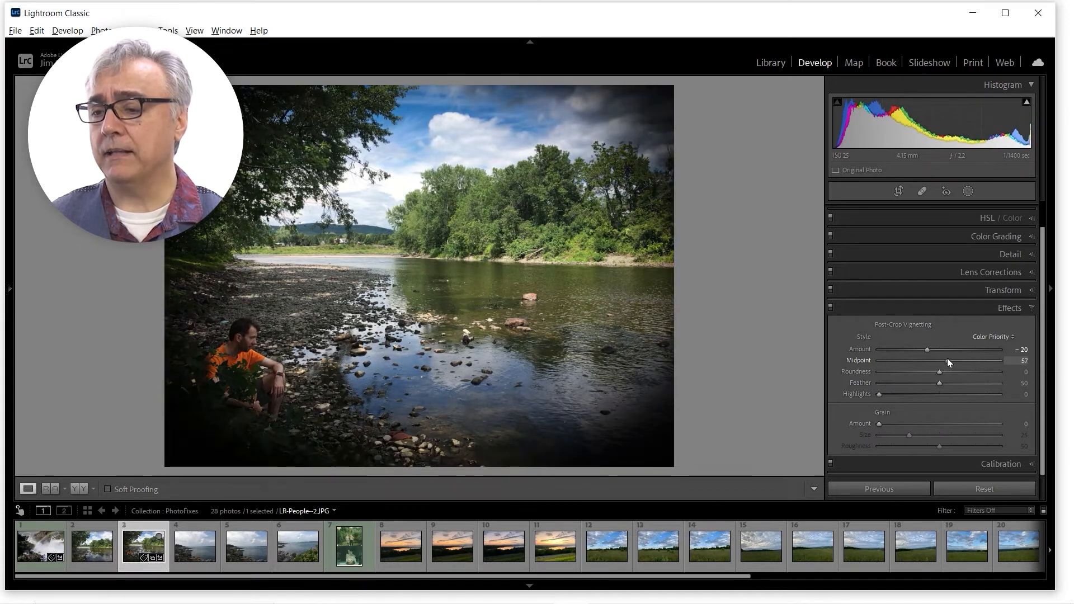
mouse_move(948, 362)
mouse_down()
mouse_move(967, 363)
mouse_move(906, 360)
mouse_move(951, 360)
mouse_up()
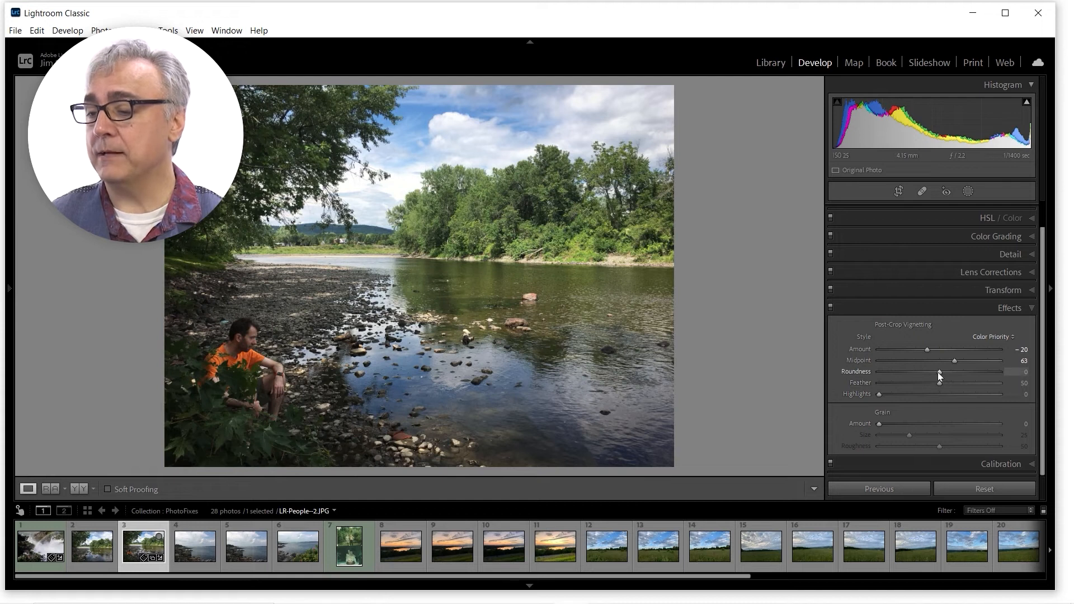
Shape the vignette with Roundness at -48 and Feather at 71, trying the minimum of each setting first.
key(alt)
drag(938, 371, 860, 371)
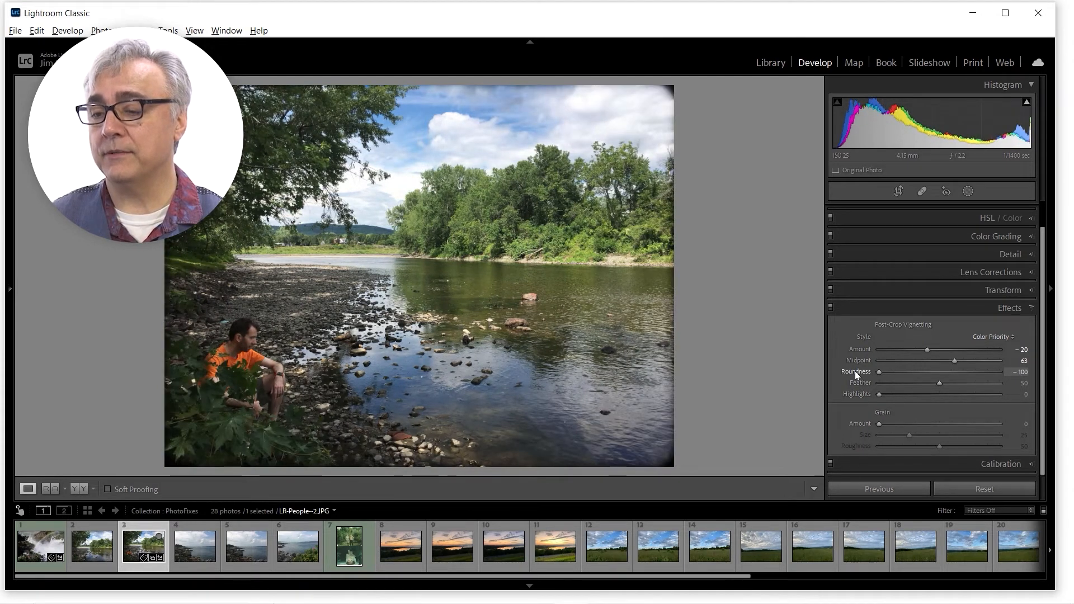
drag(876, 374, 910, 381)
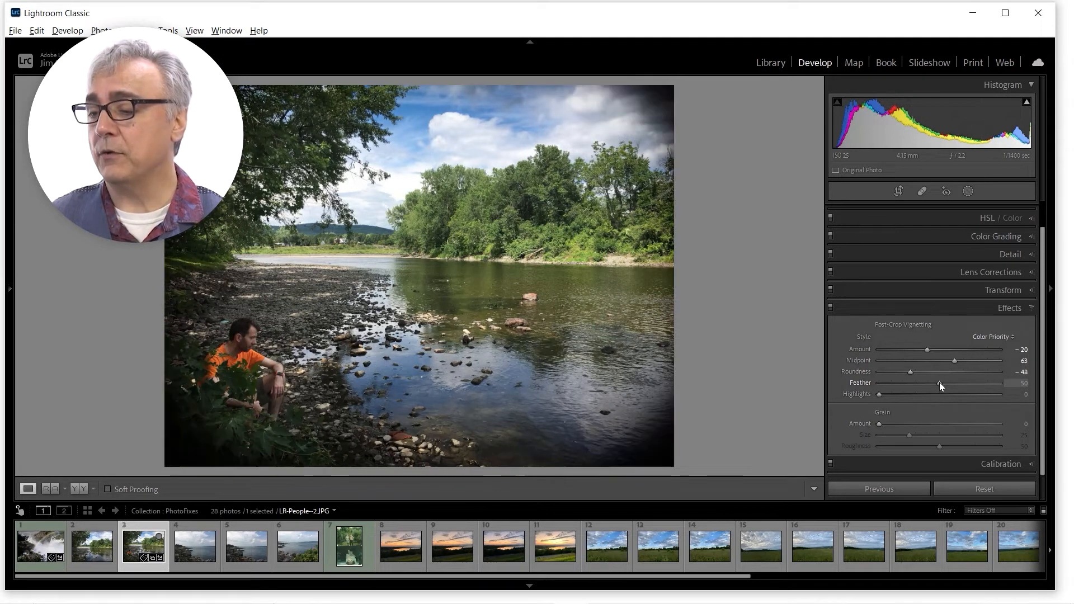
drag(939, 383, 878, 382)
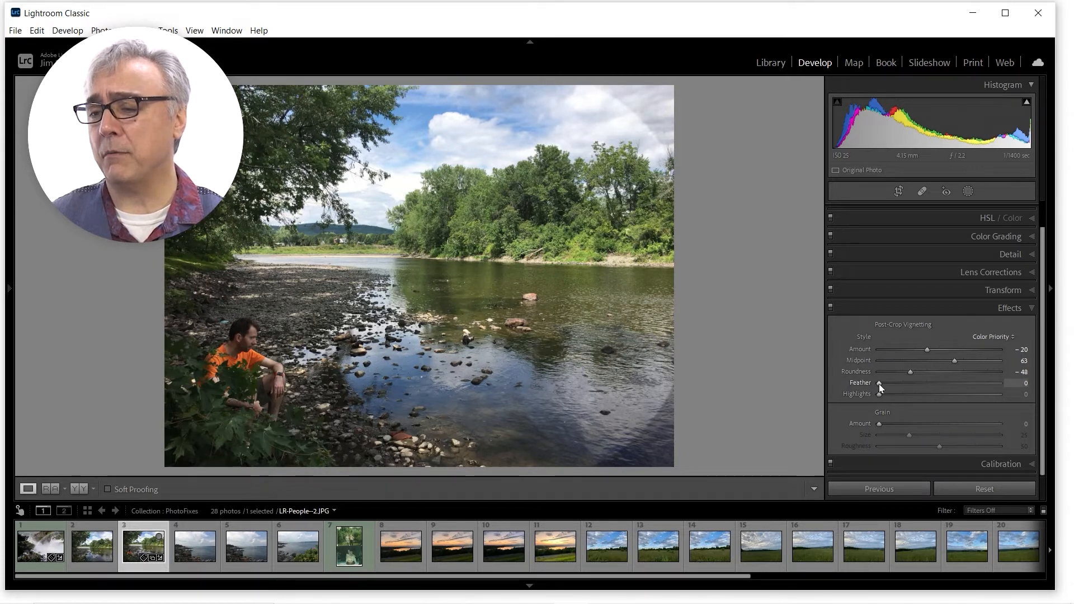
key(alt)
drag(880, 385, 965, 384)
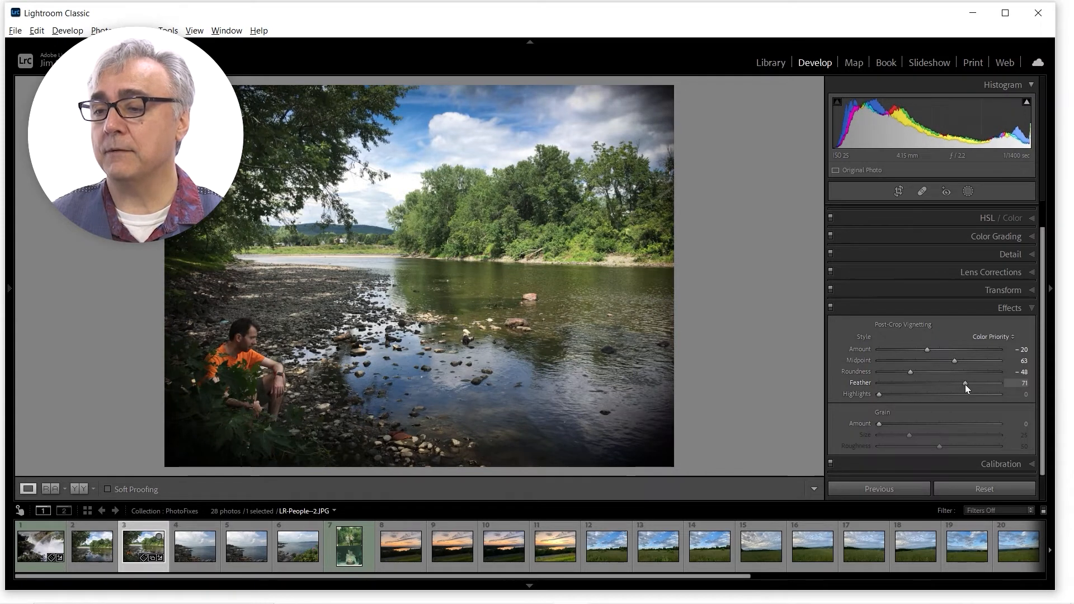
drag(965, 384, 965, 384)
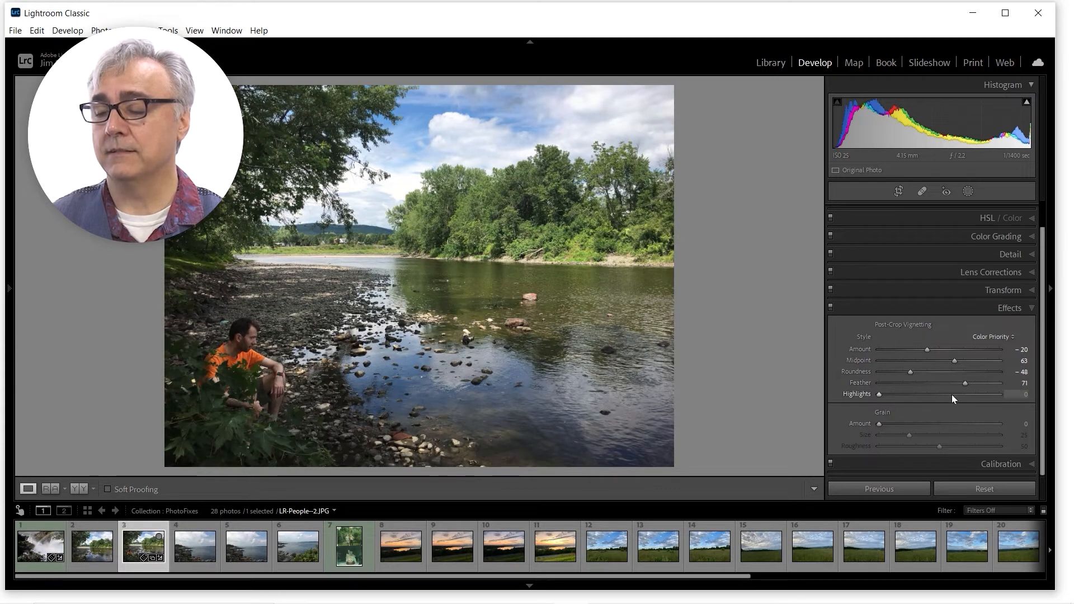
Set the vignette's Highlights to 7 and add film grain with an Amount of 15.
key(alt)
mouse_move(879, 394)
mouse_down()
mouse_move(894, 394)
mouse_move(866, 393)
mouse_move(906, 389)
mouse_move(864, 394)
mouse_up()
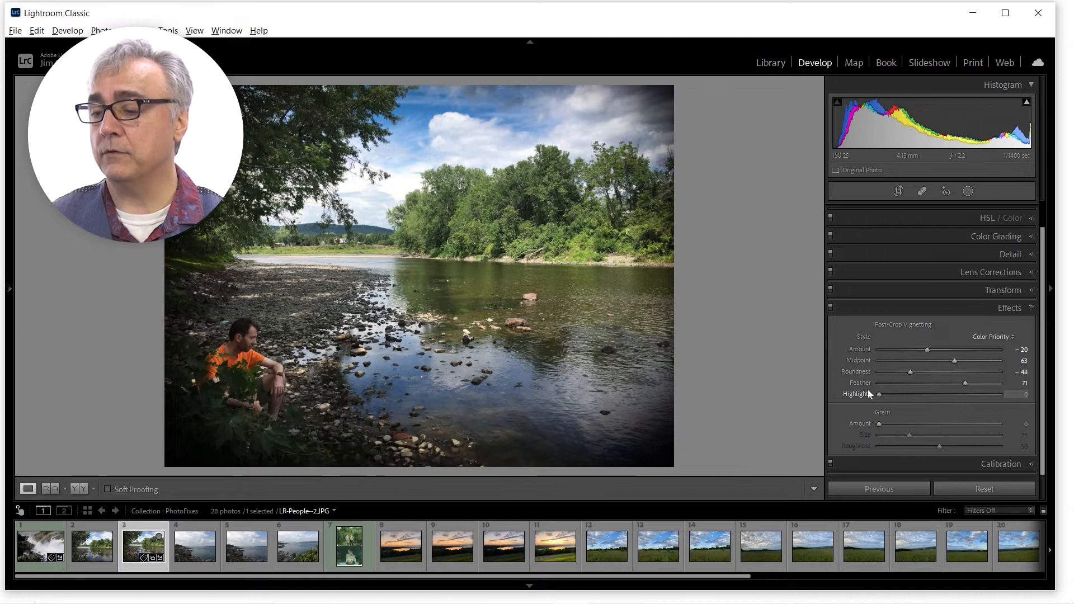
key(alt)
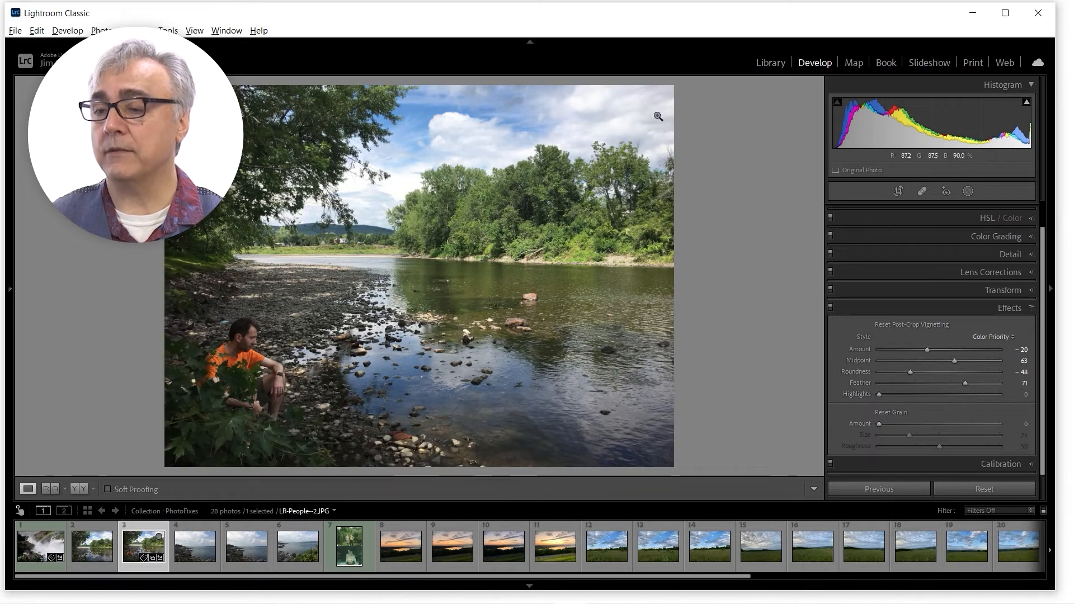
mouse_move(878, 395)
mouse_down()
mouse_move(869, 394)
mouse_move(880, 393)
mouse_up()
key(alt)
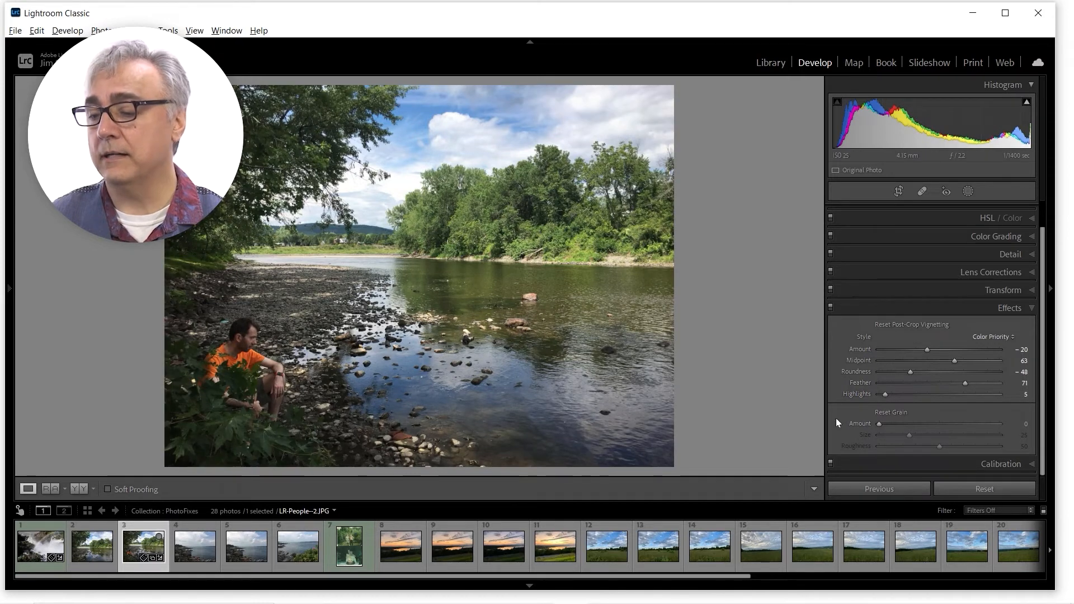
drag(884, 393, 915, 398)
drag(907, 397, 886, 398)
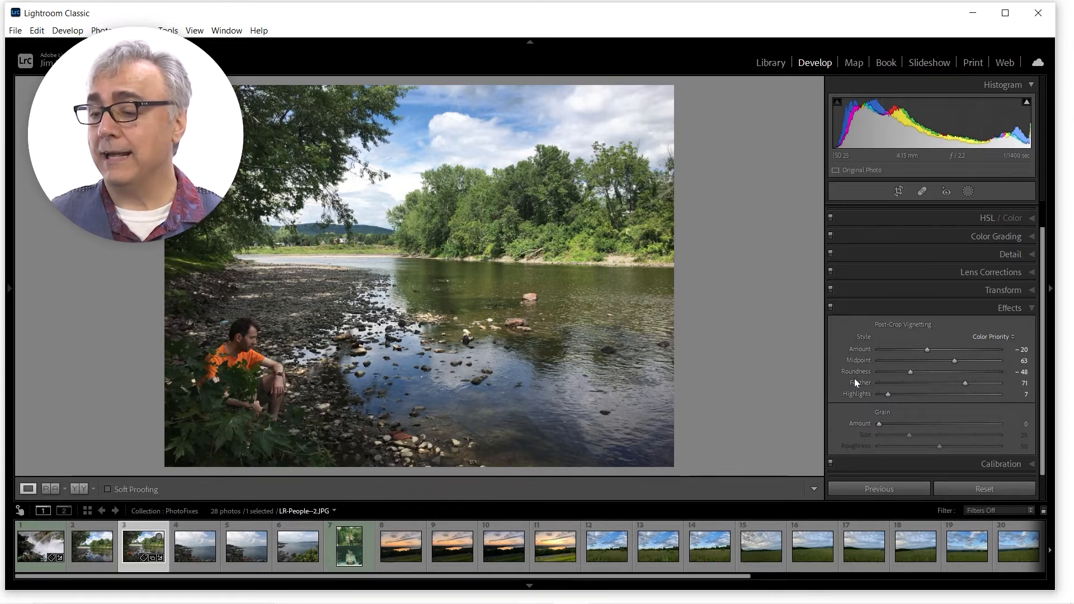
drag(880, 423, 894, 427)
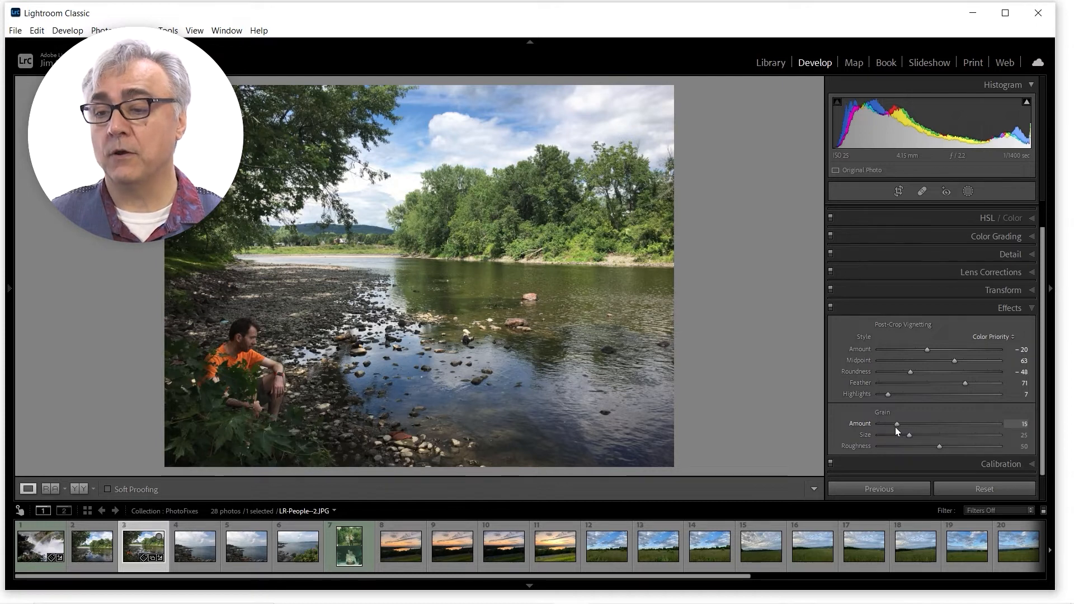
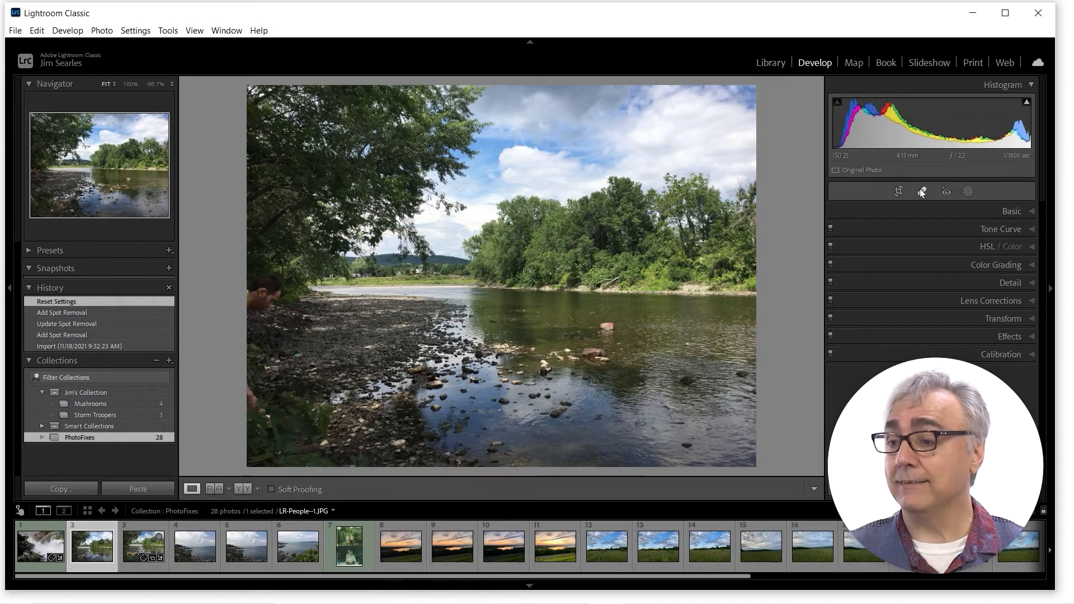
Set up the Spot Removal brush in Heal mode with a Size of 77 for the river photo.
click(921, 192)
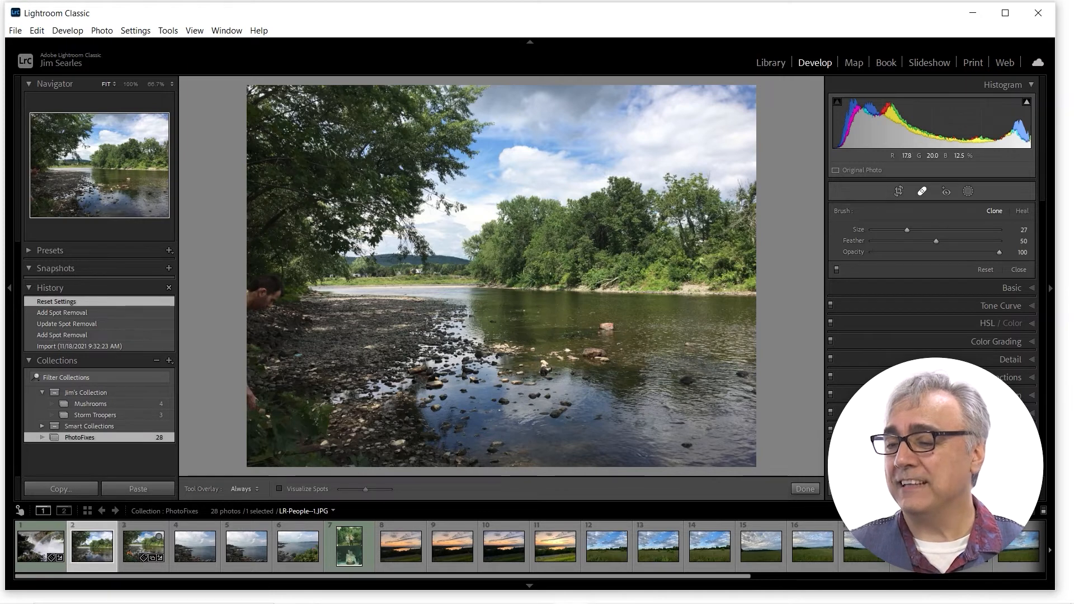
click(1021, 213)
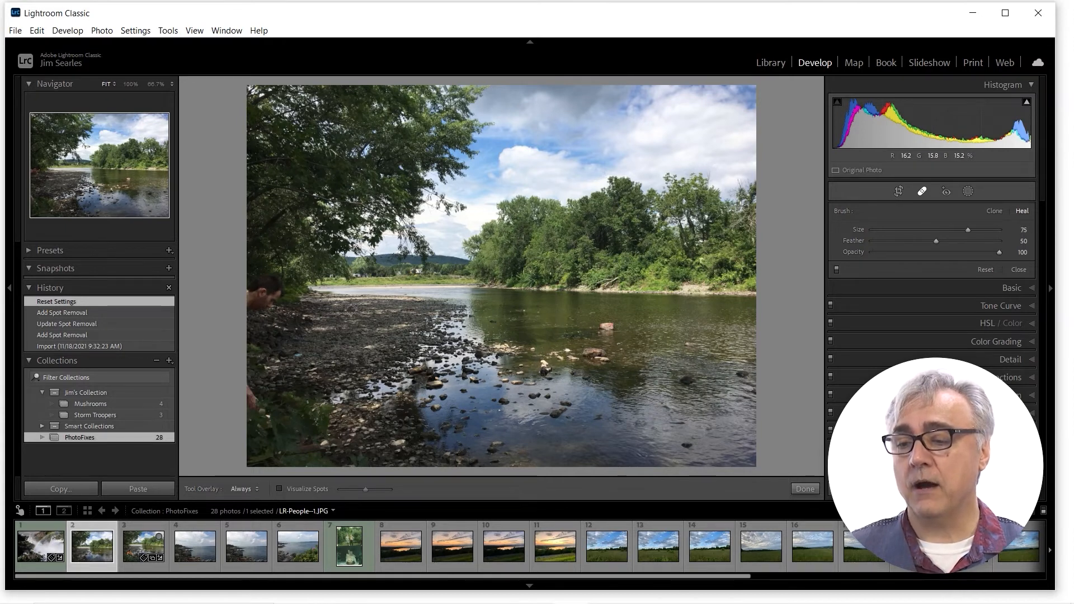
scroll(351, 311, up, 1)
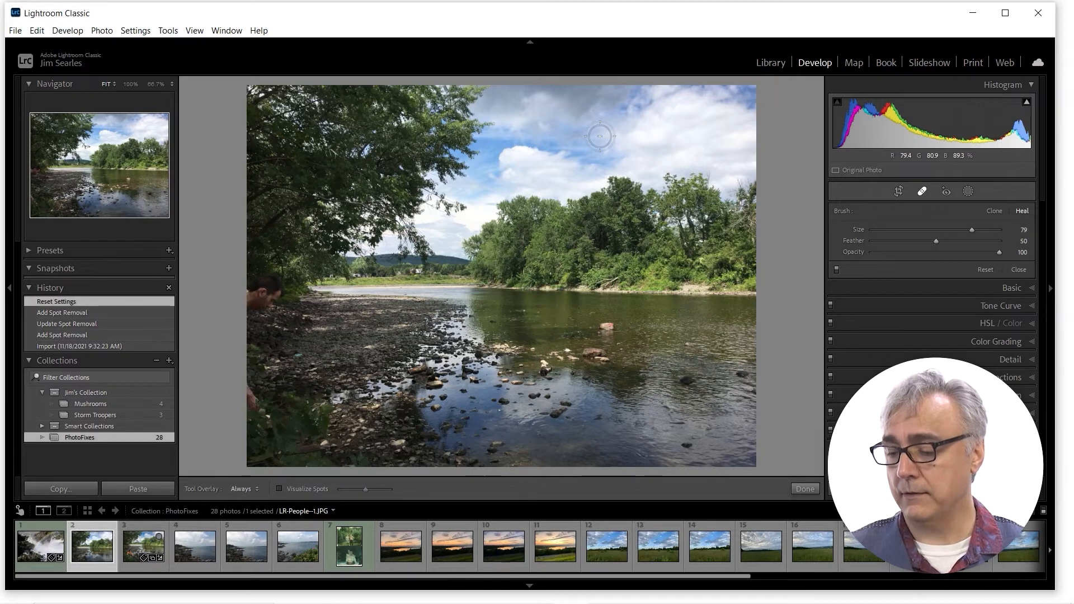
scroll(599, 136, up, 1)
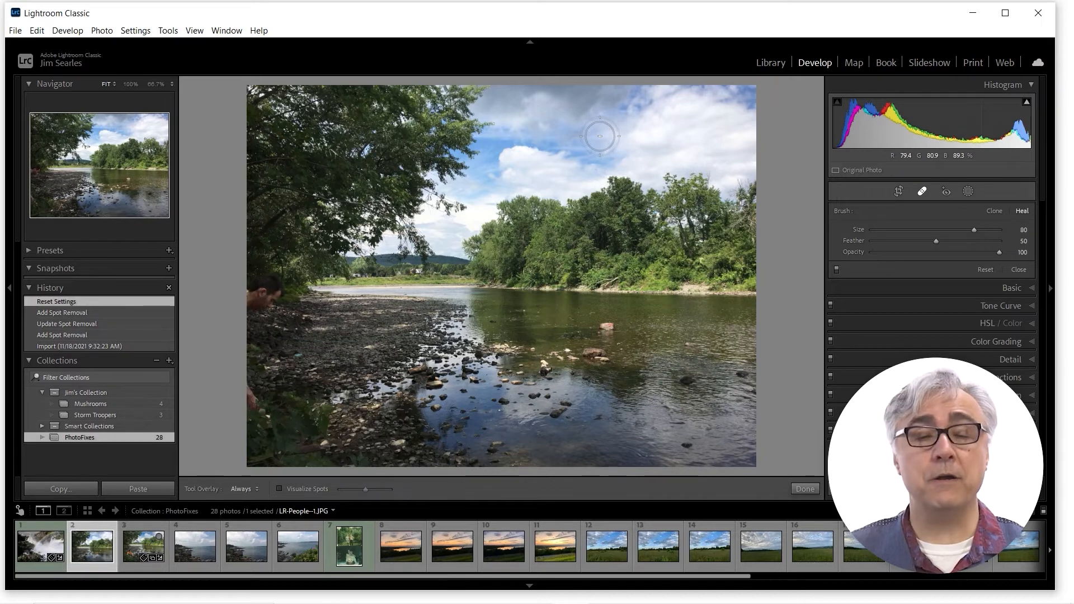
scroll(599, 136, down, 2)
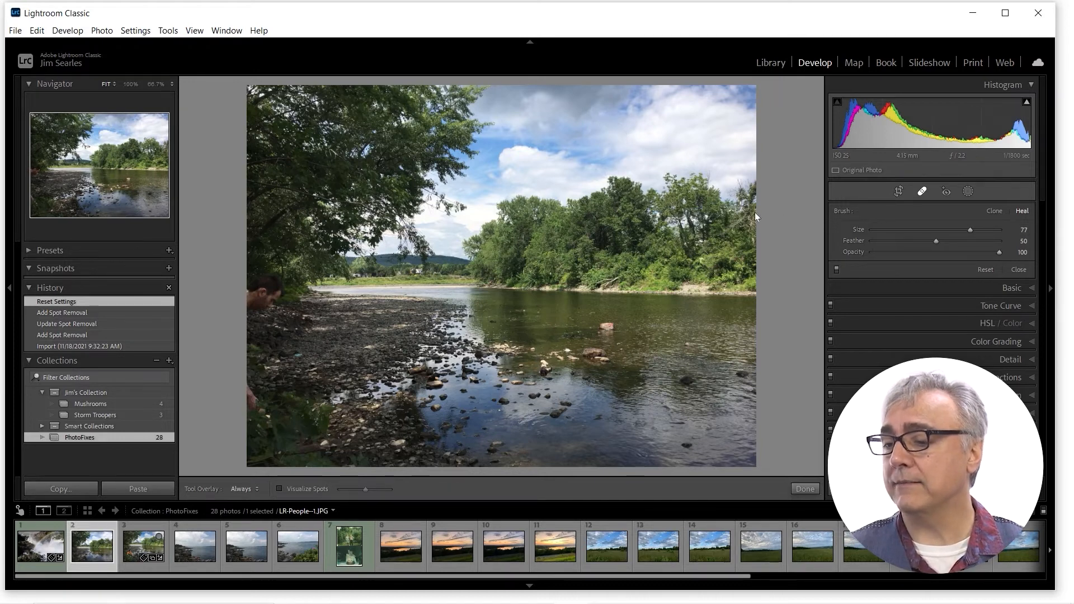
scroll(655, 151, down, 6)
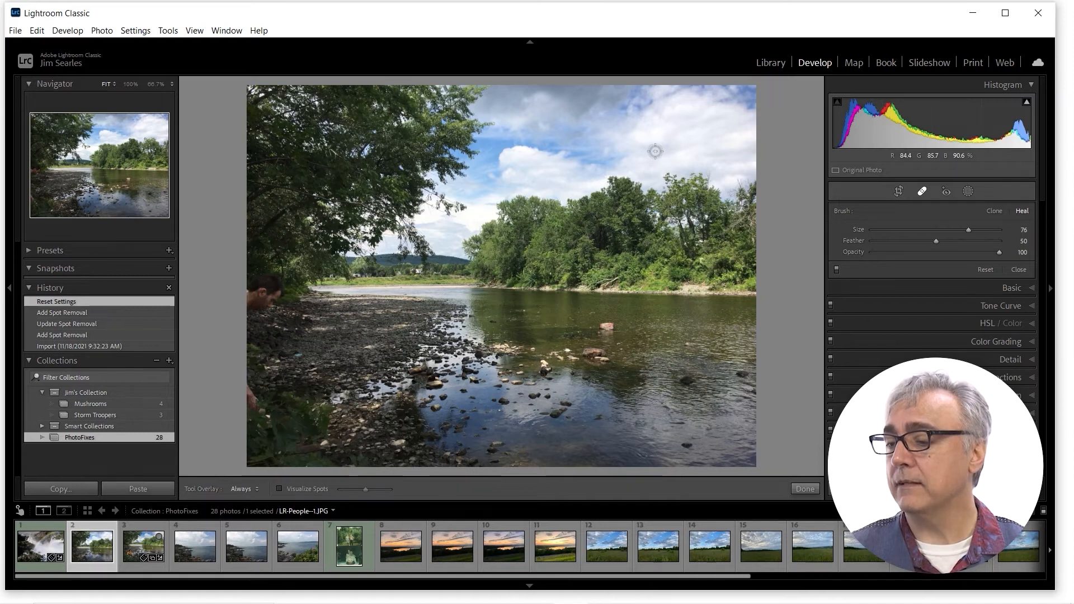
scroll(655, 151, down, 10)
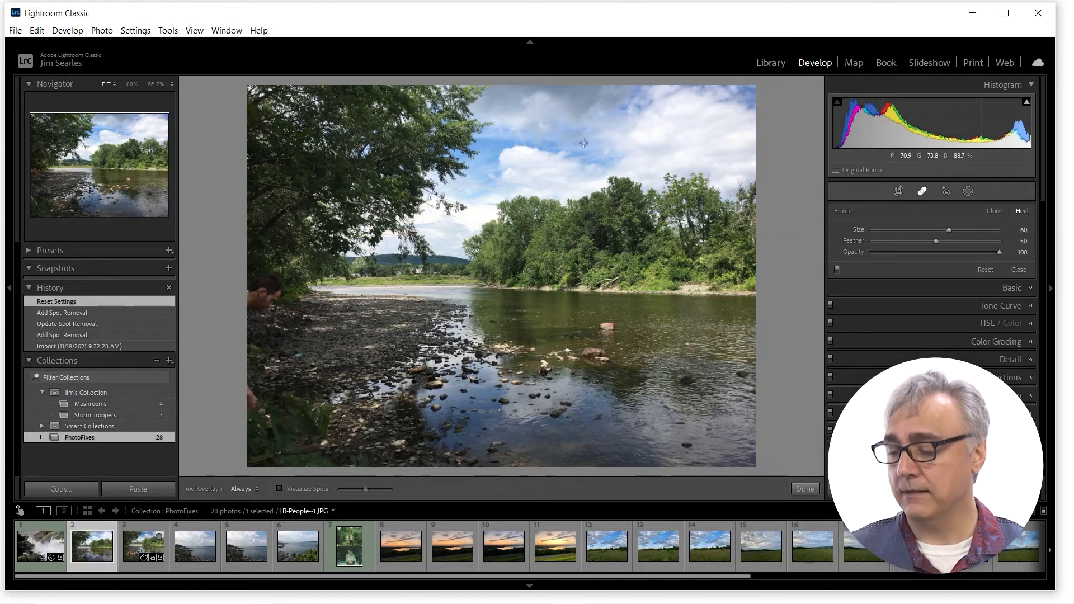
scroll(583, 143, up, 1)
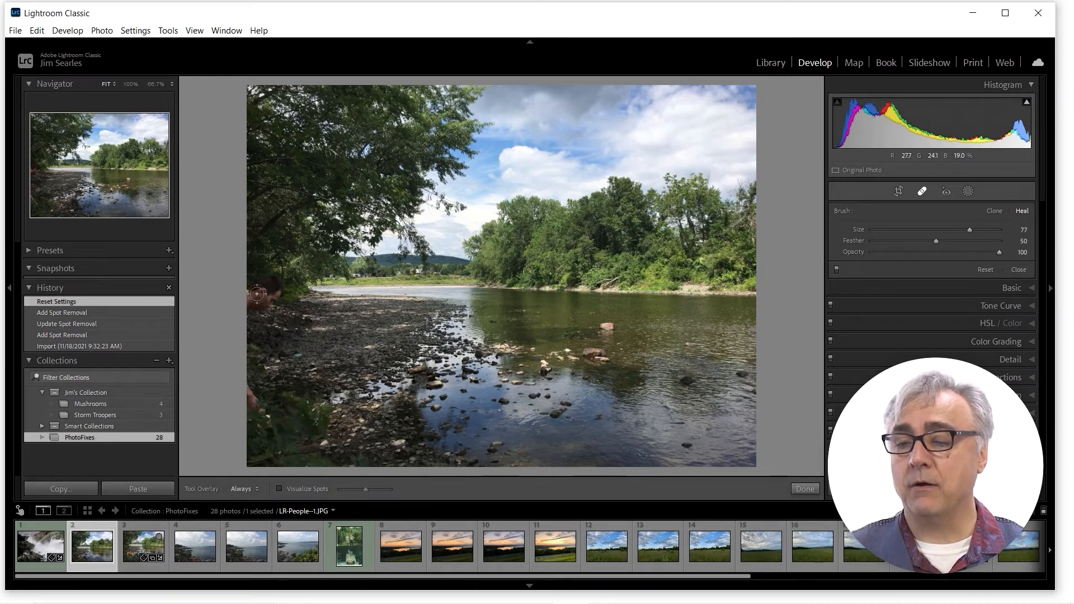
Heal away the person's head at the river photo's edge, sampling the rocky bank, and heal the skin visible in the foliage below.
mouse_move(252, 294)
mouse_down()
mouse_move(278, 284)
mouse_move(267, 299)
mouse_move(240, 304)
mouse_up()
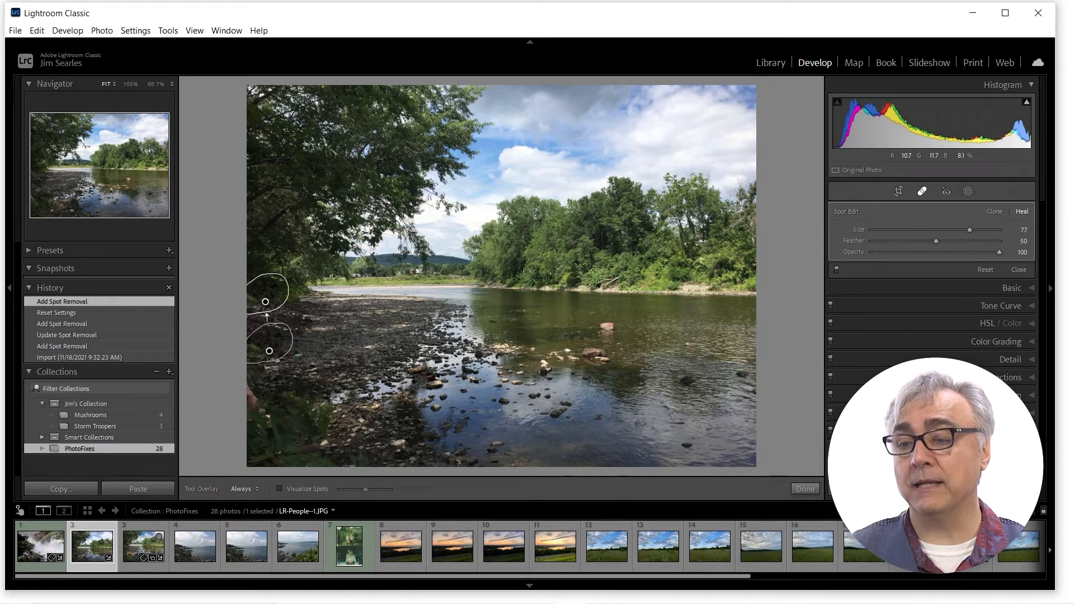
mouse_move(269, 353)
mouse_down()
mouse_move(380, 318)
mouse_move(520, 213)
mouse_move(562, 129)
mouse_move(540, 168)
mouse_move(585, 307)
mouse_move(566, 357)
mouse_move(540, 345)
mouse_move(531, 316)
mouse_move(509, 344)
mouse_move(353, 403)
mouse_move(336, 391)
mouse_move(292, 431)
mouse_move(303, 456)
mouse_move(389, 457)
mouse_move(316, 332)
mouse_up()
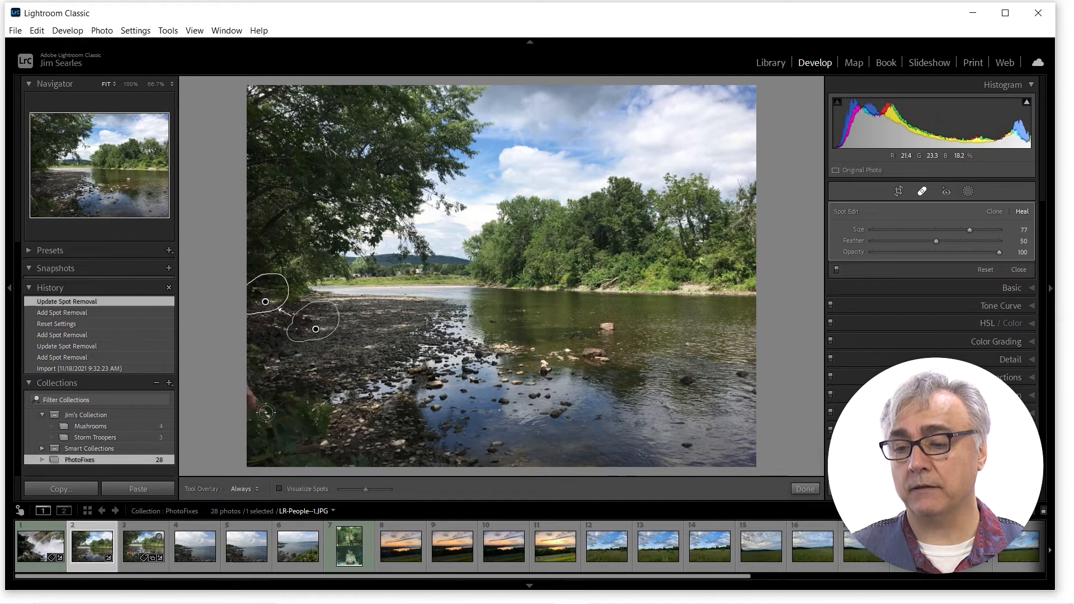
drag(259, 410, 254, 391)
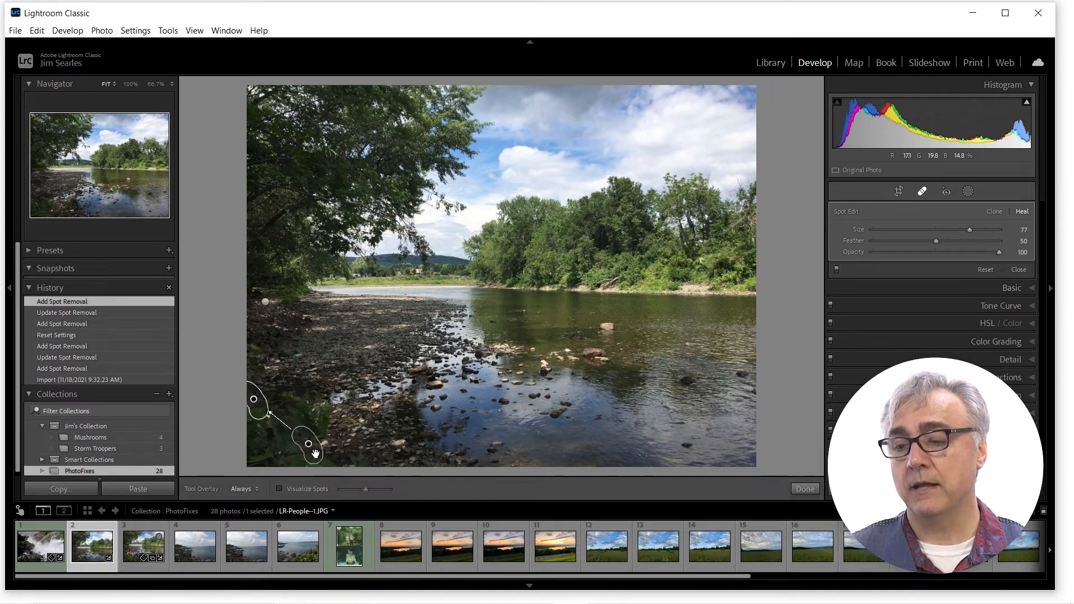
click(805, 488)
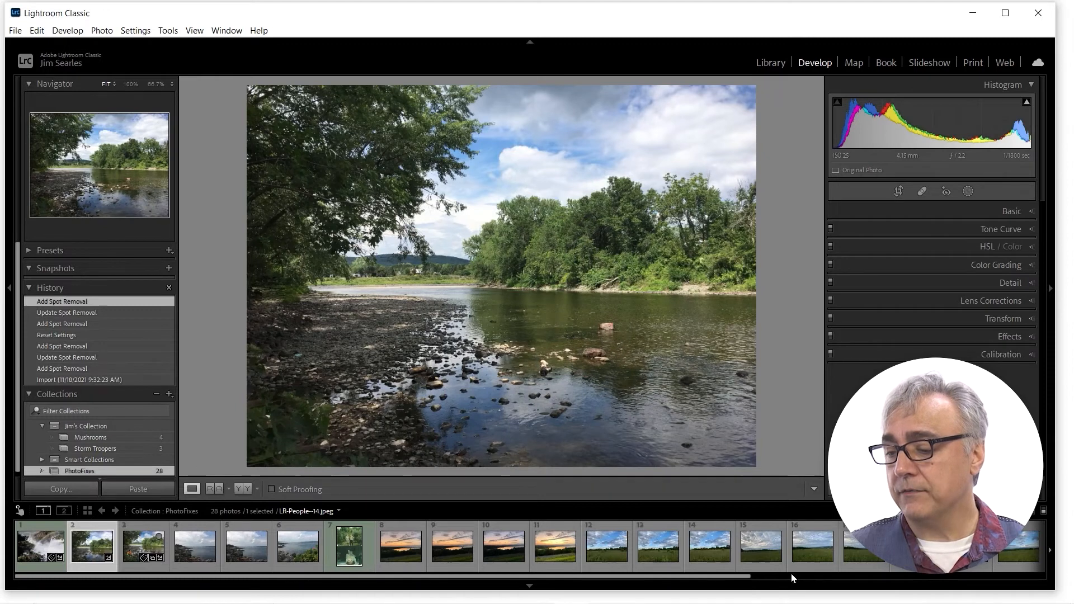
Open the photo of flowers and candles on the dining table and set Spot Removal to Clone mode.
drag(749, 576, 1040, 576)
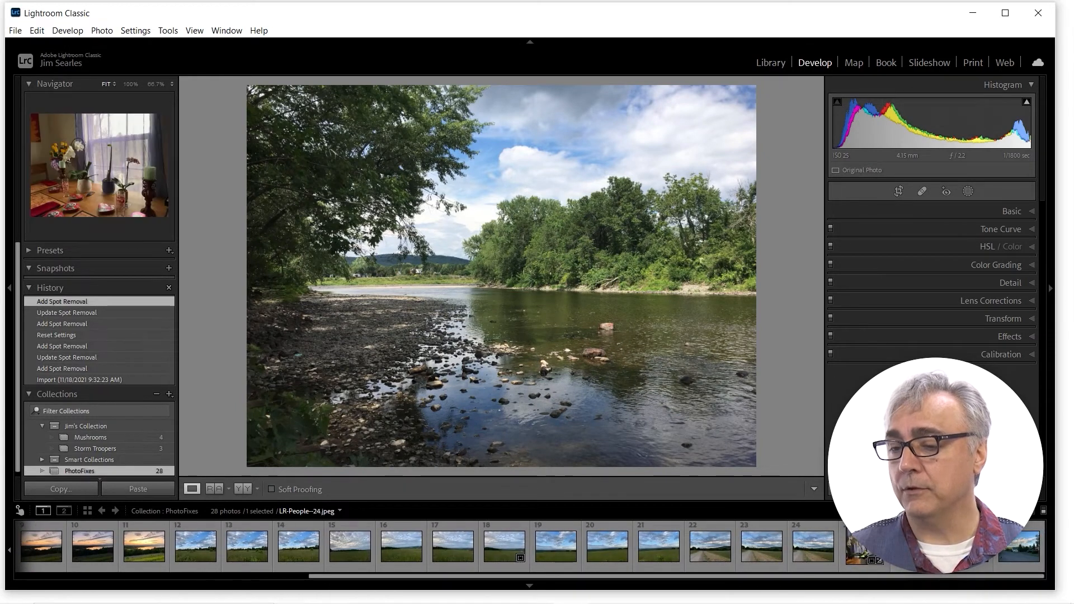
click(864, 545)
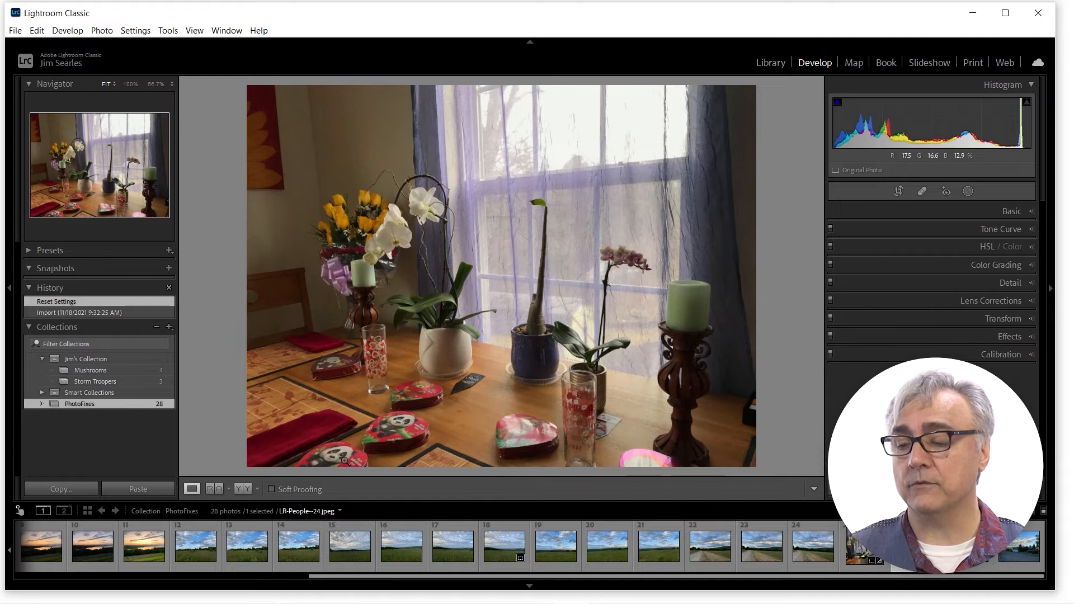
click(922, 192)
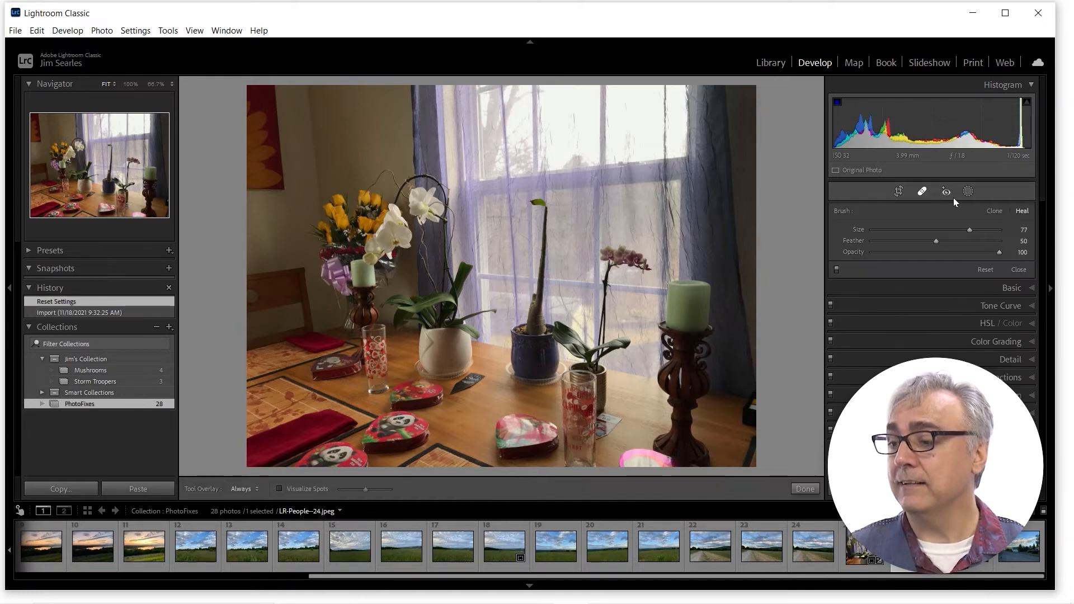
click(995, 212)
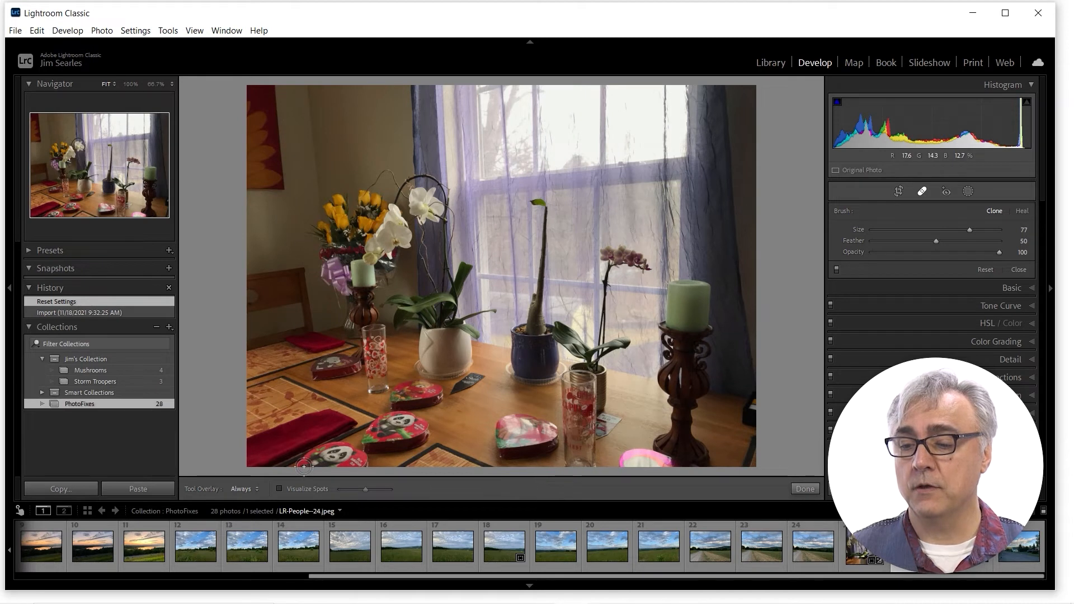
Clone over the cut-off panda heart box at the photo's lower edge, using the bare tabletop near the blue pot as source.
mouse_move(305, 464)
mouse_down()
mouse_move(360, 457)
mouse_move(321, 464)
mouse_up()
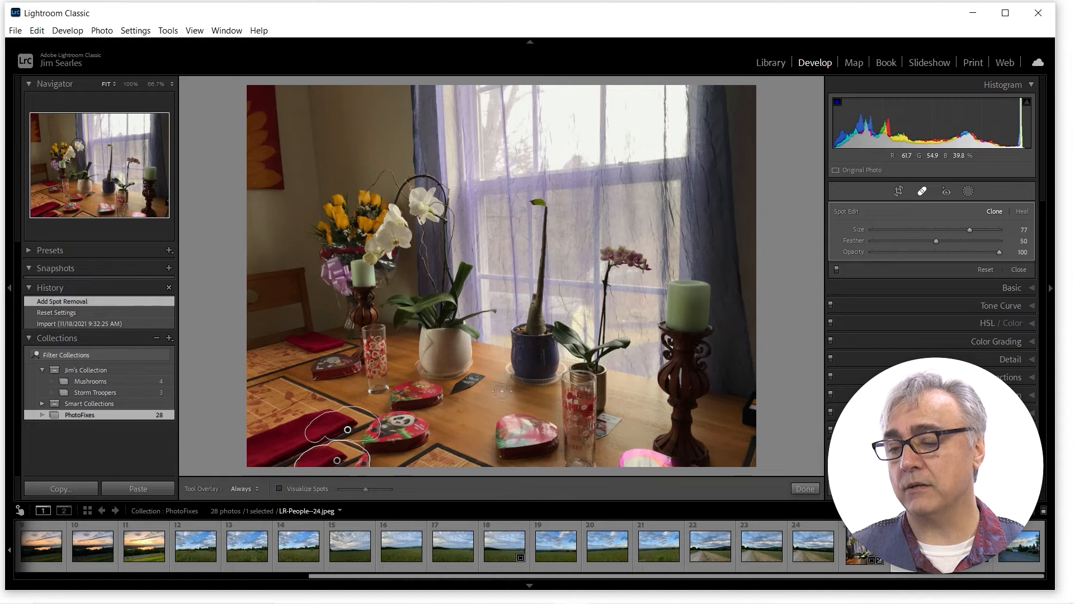
drag(347, 430, 501, 401)
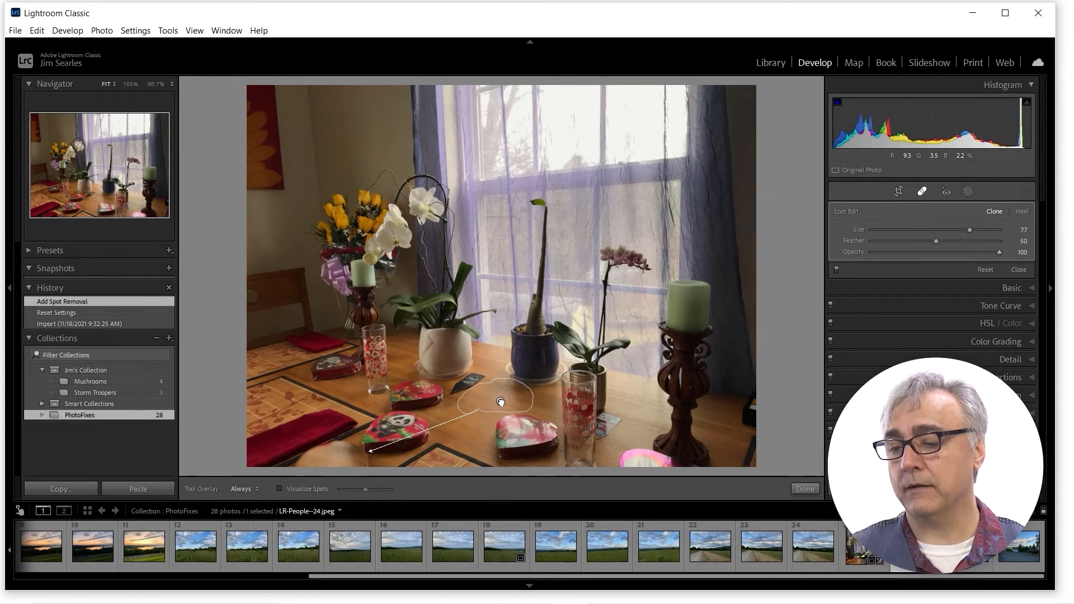
click(501, 401)
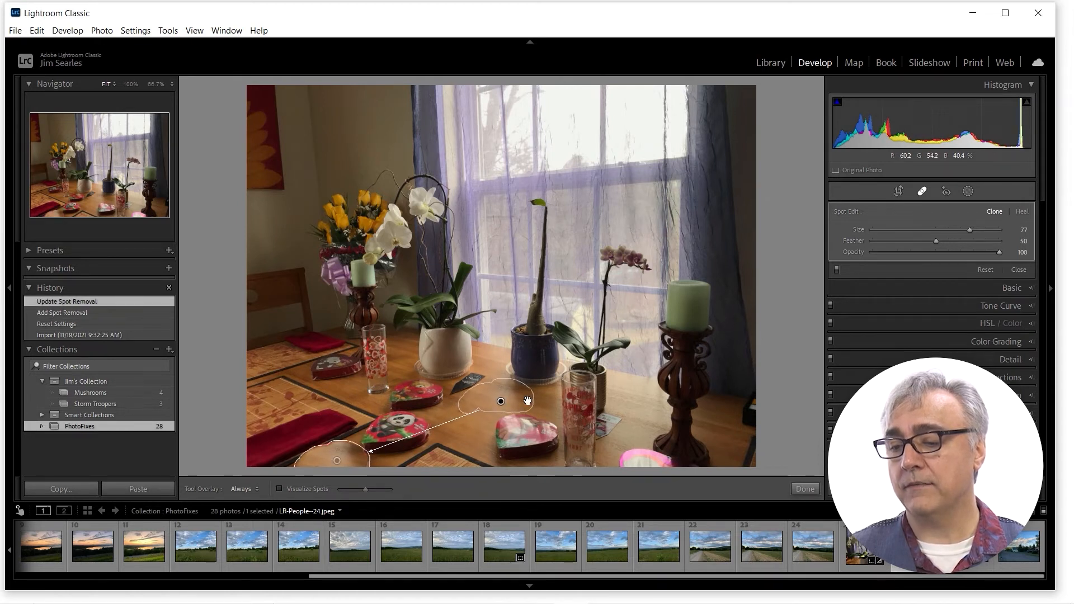
Try Heal mode on the tabletop patch, switch it back to Clone, and revert the photo to its import state.
click(1023, 213)
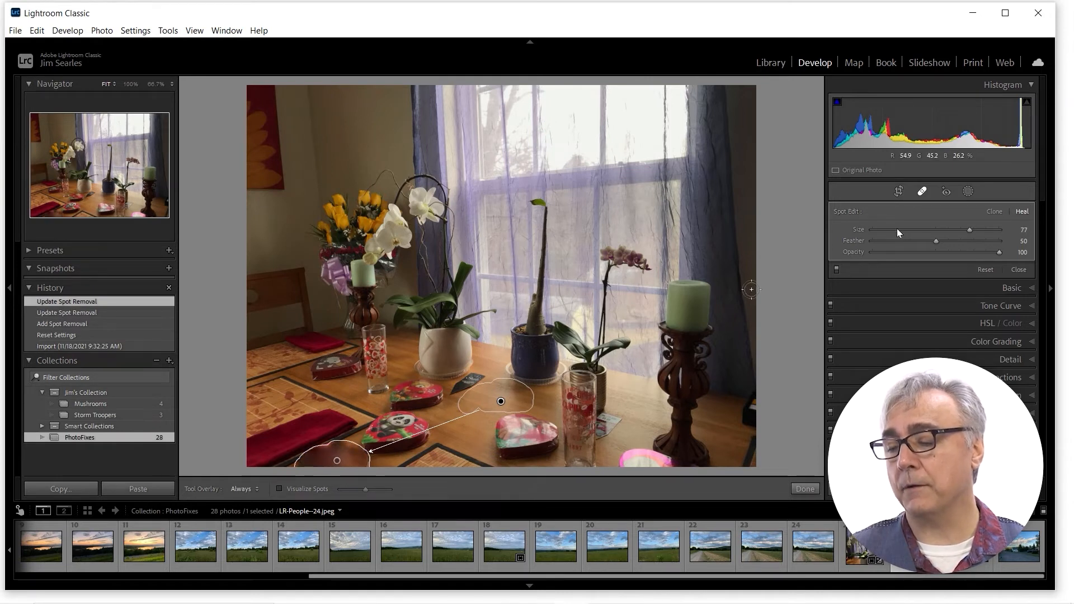
click(999, 211)
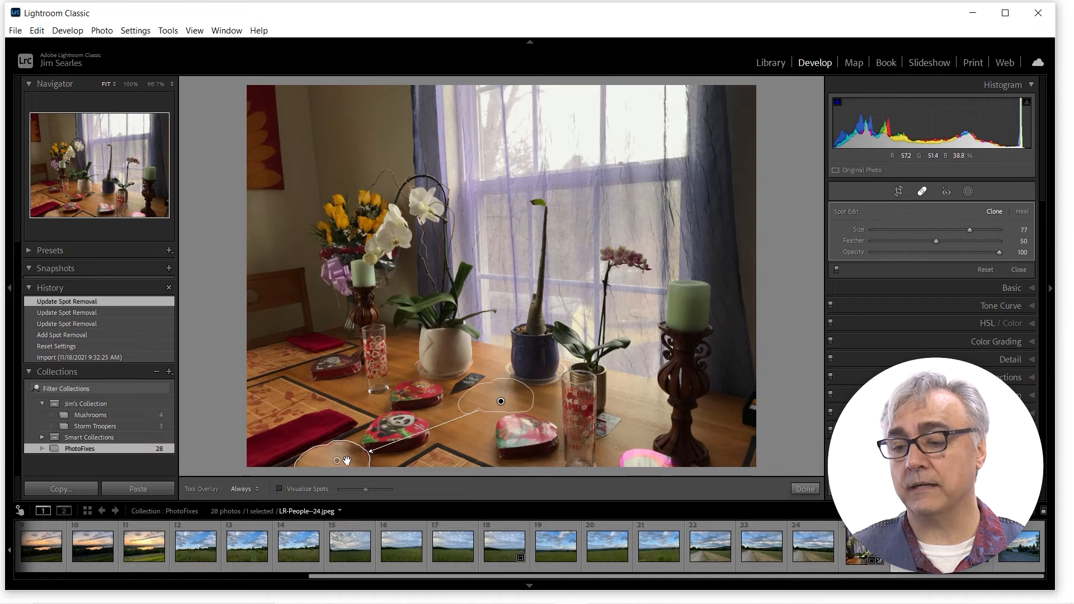
click(797, 487)
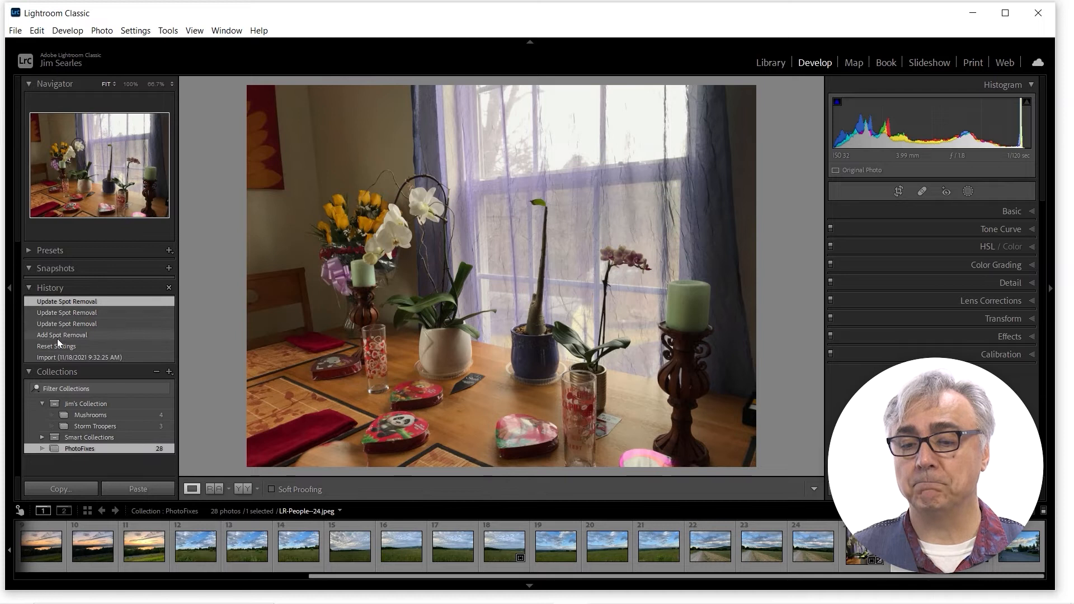
click(55, 354)
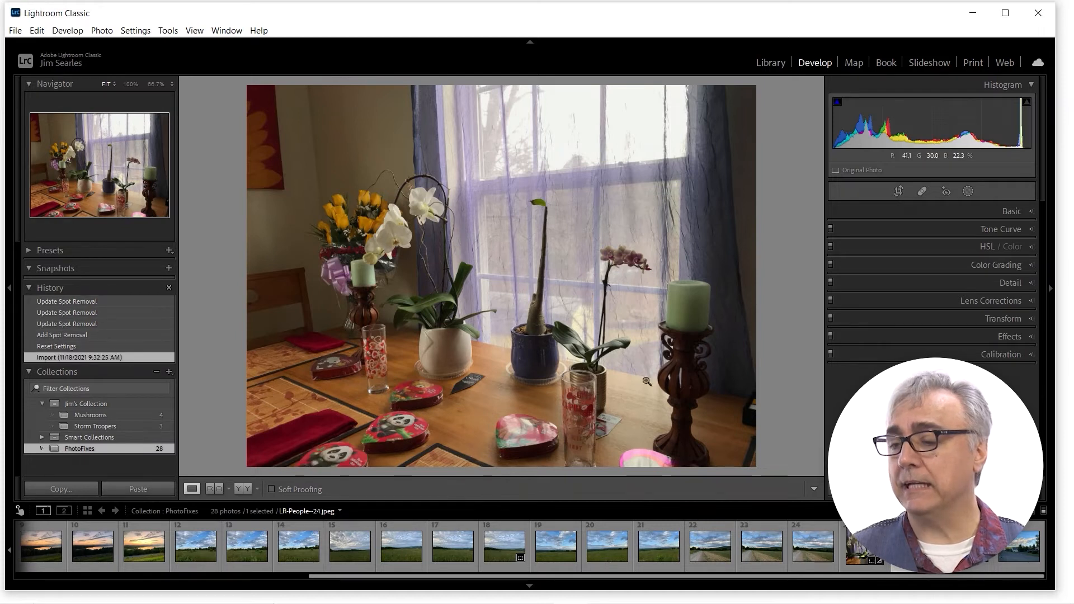
Clone out the cut-off panda heart box again, placing the source on the bare wood between the two heart boxes and the blue pot.
click(923, 191)
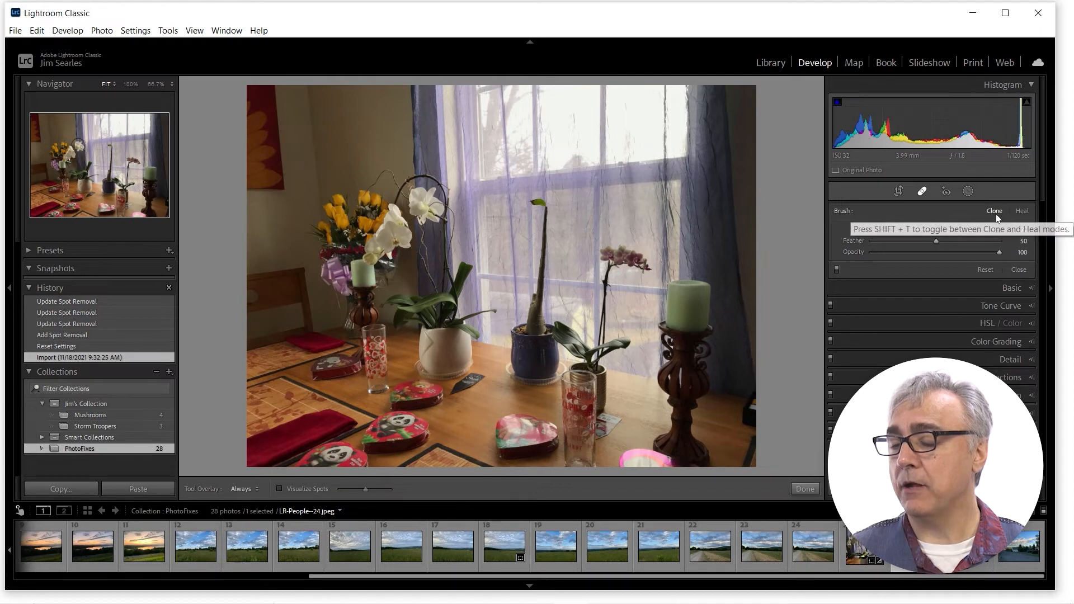
mouse_move(302, 463)
mouse_down()
mouse_move(341, 449)
mouse_move(360, 459)
mouse_move(322, 463)
mouse_up()
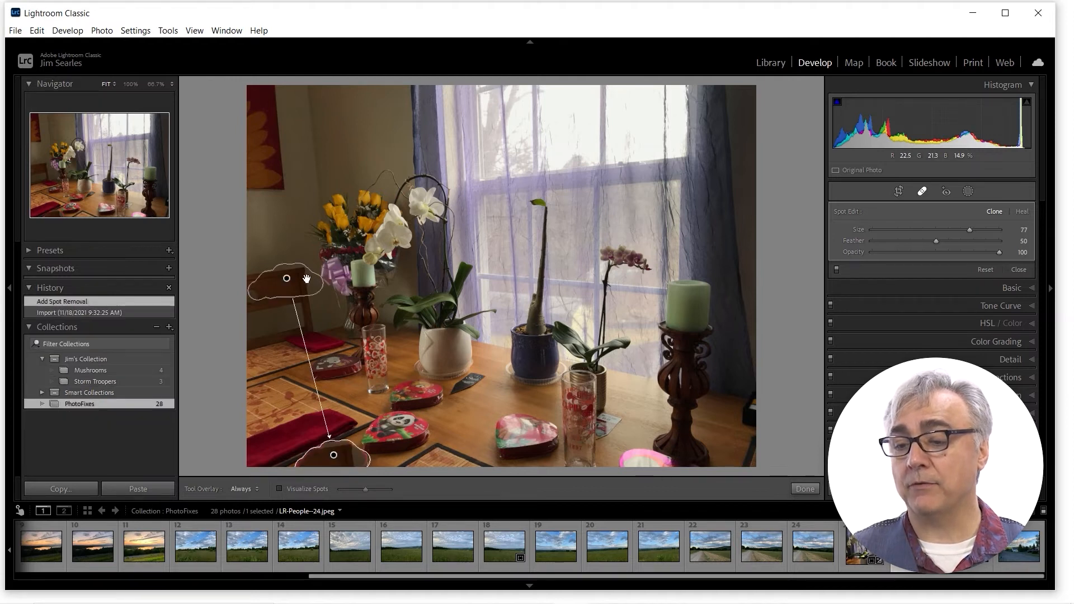
drag(283, 280, 494, 398)
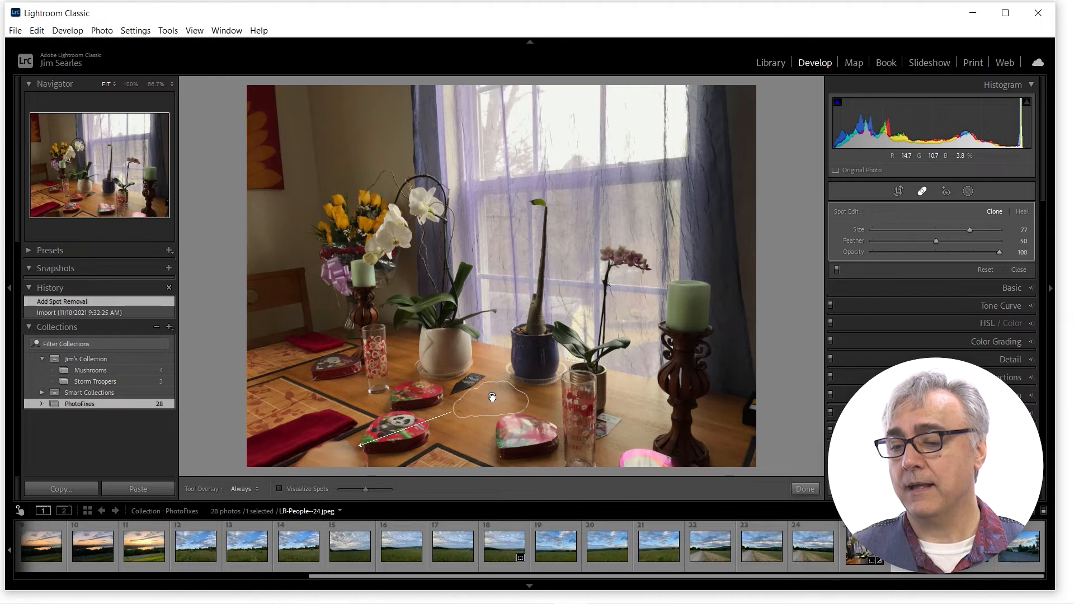
drag(492, 397, 492, 396)
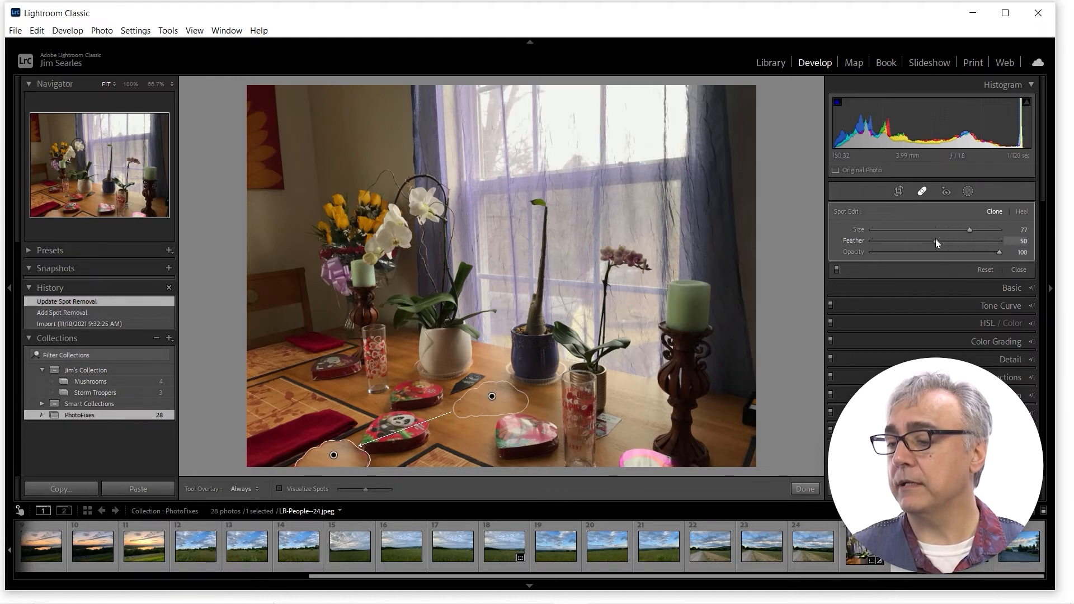
Set the cloned patch's Feather to 19 and Opacity to 97 and finish the spot removal.
drag(935, 239, 944, 238)
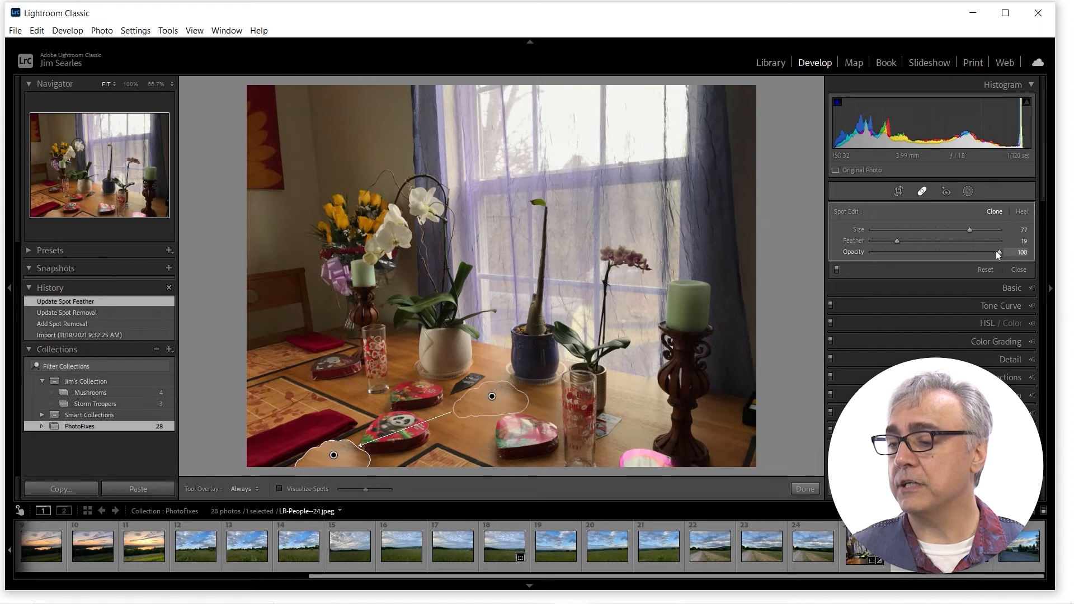
mouse_move(983, 254)
mouse_down()
mouse_move(893, 250)
mouse_move(1008, 253)
mouse_move(984, 253)
mouse_move(996, 253)
mouse_up()
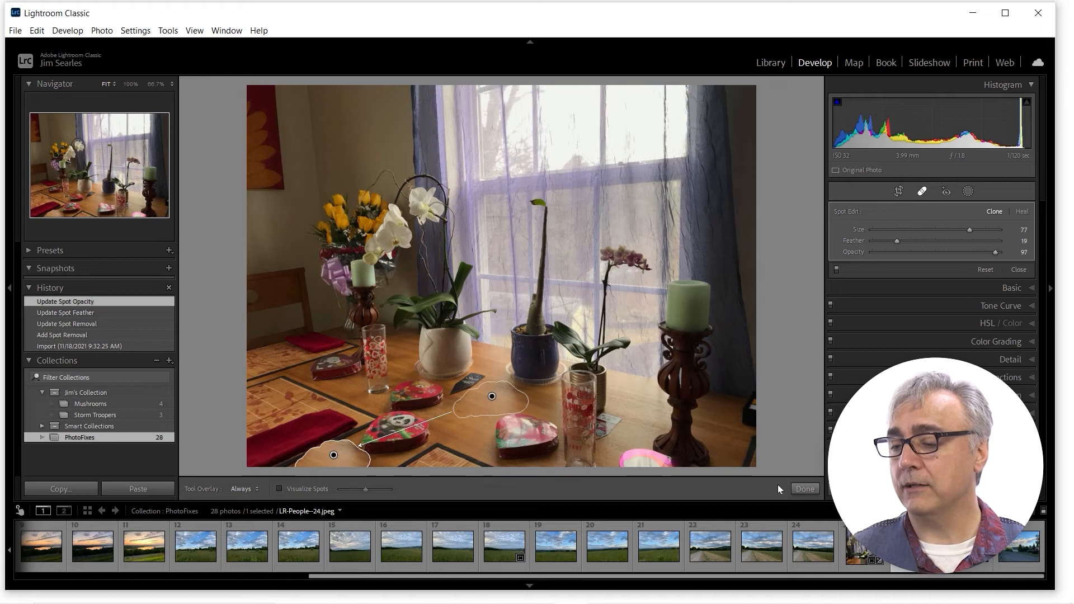
click(806, 490)
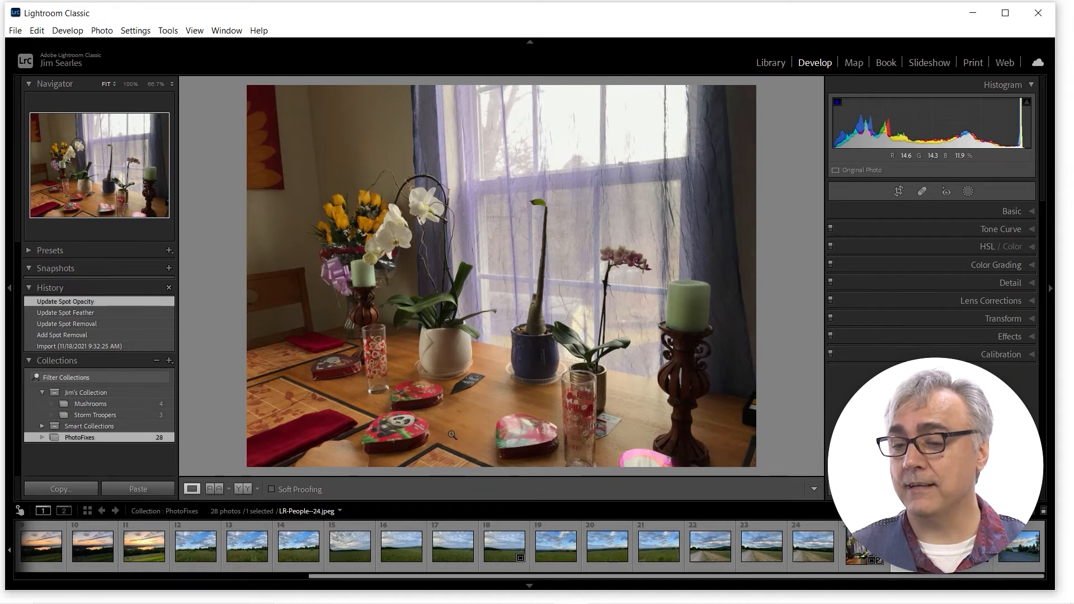
click(76, 314)
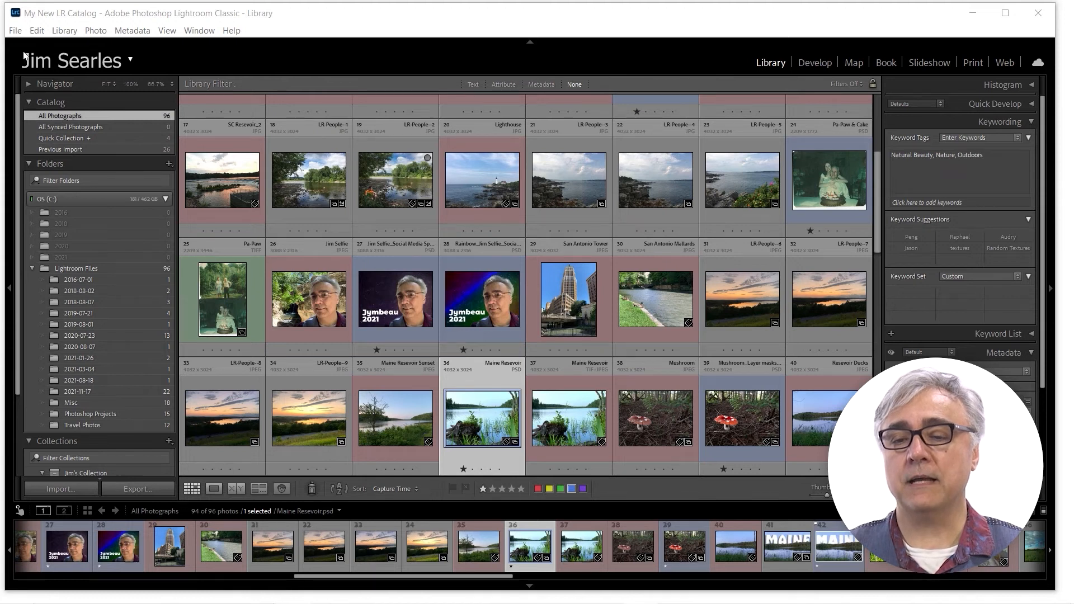
Export the whole library as a catalog named 11_19_2021_mycatalog to the Desktop, with negative files and available previews included.
click(15, 32)
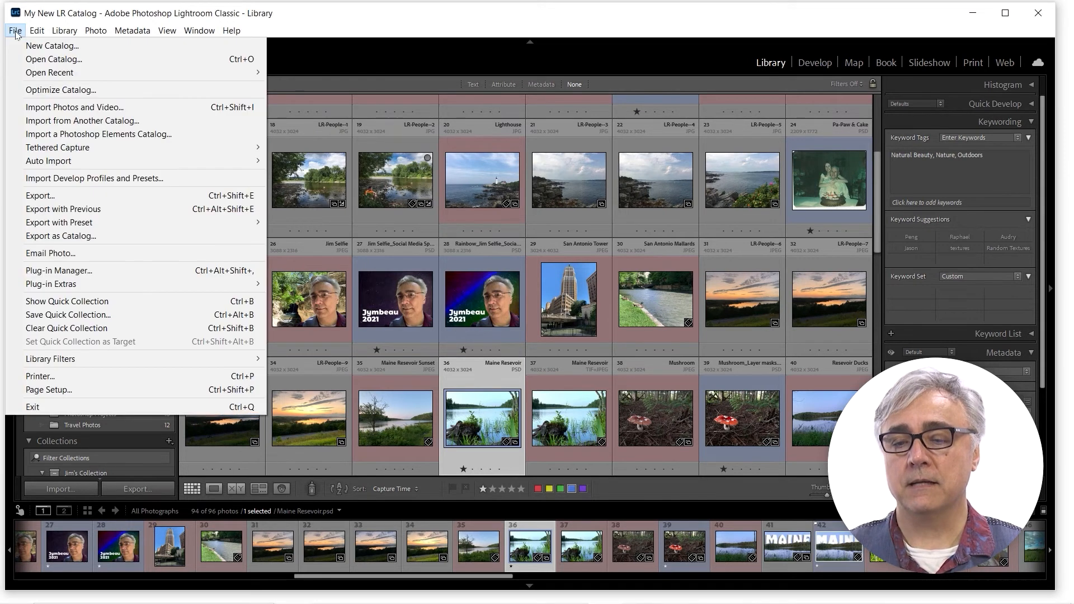
click(56, 235)
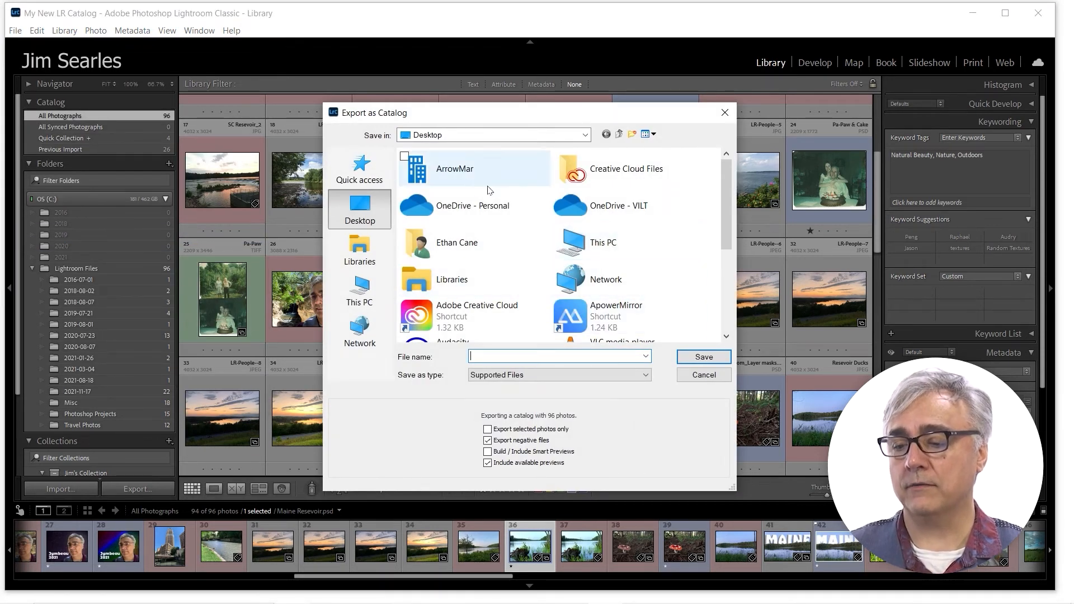
click(438, 137)
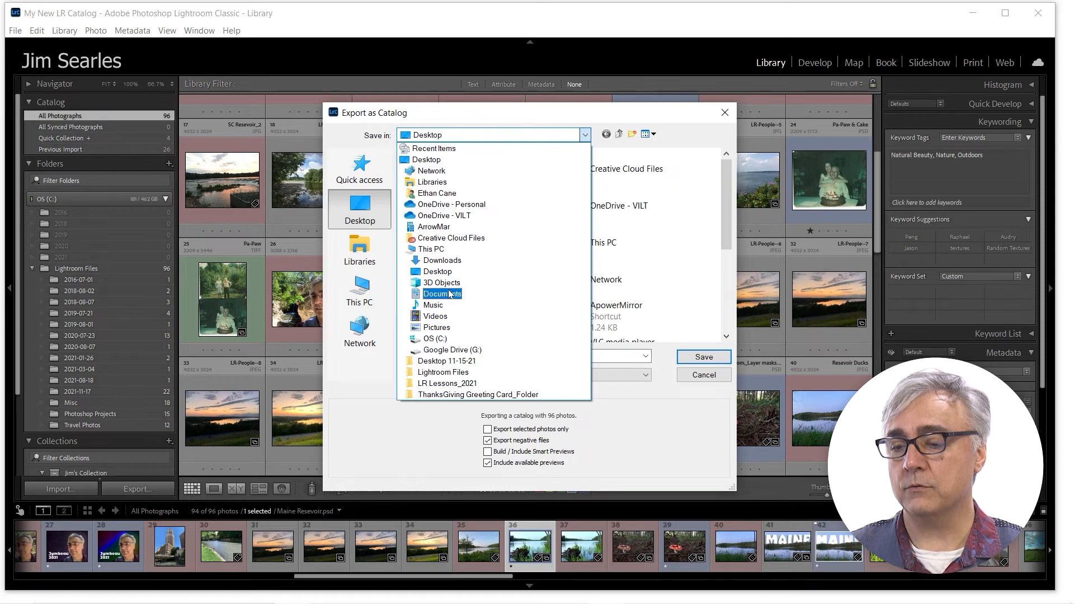
click(446, 272)
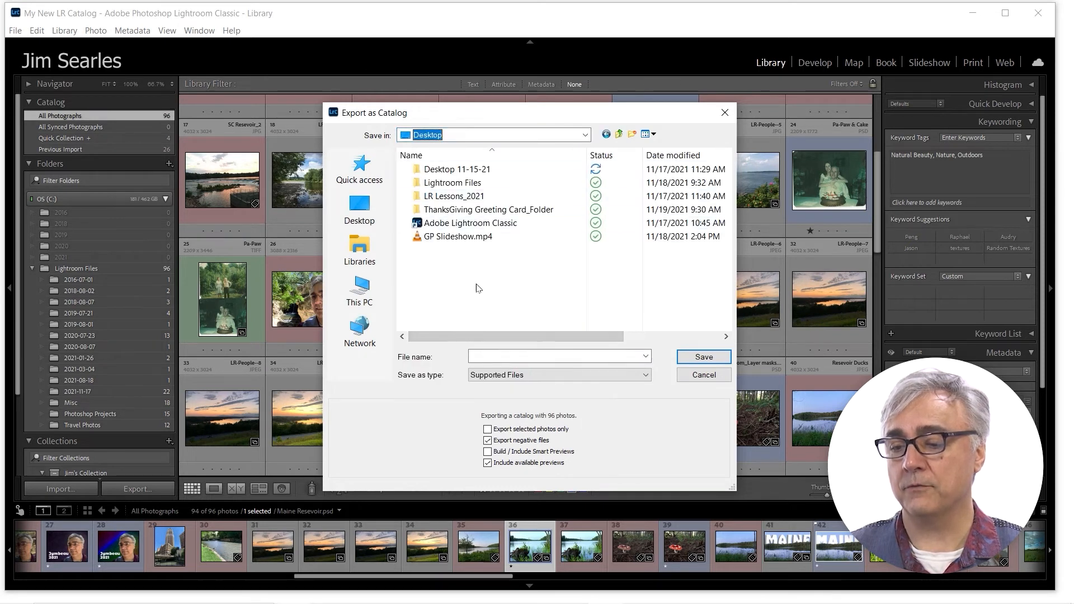
click(585, 361)
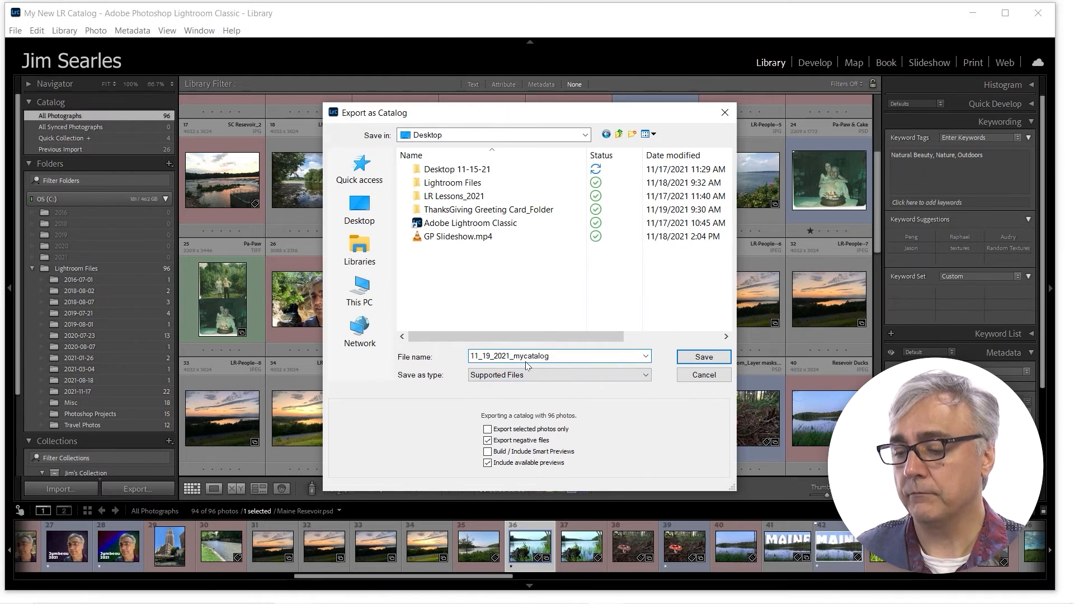
click(500, 384)
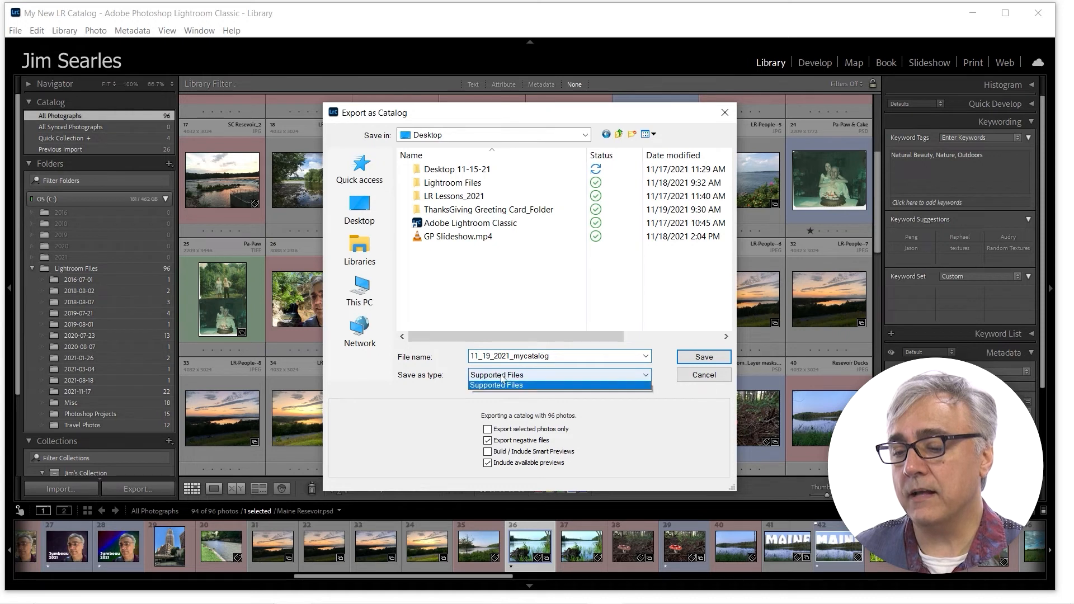
click(506, 386)
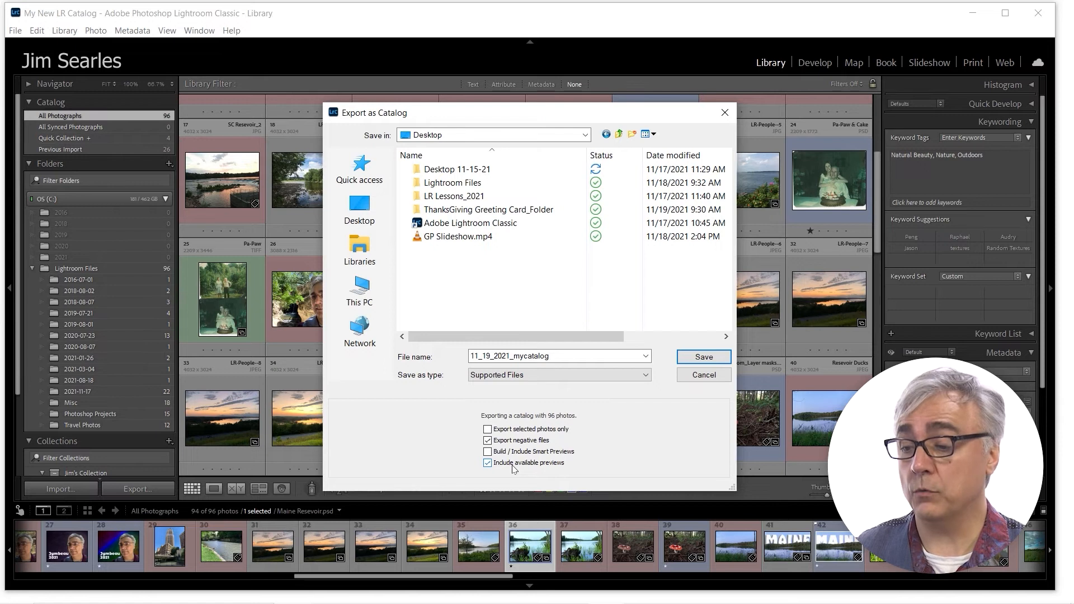
click(699, 355)
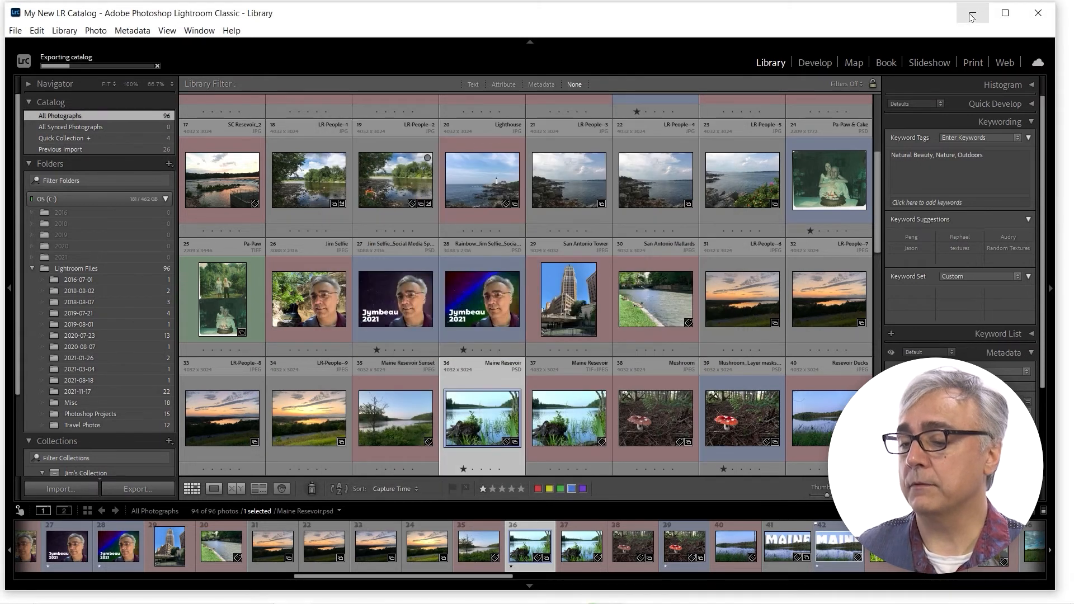
Switch to File Explorer, inspect the Misc photos under Lightroom Files in the Desktop's 11_19_2021_mycatalog folder, and close the window.
click(363, 590)
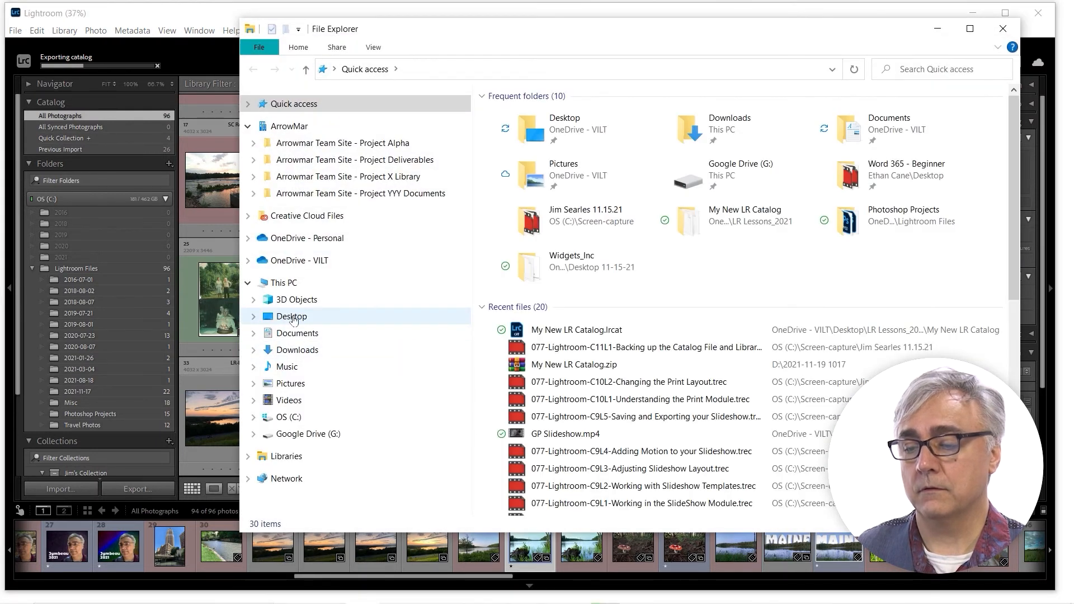
click(292, 317)
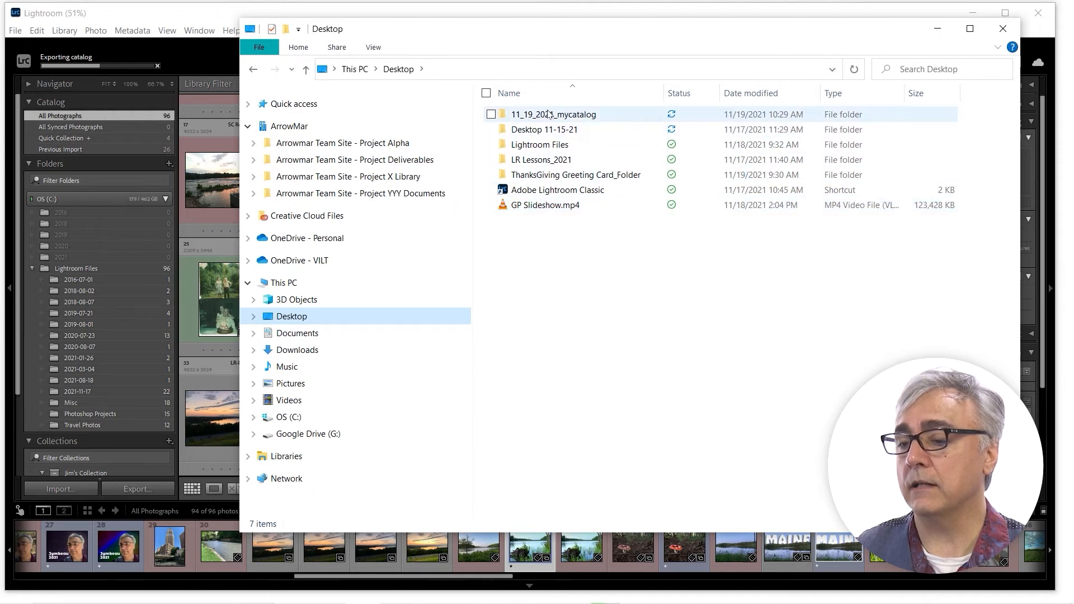
double_click(538, 115)
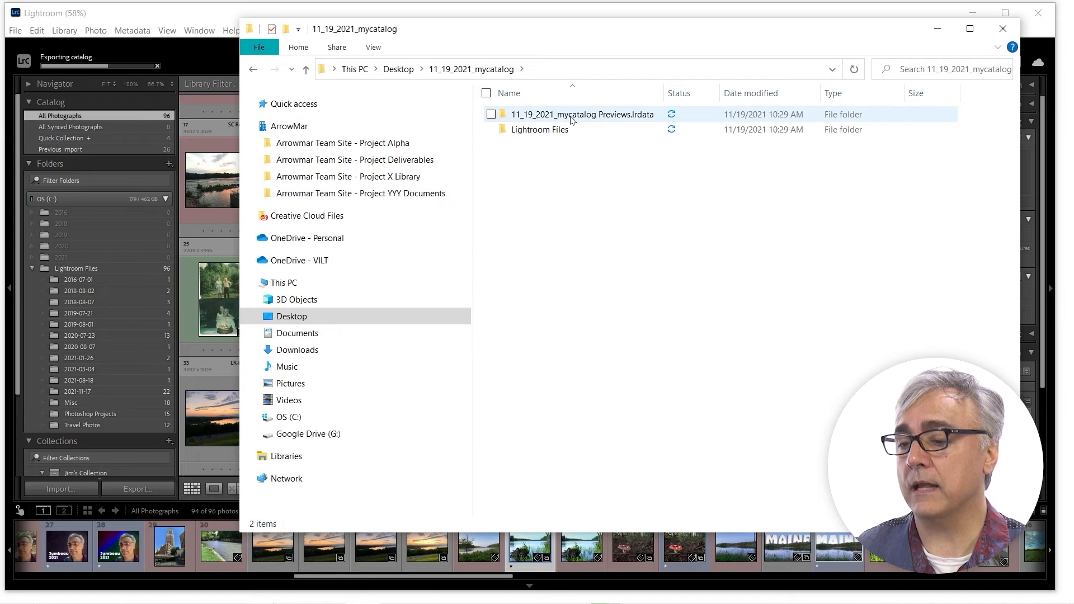
double_click(535, 129)
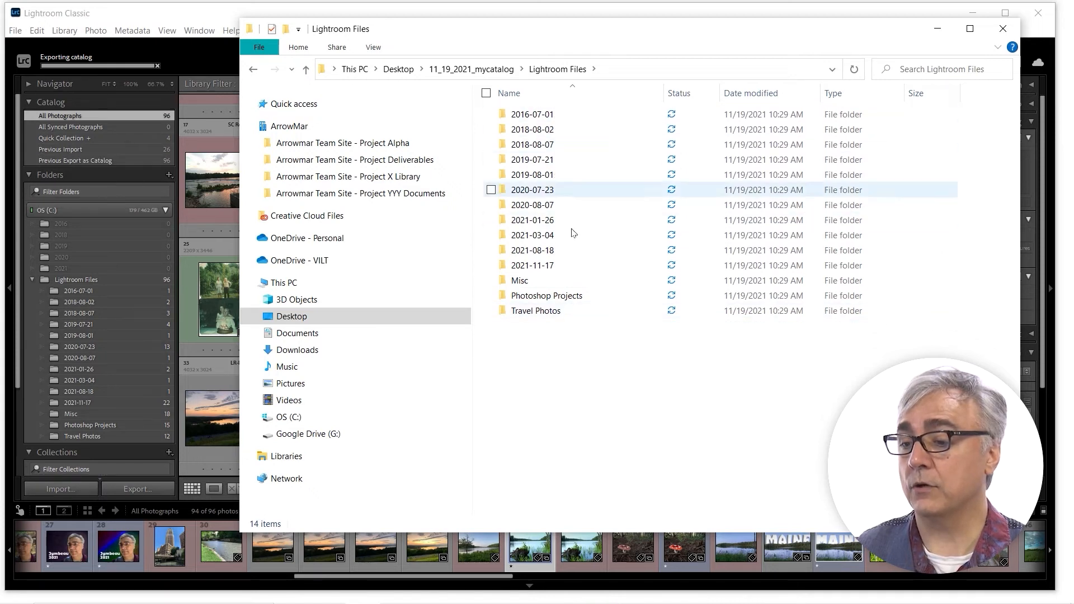
click(531, 283)
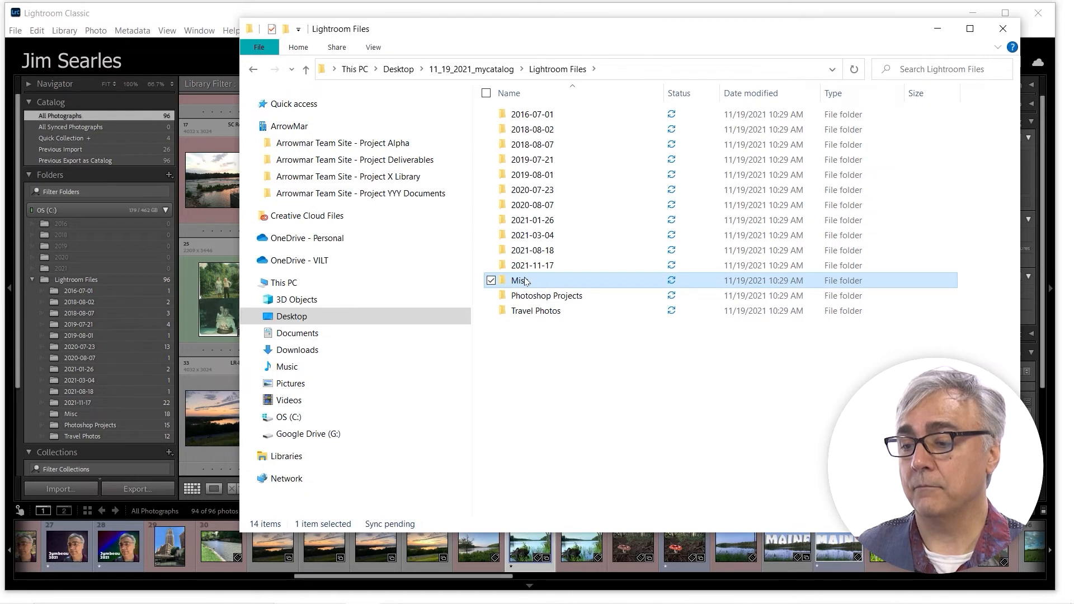
double_click(524, 282)
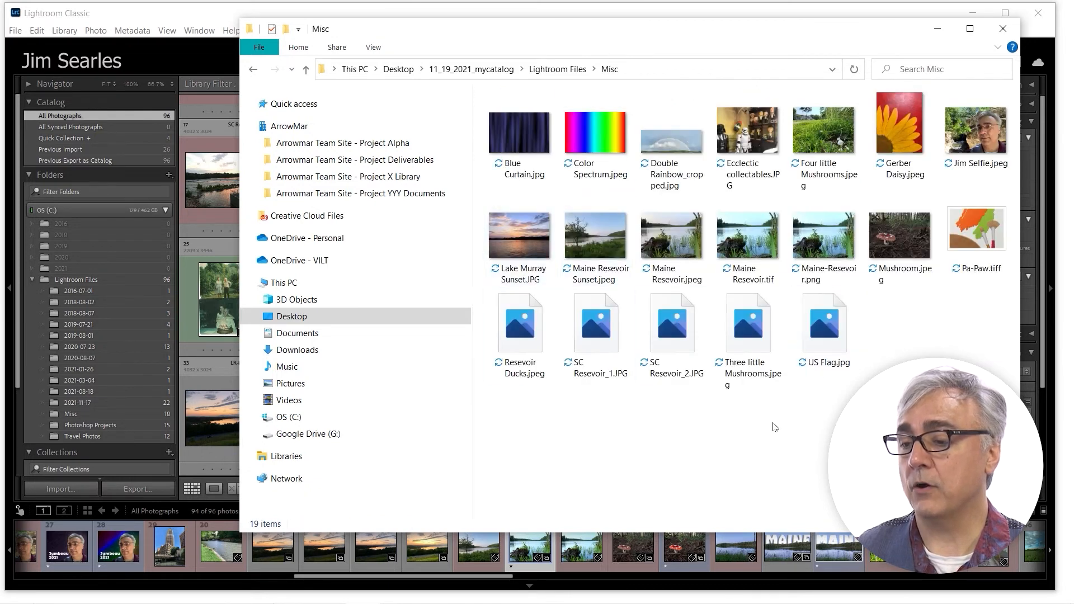
click(1000, 33)
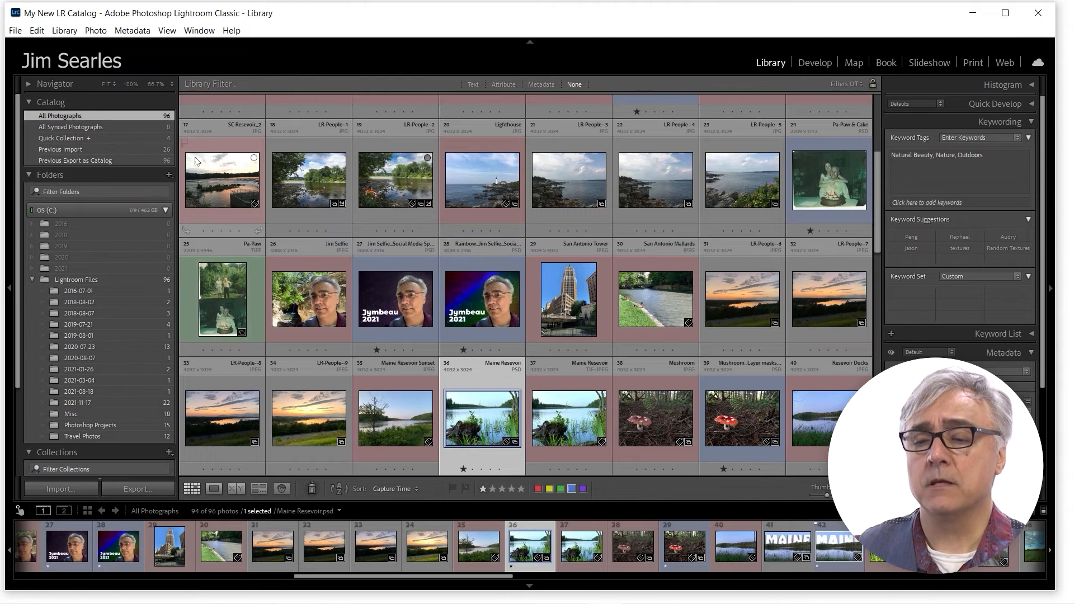
Start exporting the selected Maine Resevoir photo to the hard drive without a subfolder, keeping Ask what to do for existing files.
click(15, 32)
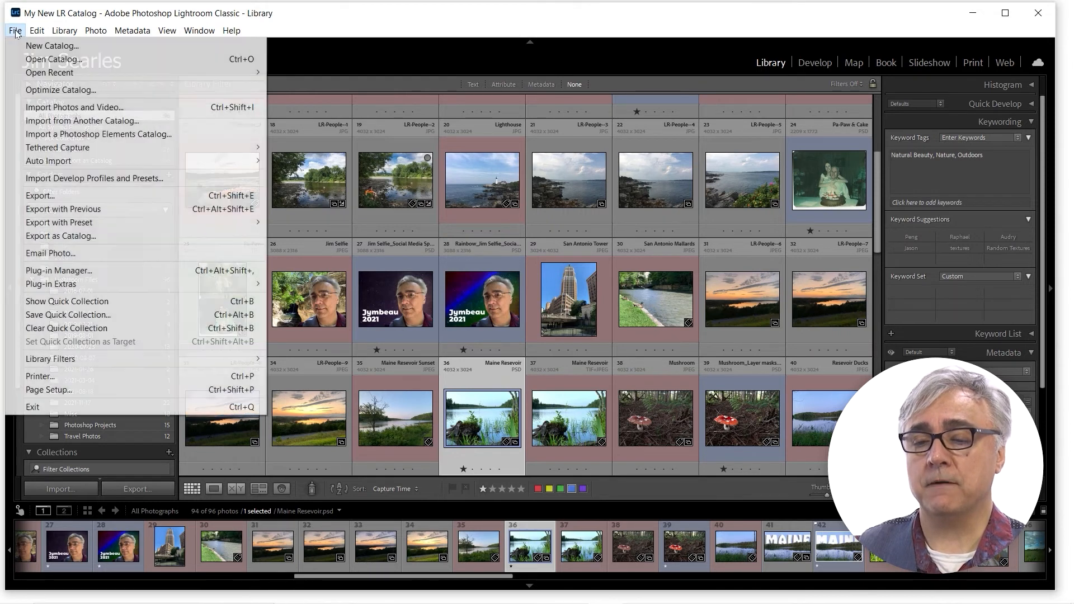
click(52, 197)
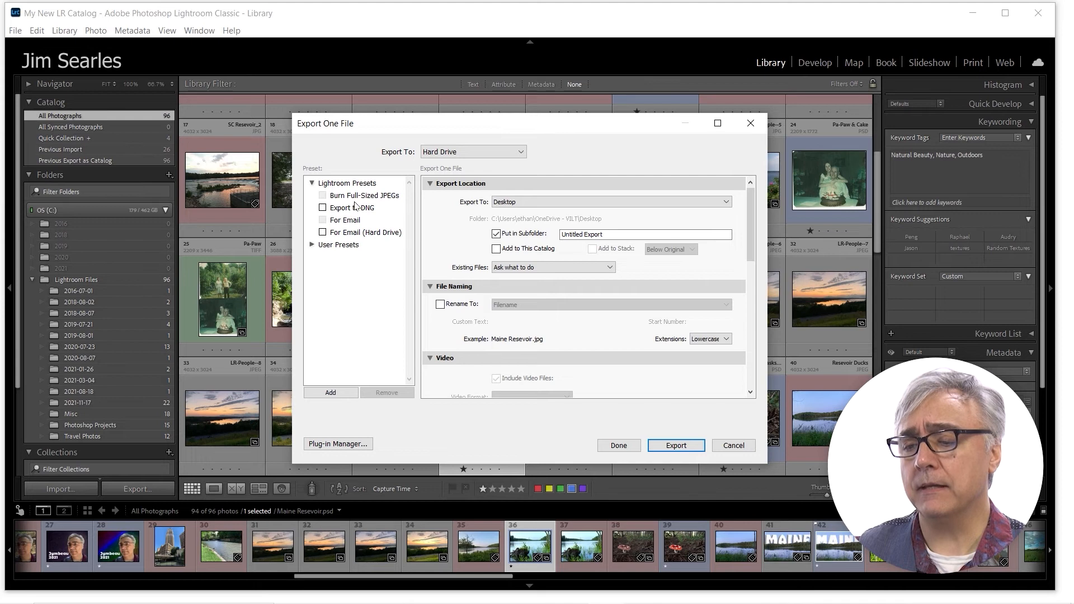
click(442, 154)
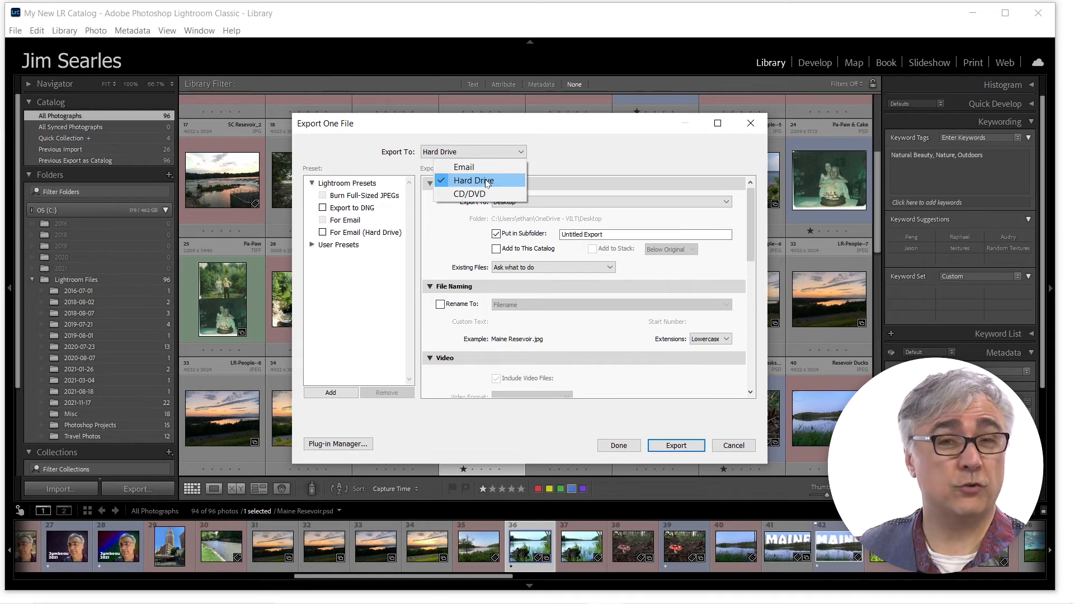
click(580, 162)
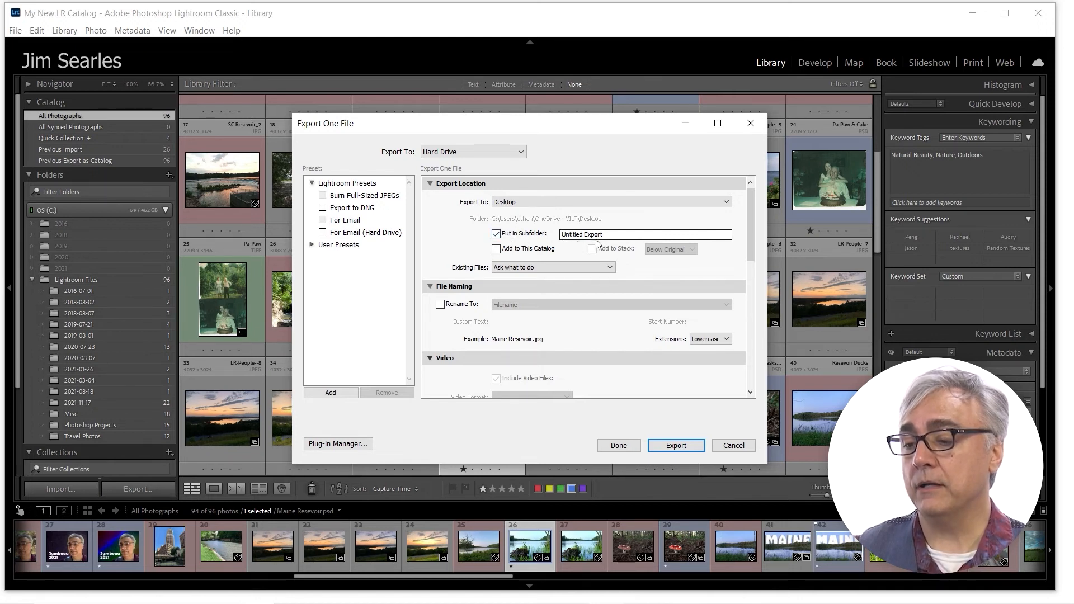
click(496, 234)
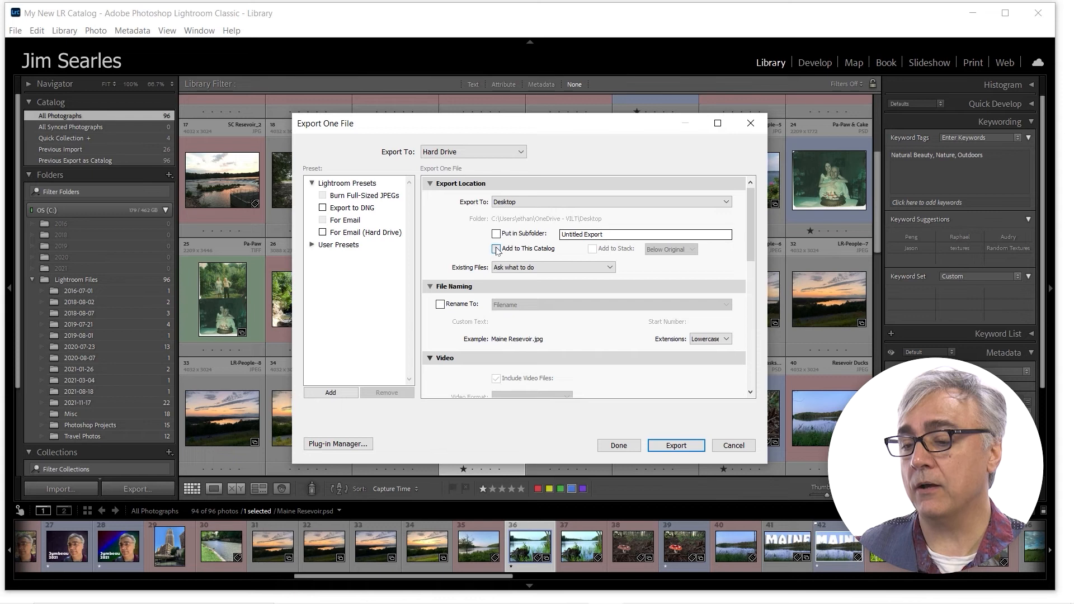
click(516, 268)
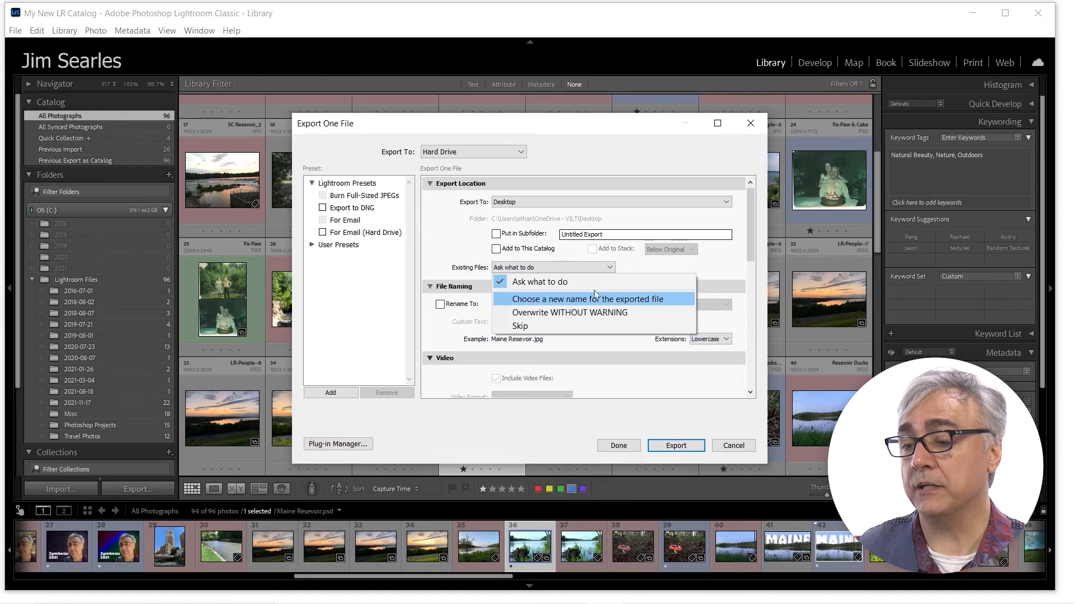
click(647, 267)
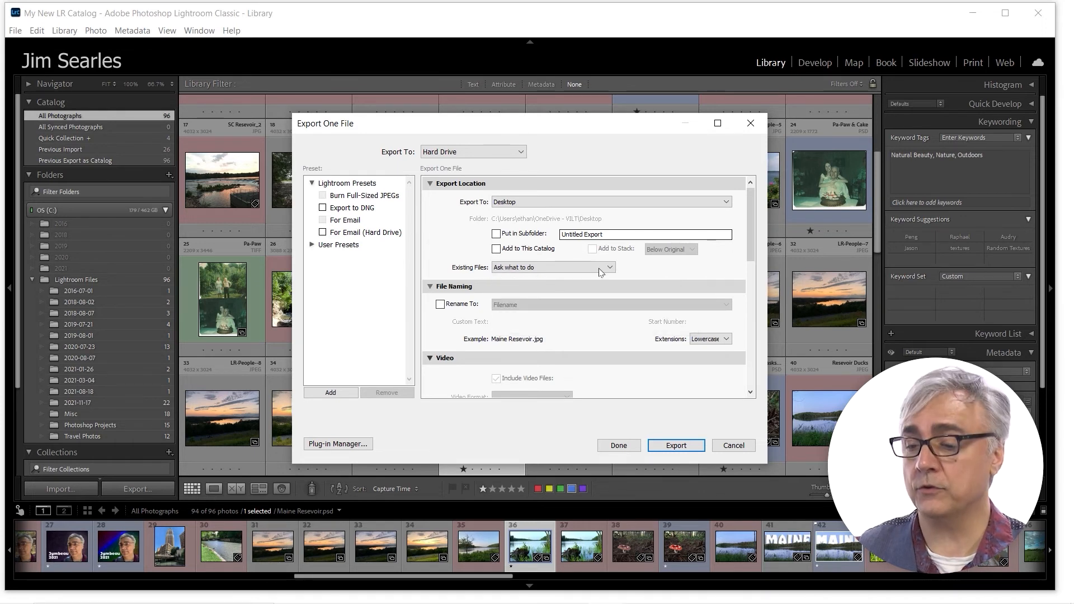
Turn on renaming for the exported file and keep the Filename naming template.
click(440, 304)
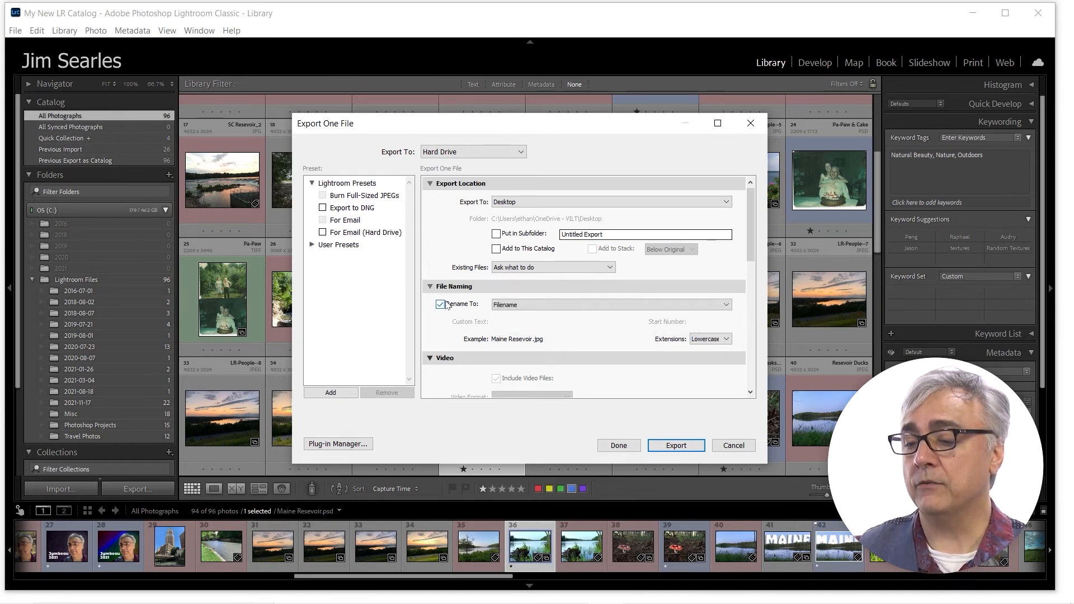
drag(746, 237, 747, 244)
click(547, 282)
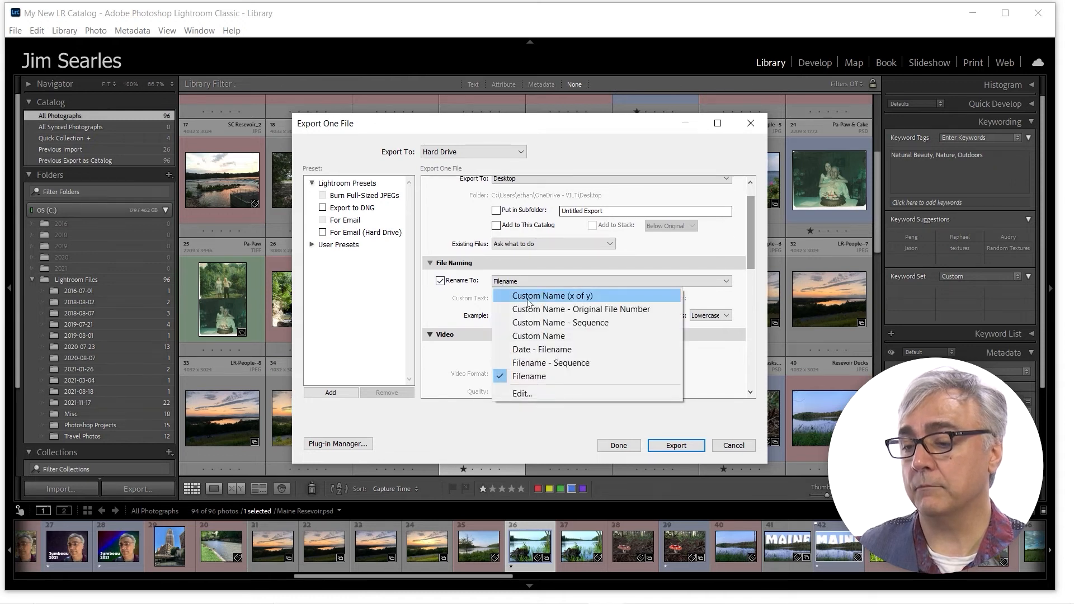
click(526, 378)
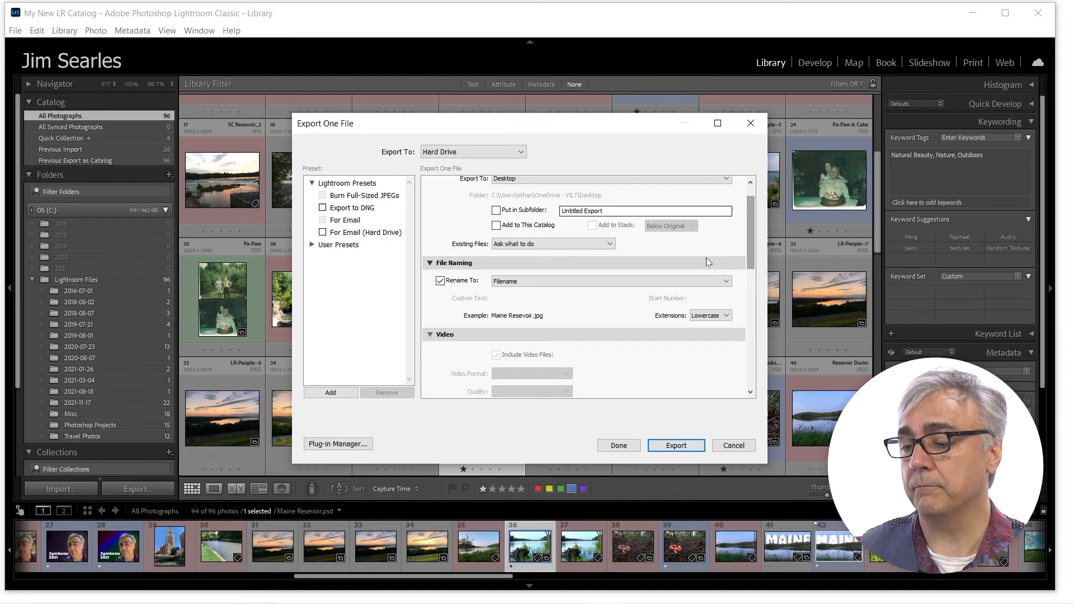
Set the export format to PNG with the Adobe RGB (1998) color space, keeping 8 bits/component.
drag(750, 220, 751, 244)
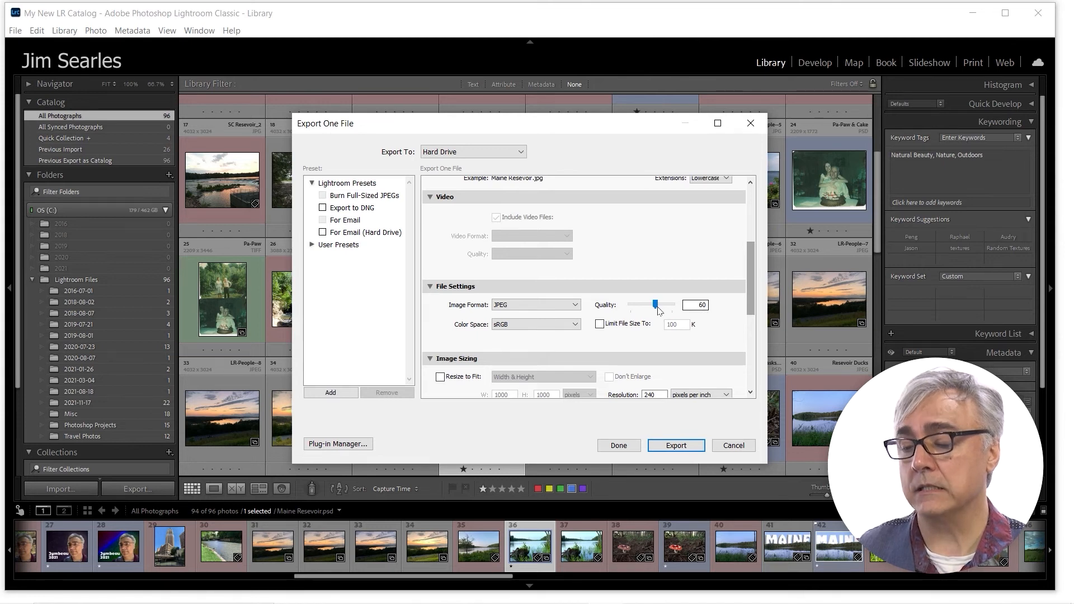
click(558, 310)
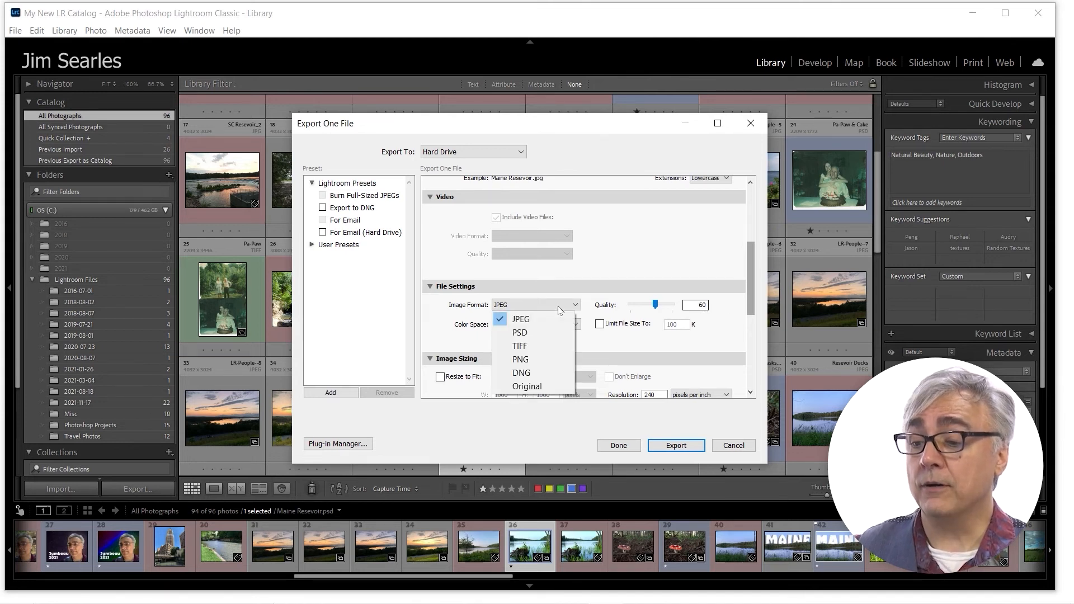
click(537, 357)
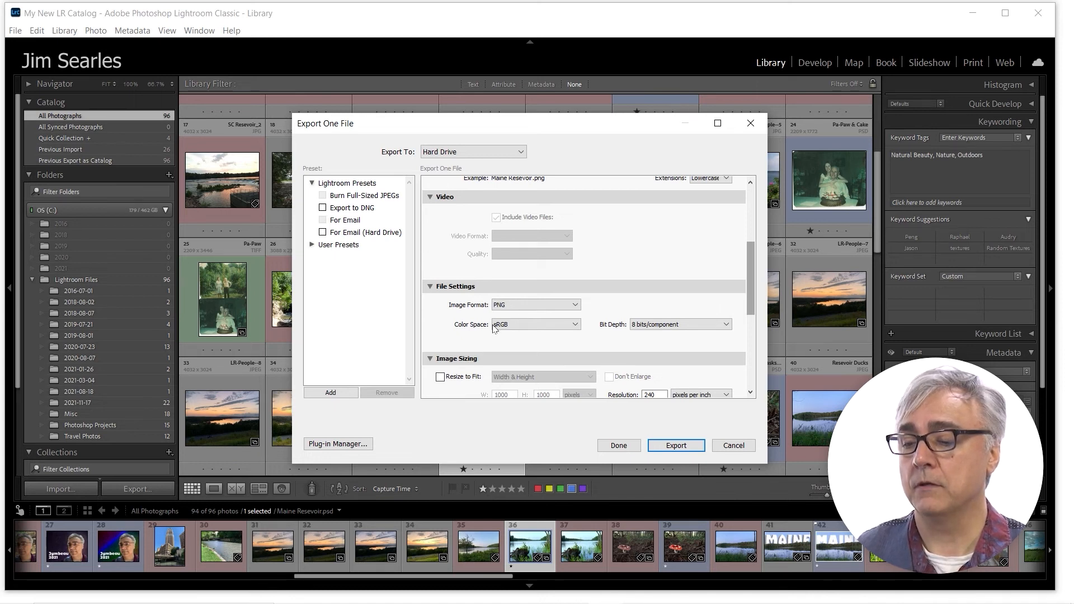
click(520, 326)
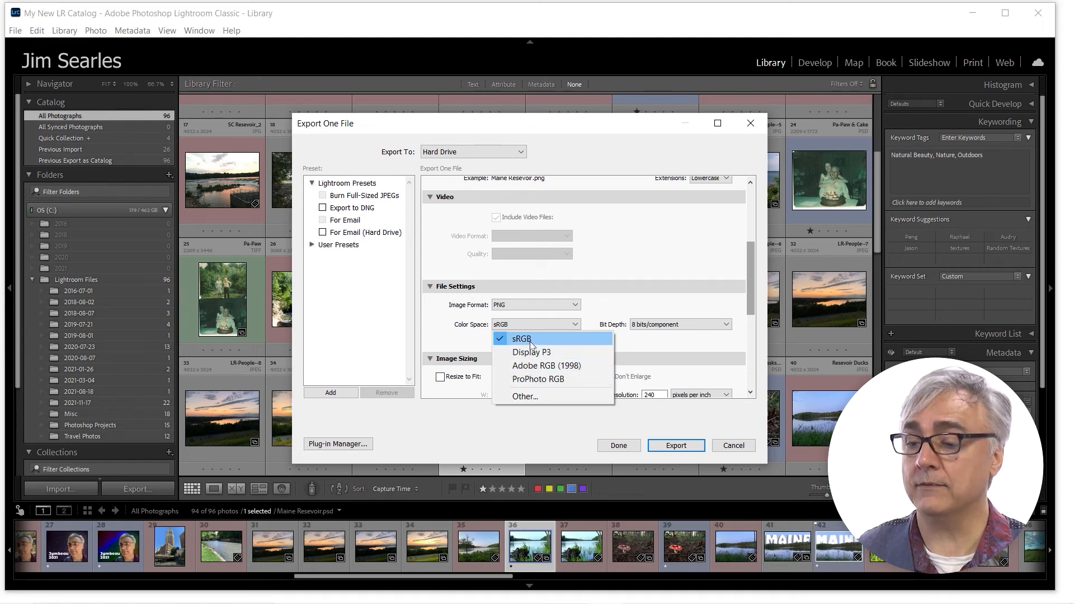
click(564, 369)
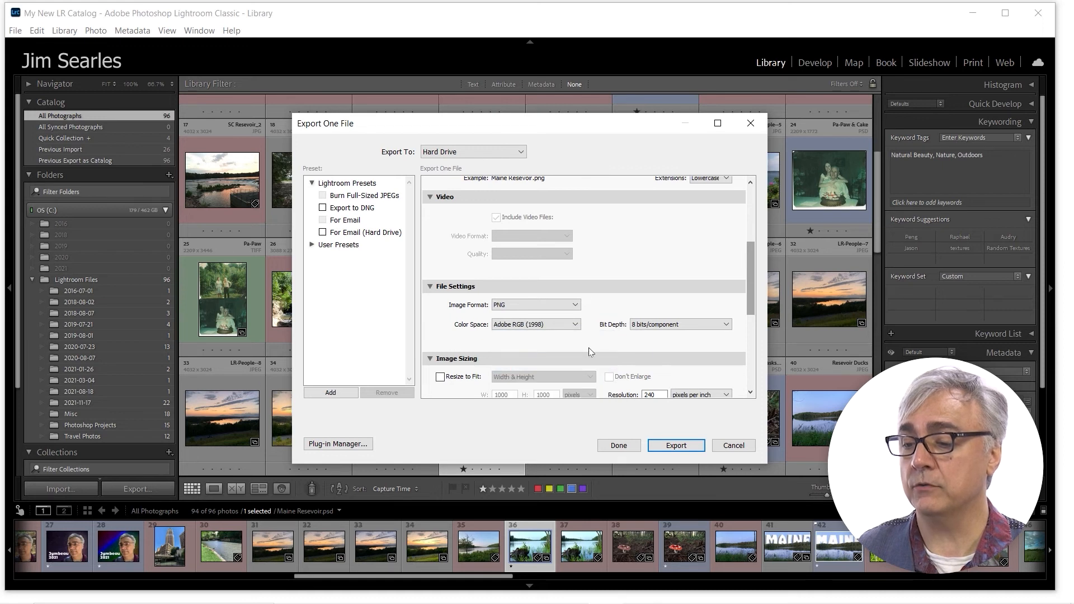
click(655, 327)
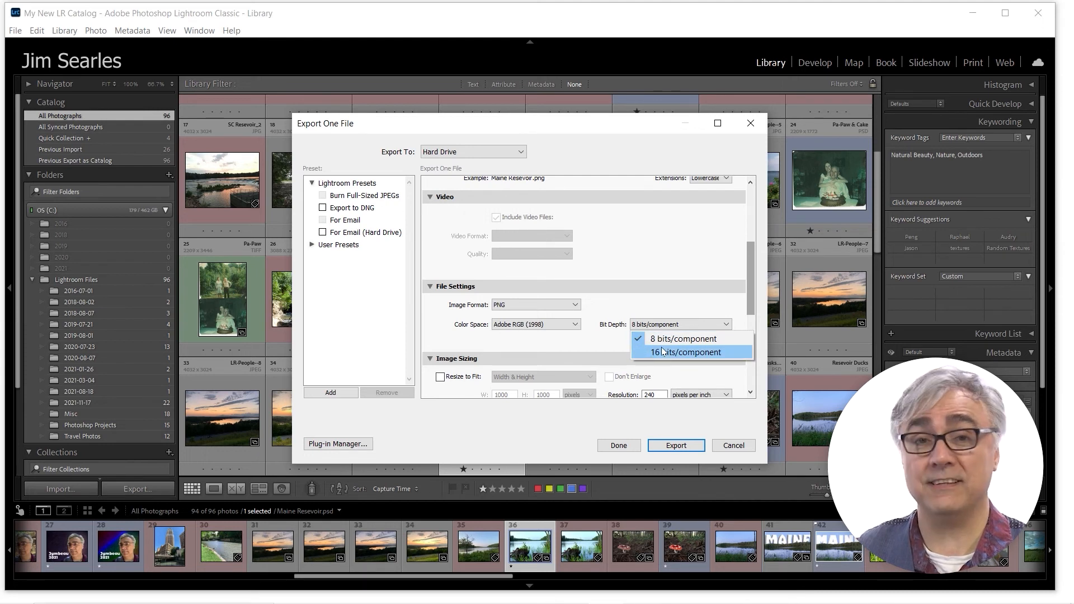
click(633, 306)
Turn on output sharpening for the exported photo, keeping it set for Screen with the Standard amount.
scroll(612, 329, down, 5)
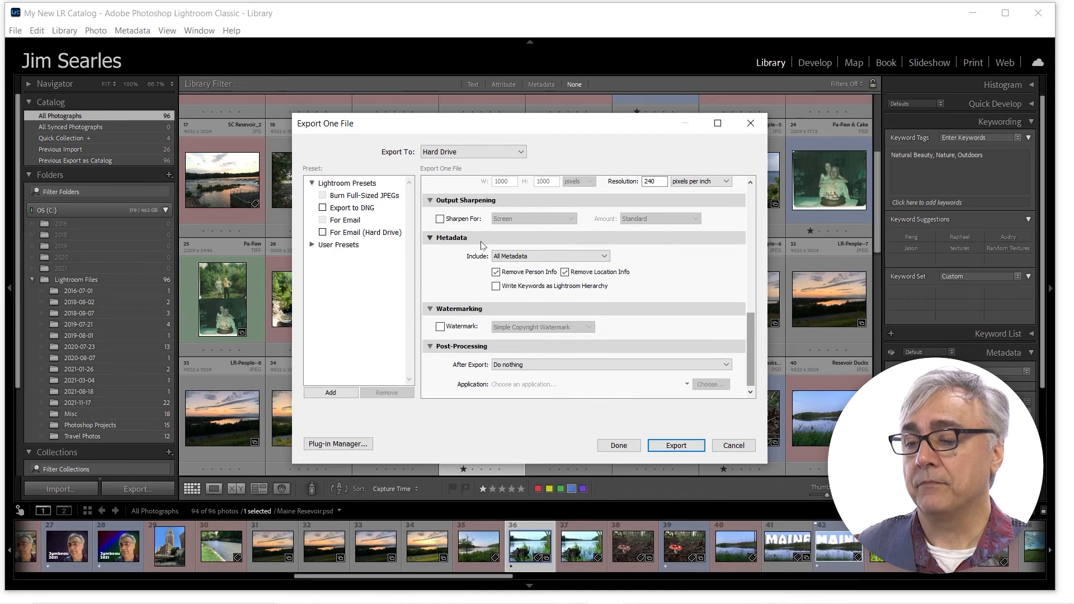
scroll(481, 246, up, 5)
scroll(515, 263, down, 5)
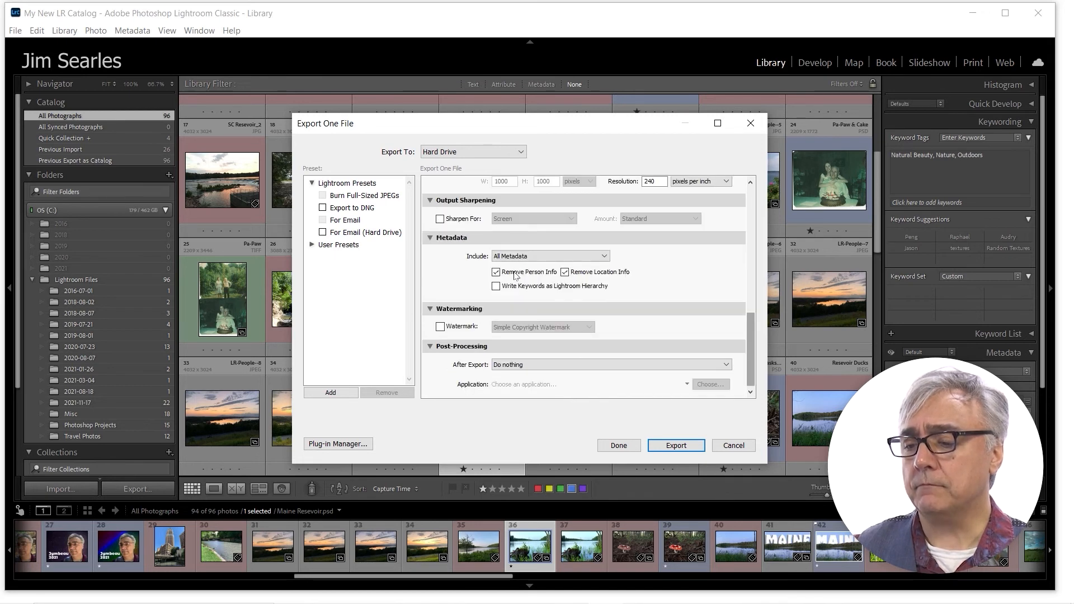
click(439, 220)
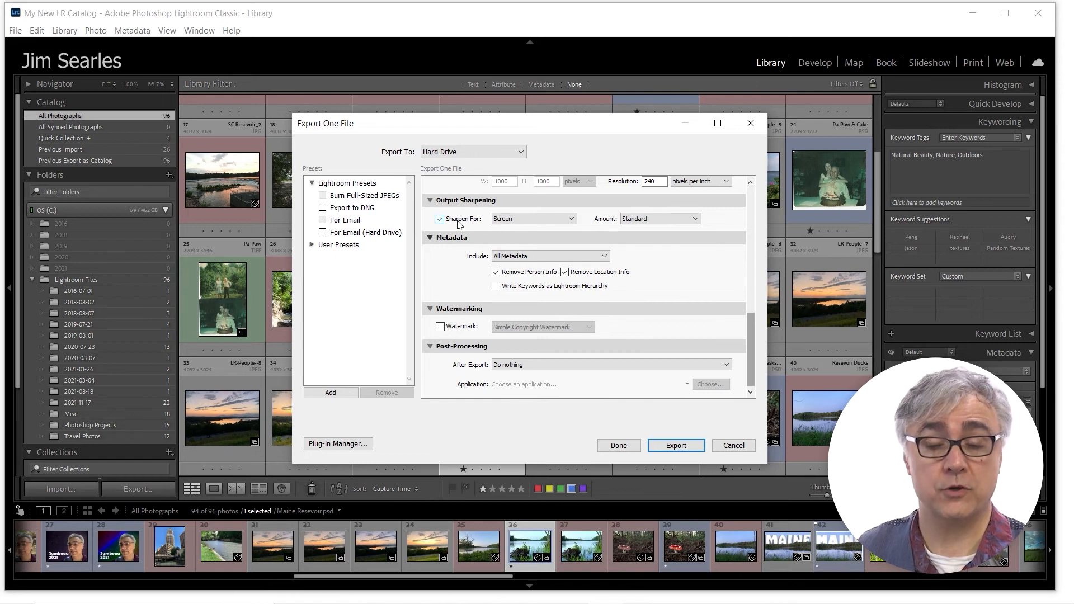
click(530, 220)
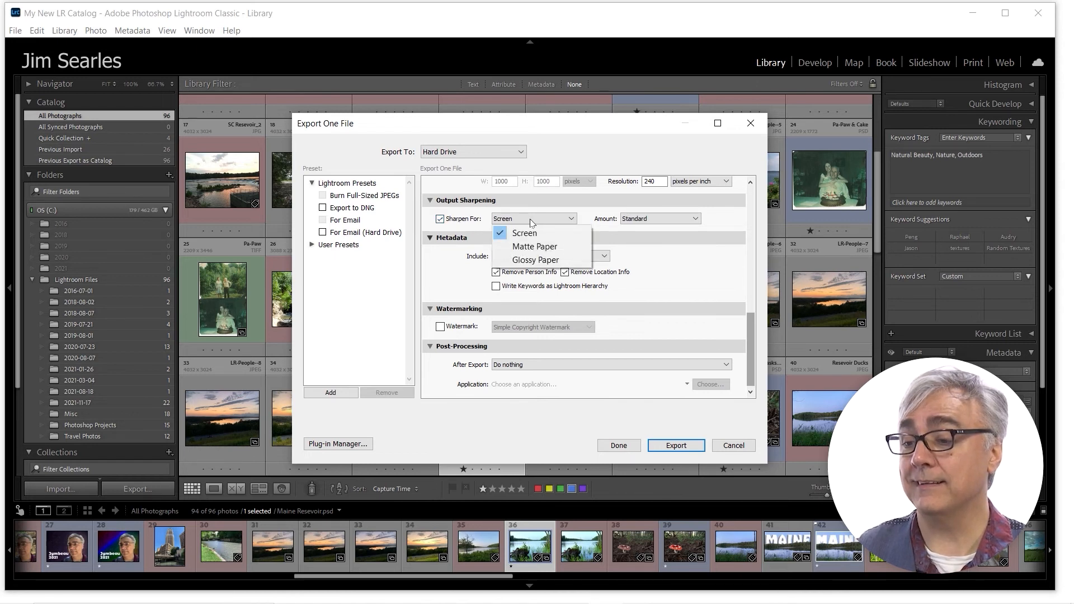
click(562, 239)
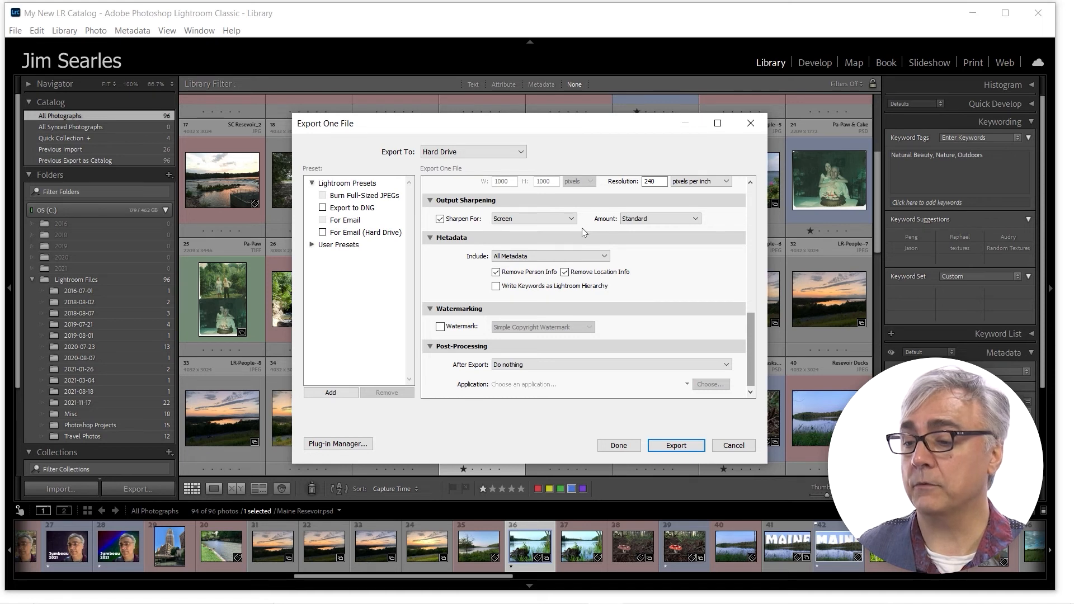
click(642, 222)
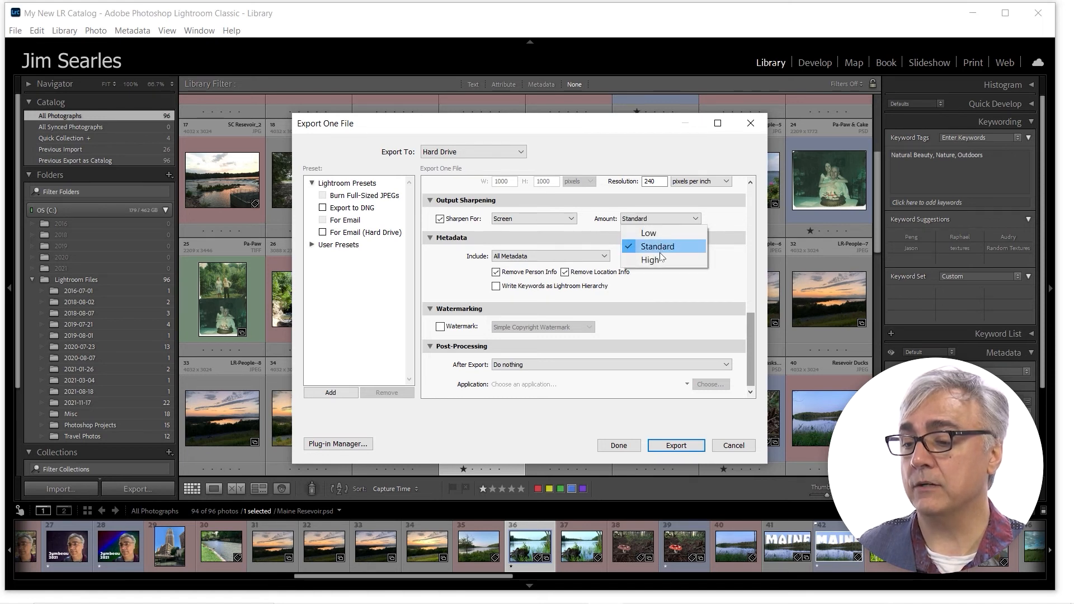
click(743, 220)
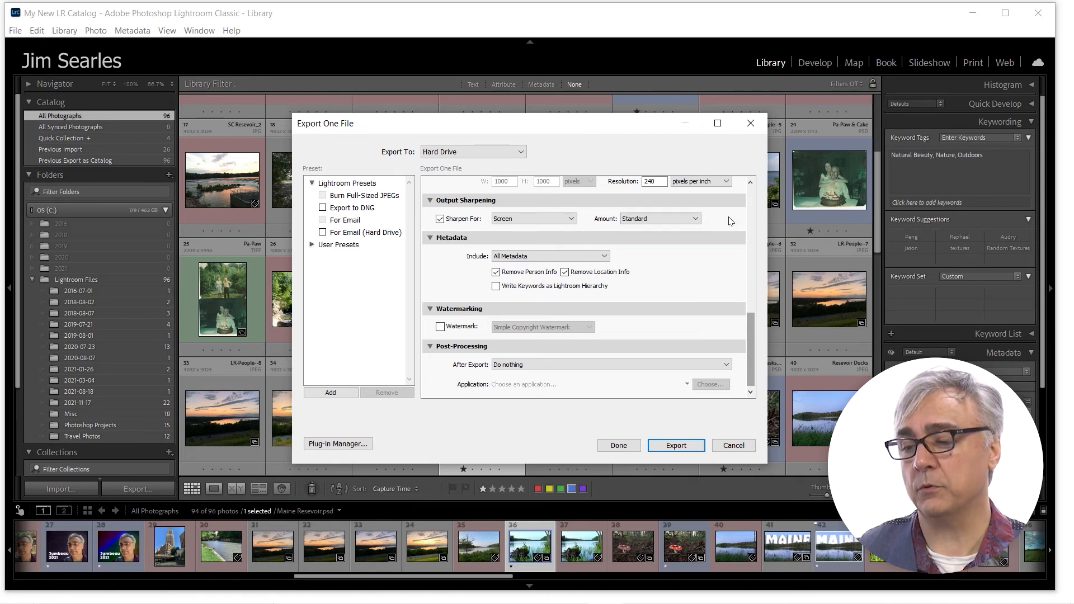
Limit the exported metadata to Copyright & Contact Info Only, and view the installed plug-ins in the Plug-in Manager.
click(533, 261)
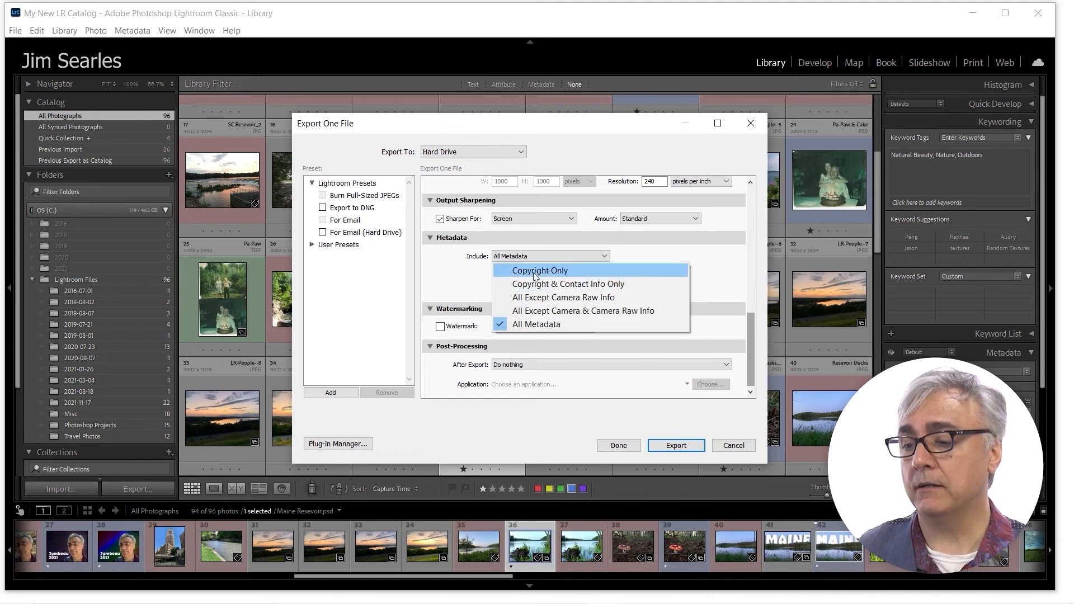
click(587, 286)
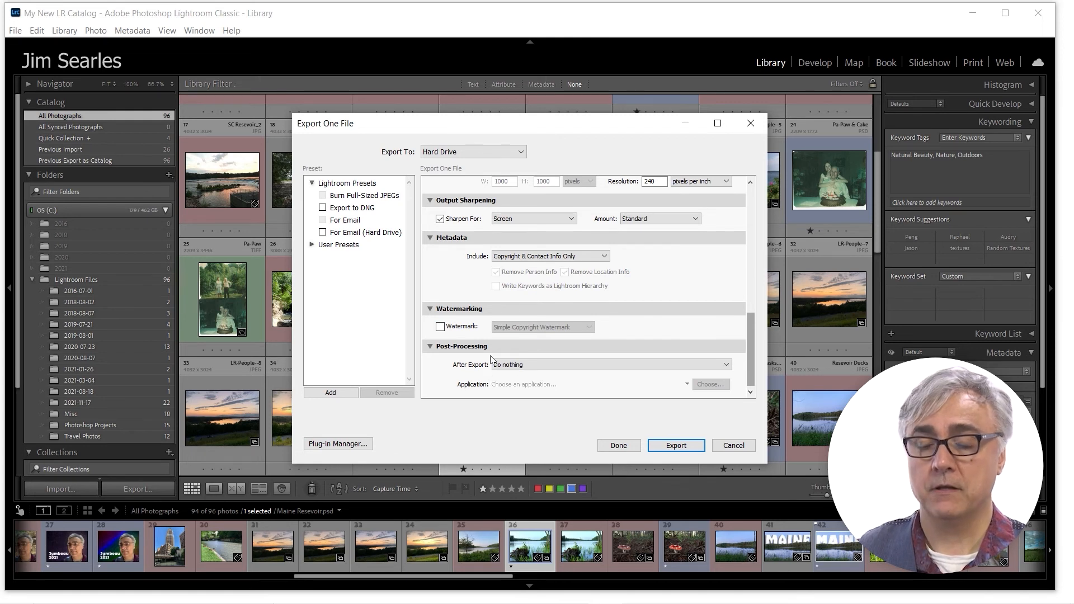
click(339, 444)
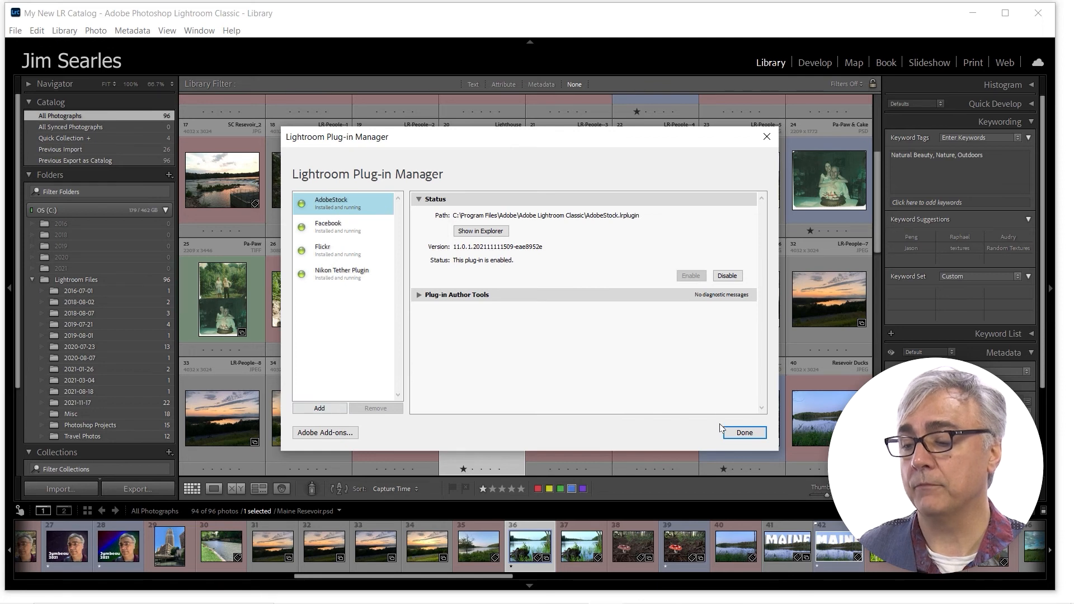
click(743, 432)
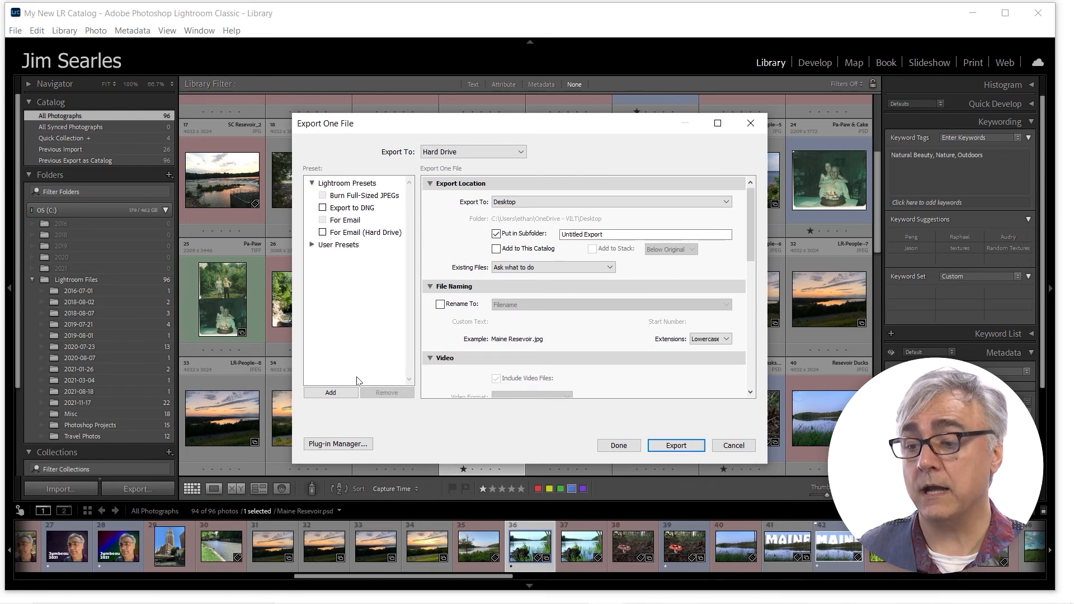
Create an export preset in the User Presets folder, named with the owner's first name in possessive form followed by PNG.
click(330, 393)
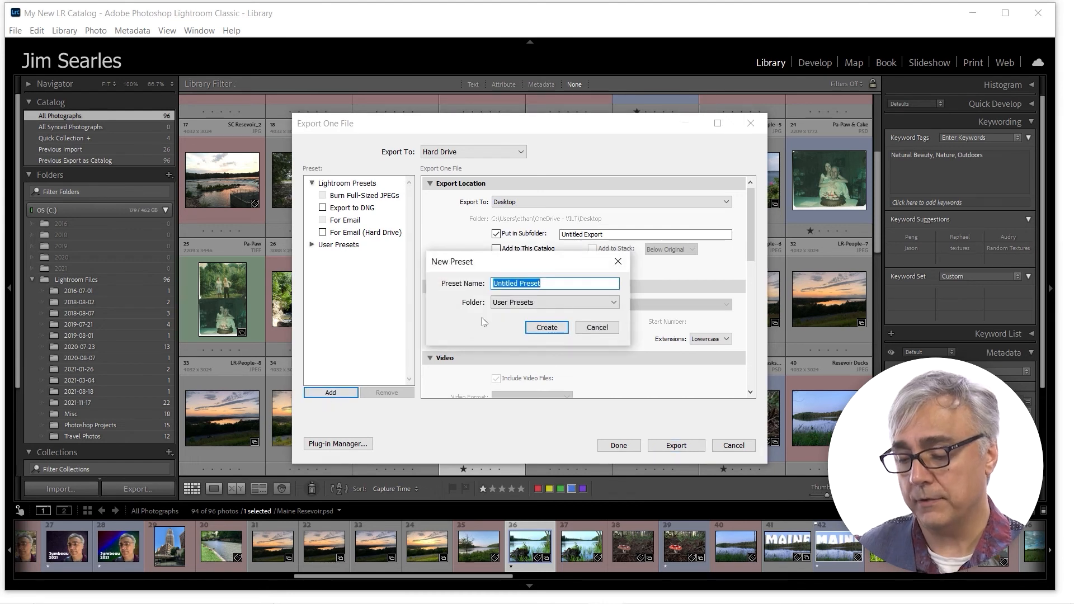
text(Jim's)
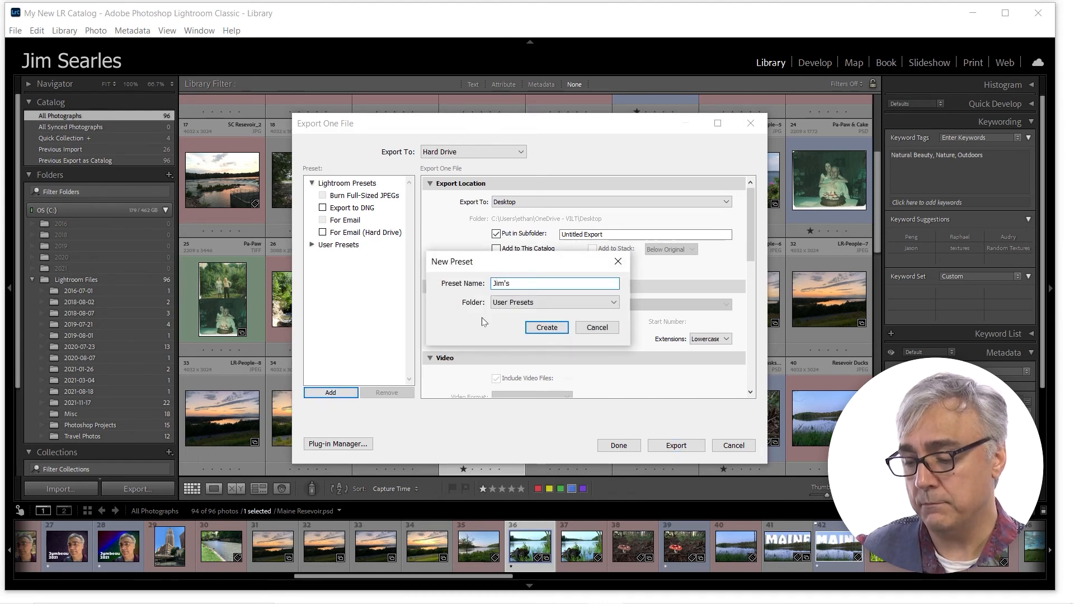
text( ON)
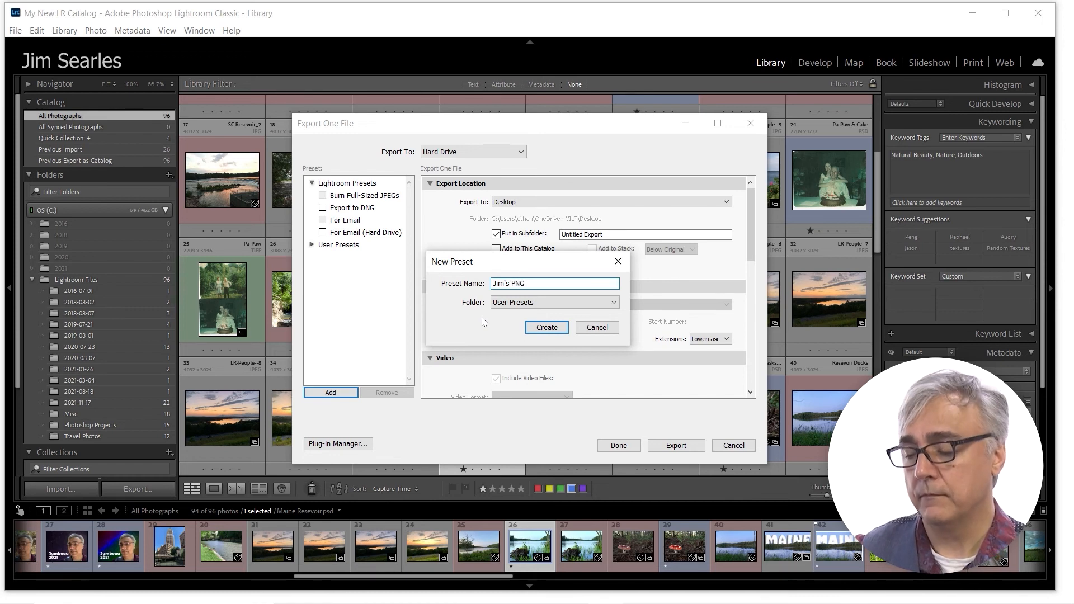
click(546, 327)
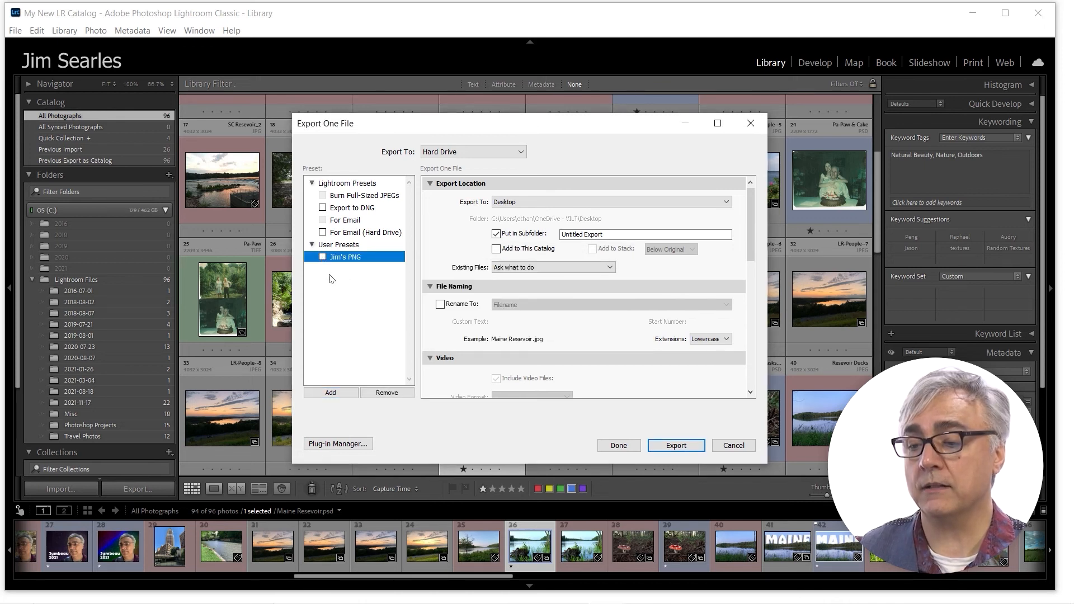
Start a batch export with the new user preset, enabling a parent folder and naming the subfolder Export from lightroom.
click(322, 258)
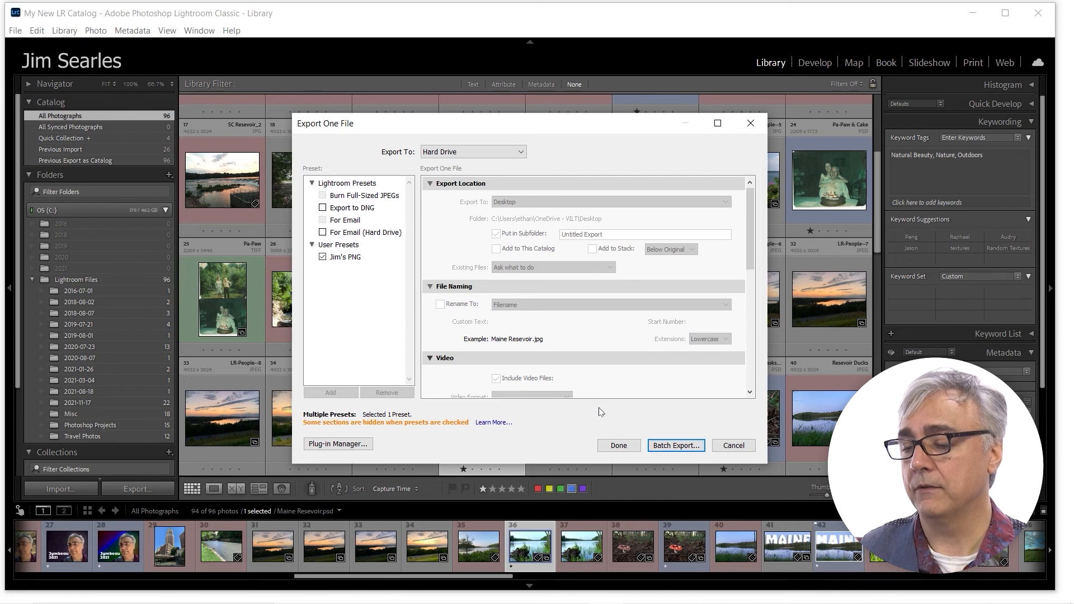
click(679, 447)
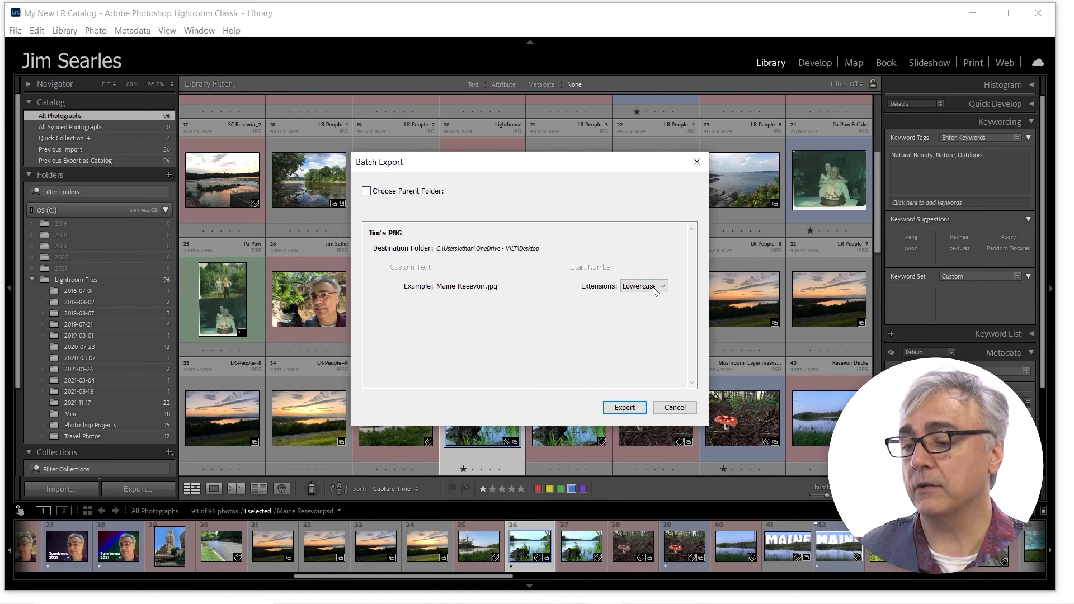
click(366, 191)
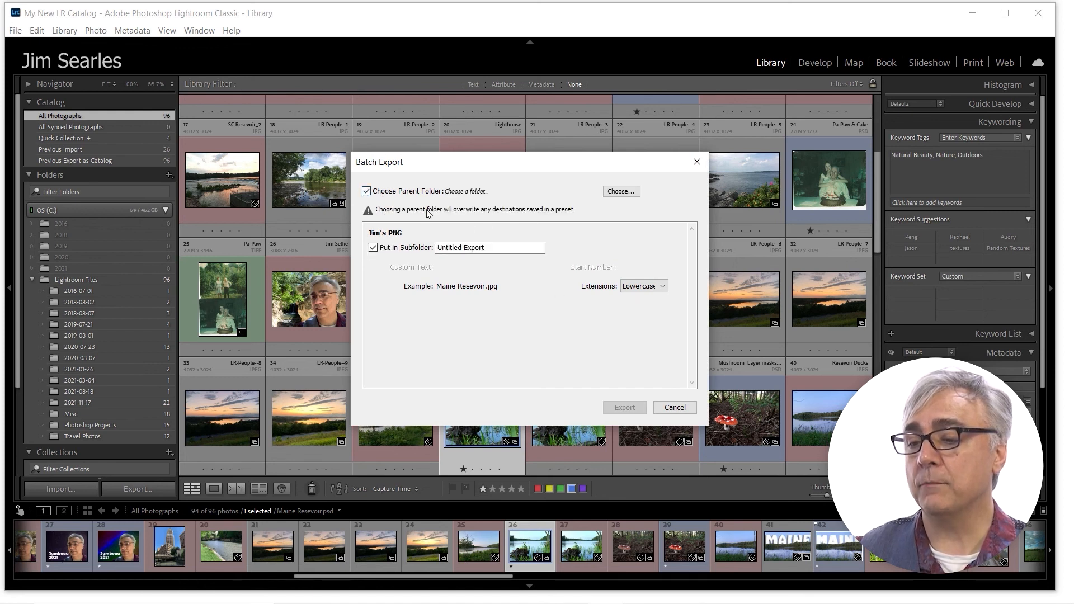
drag(489, 250, 412, 246)
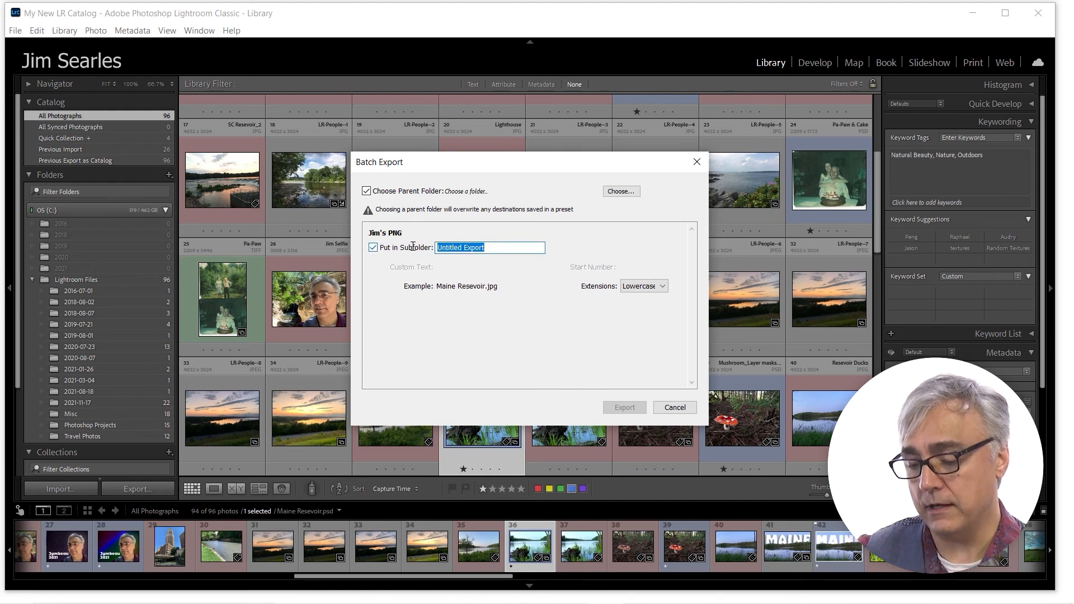
text(Export from lightroom)
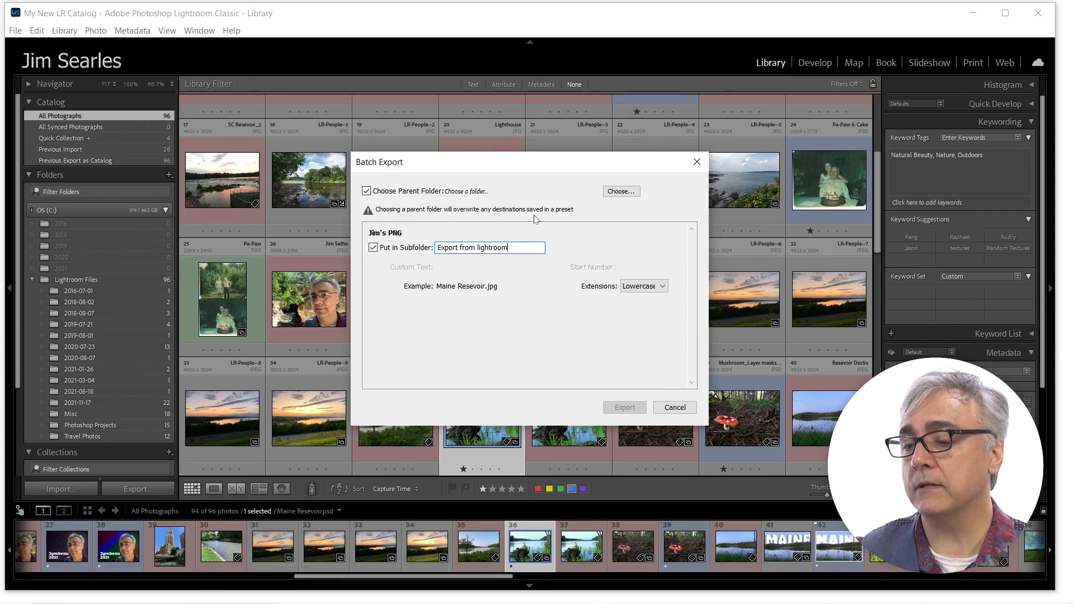
Choose the Desktop's Lightroom Files folder as the parent folder and run the batch export.
click(618, 194)
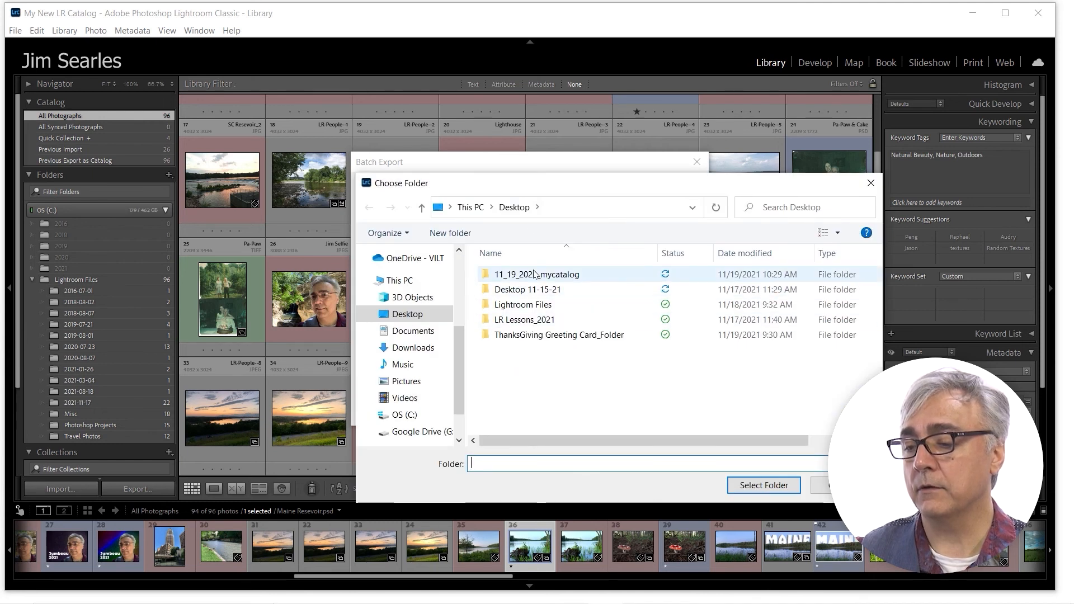
click(528, 305)
click(751, 485)
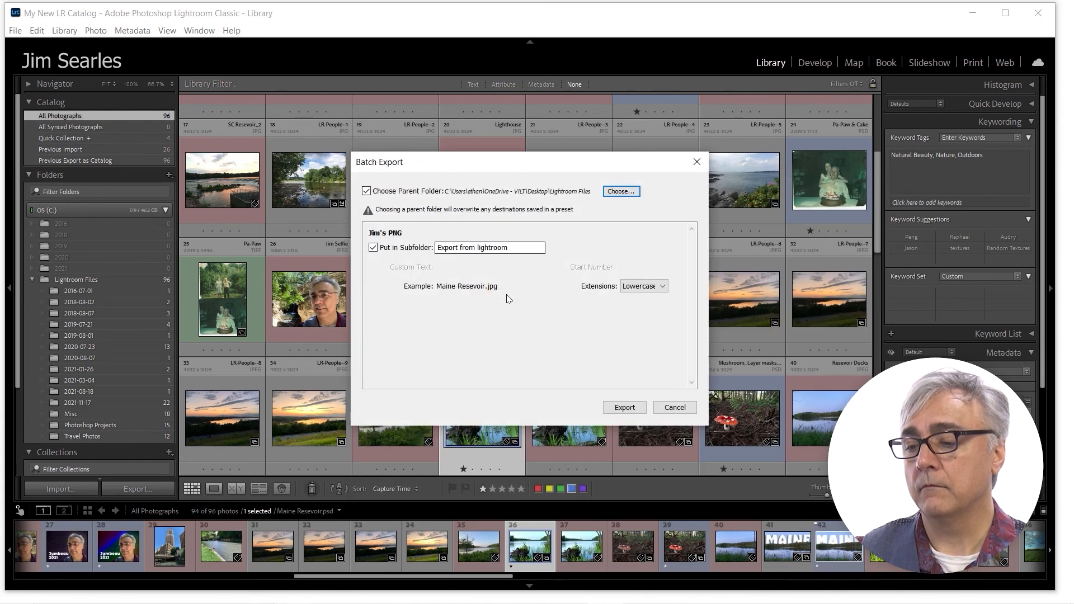
click(623, 405)
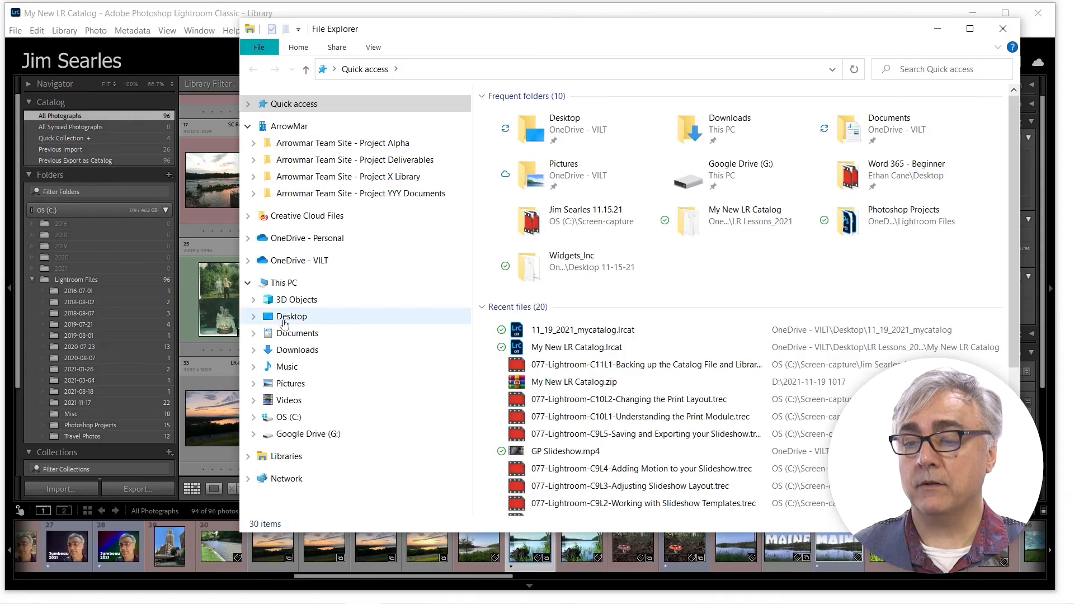
Switch to File Explorer, inspect the exported photo in the Export from lightroom folder under the Desktop's Lightroom Files, and close the window.
click(284, 318)
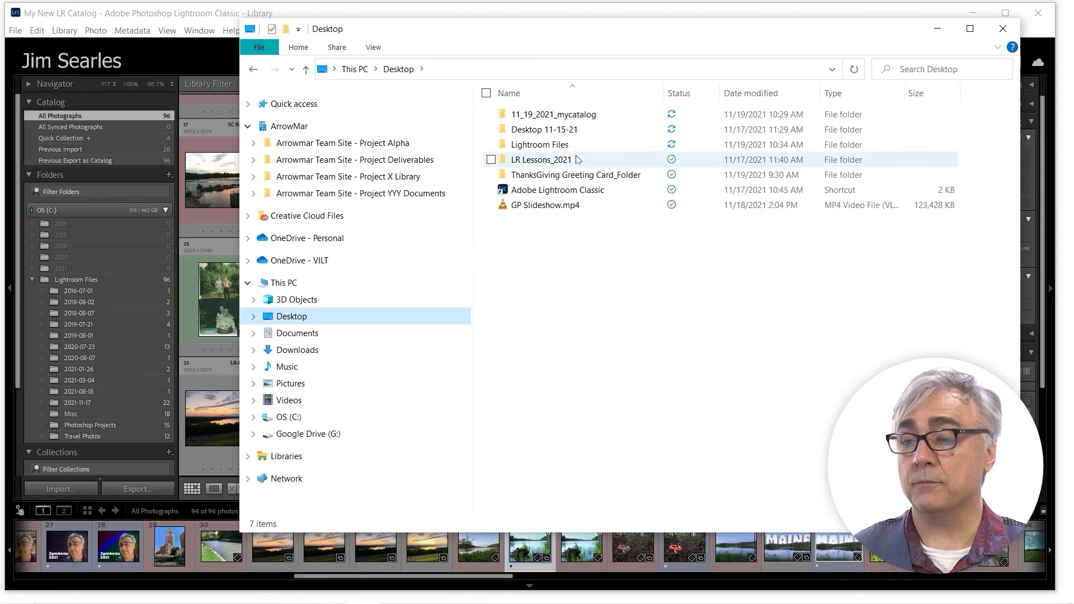
click(557, 146)
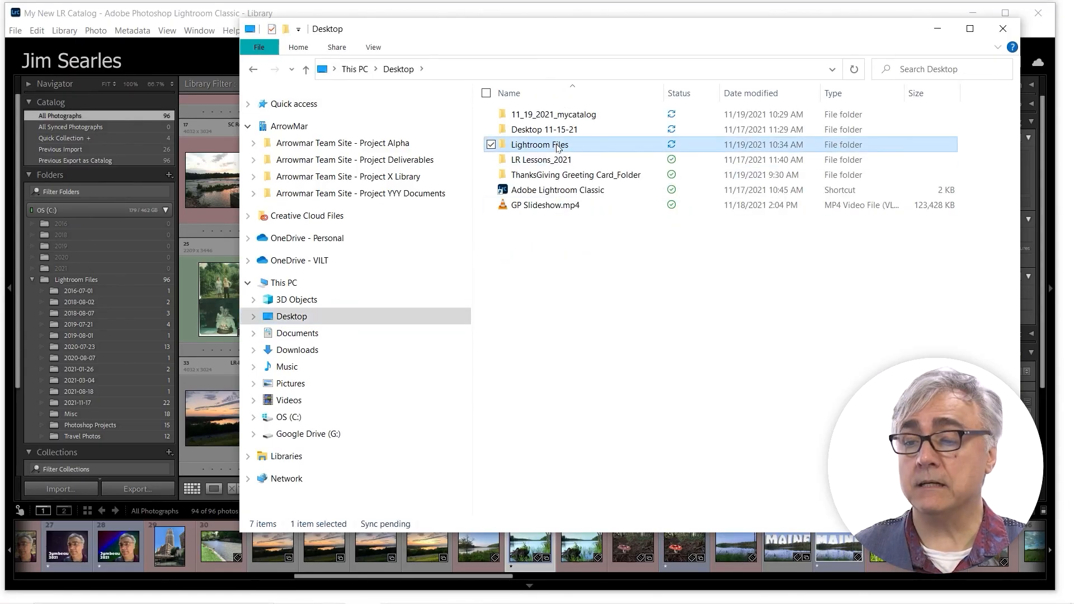
double_click(539, 145)
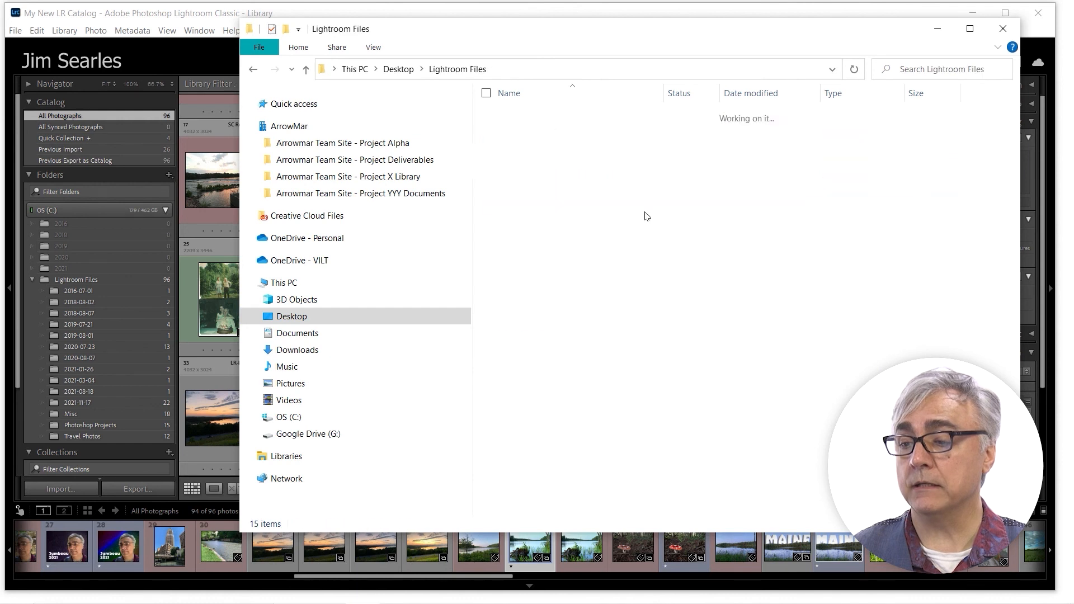
double_click(542, 281)
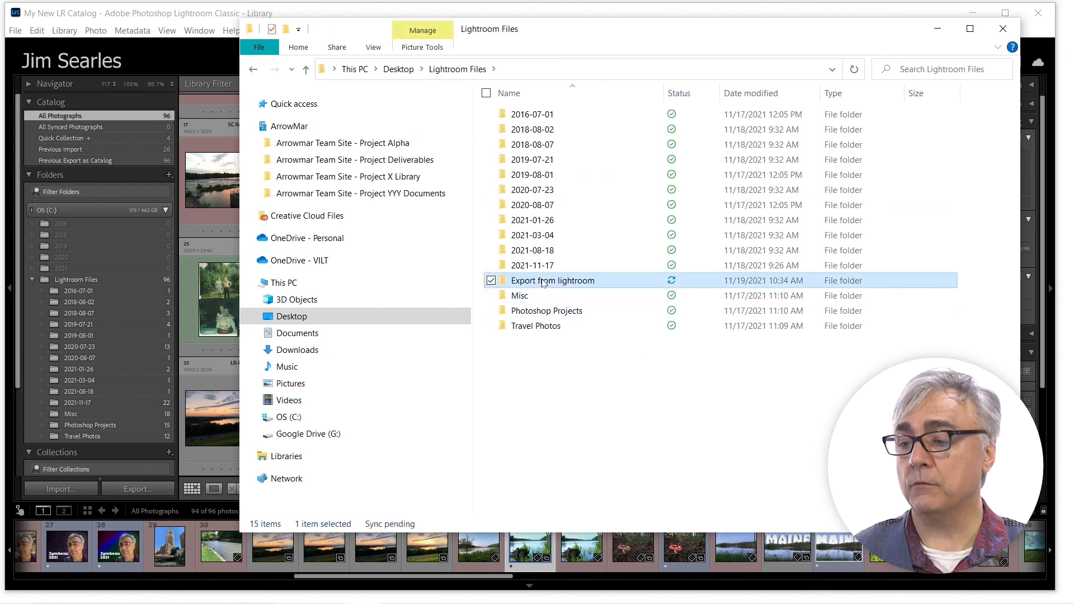
click(512, 137)
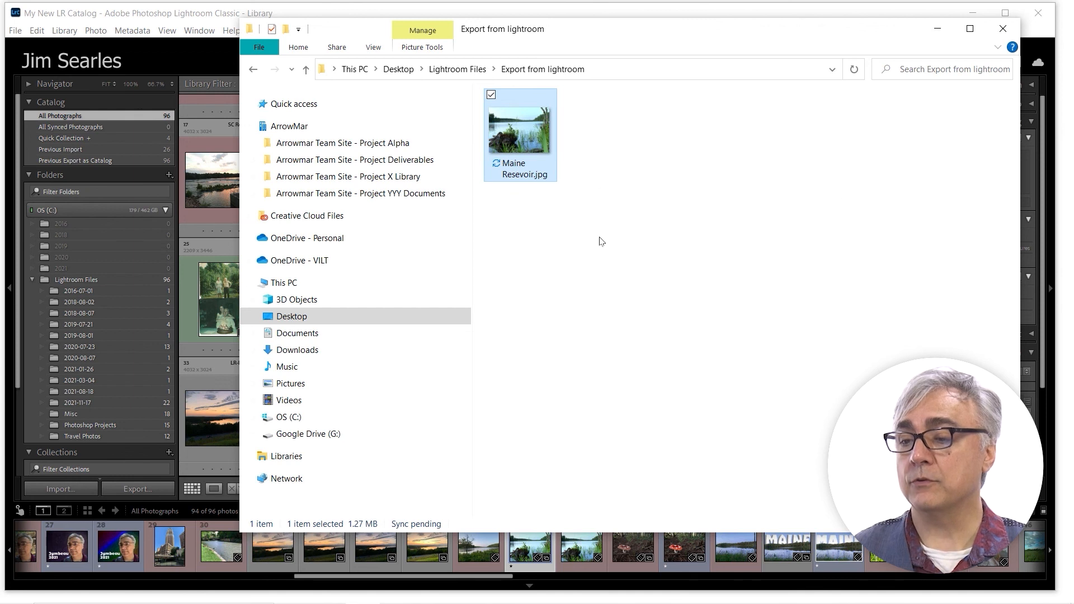
click(1002, 28)
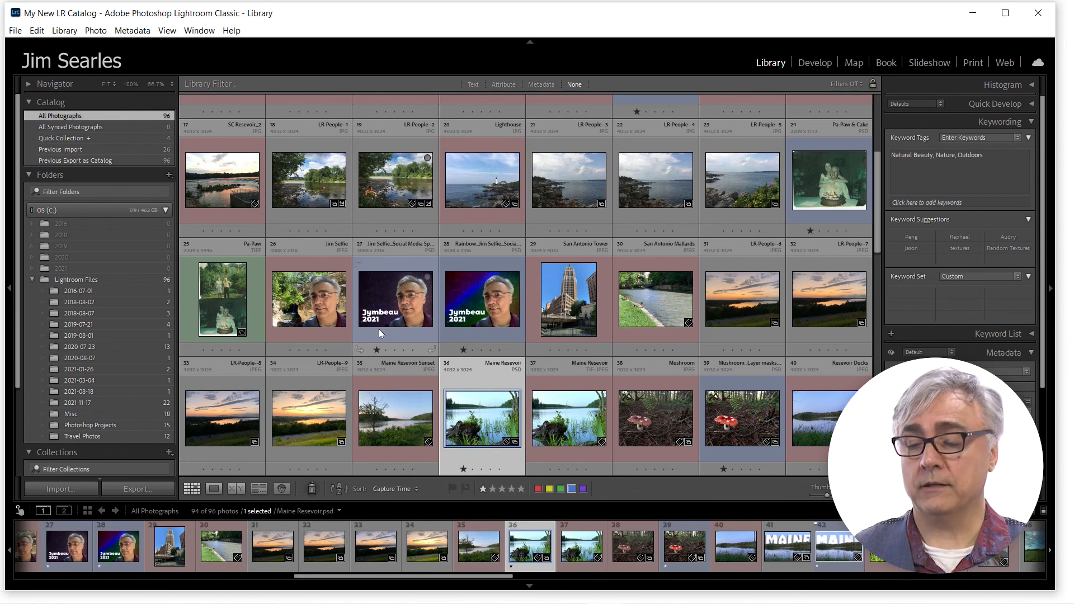
Export the catalog's keywords as Lightroom Keywords.txt into the Desktop's Lightroom Files folder.
click(138, 34)
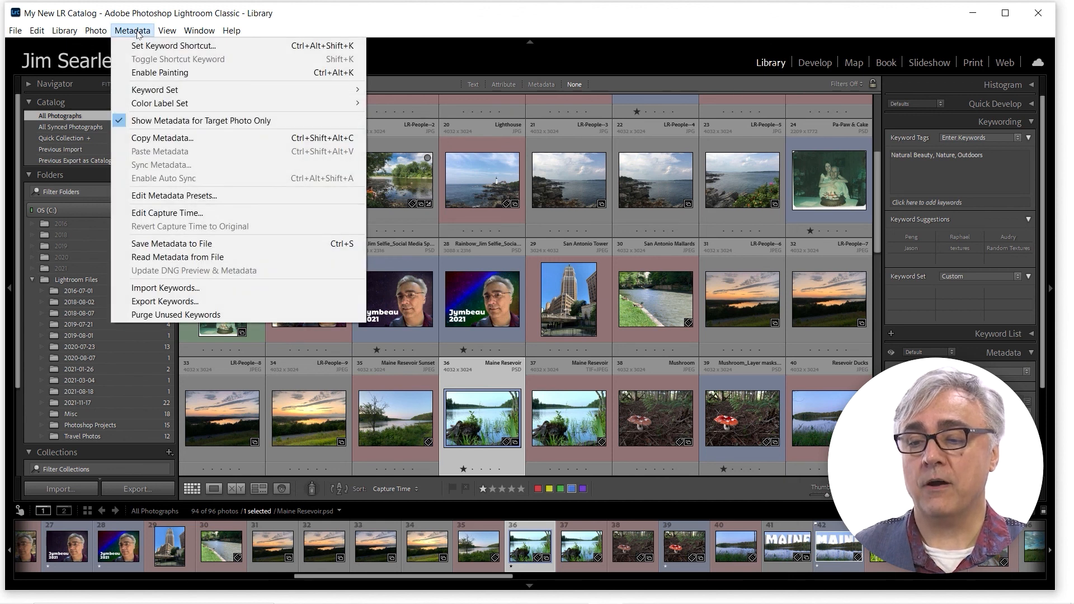
click(166, 302)
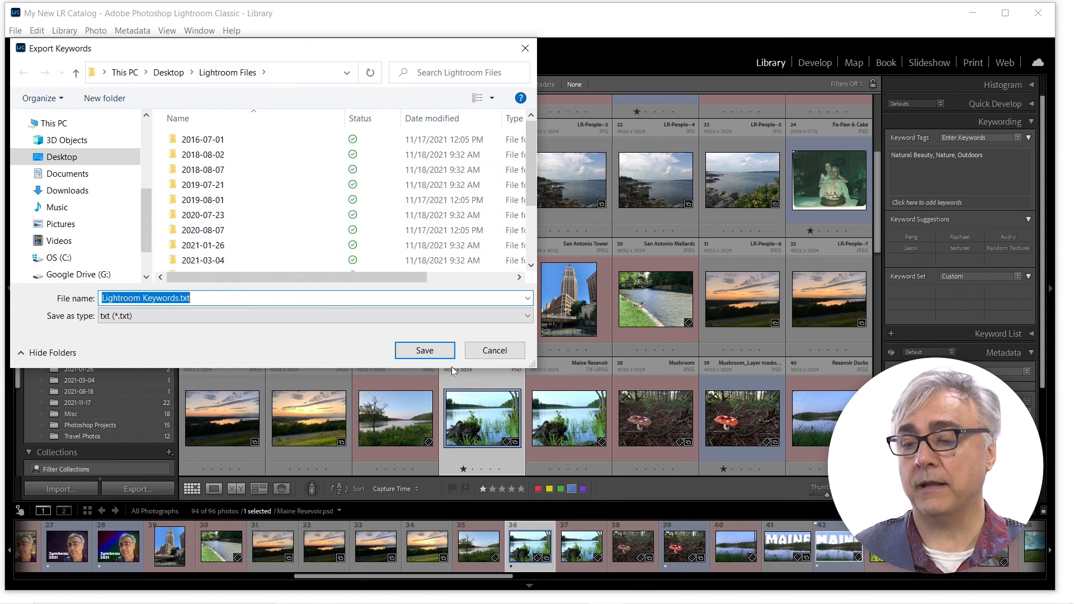
click(423, 351)
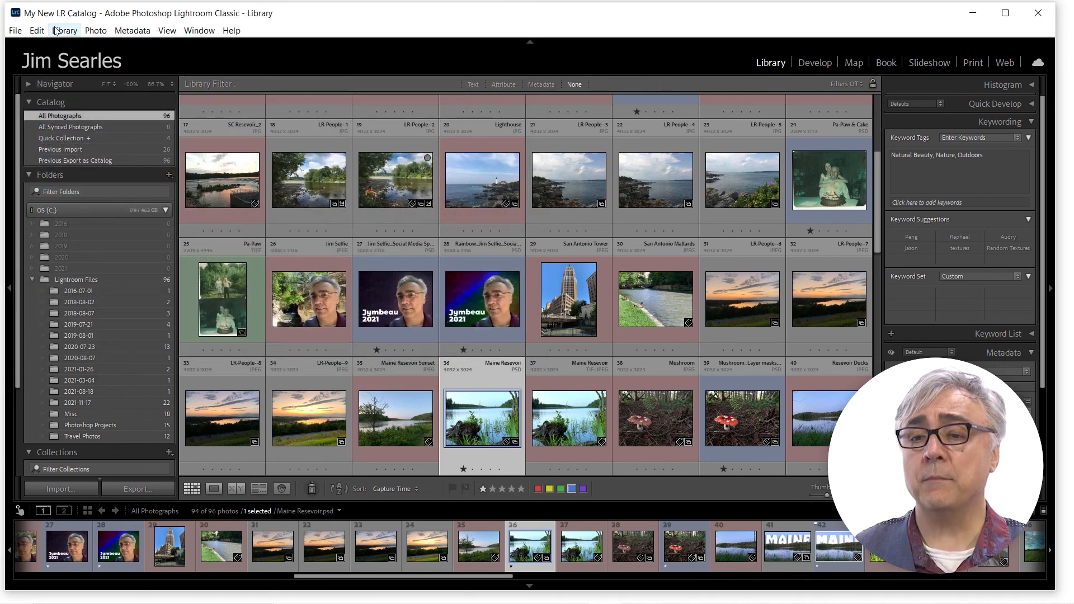
Review the general and metadata options in the Catalog Settings, and leave them without saving changes.
click(35, 30)
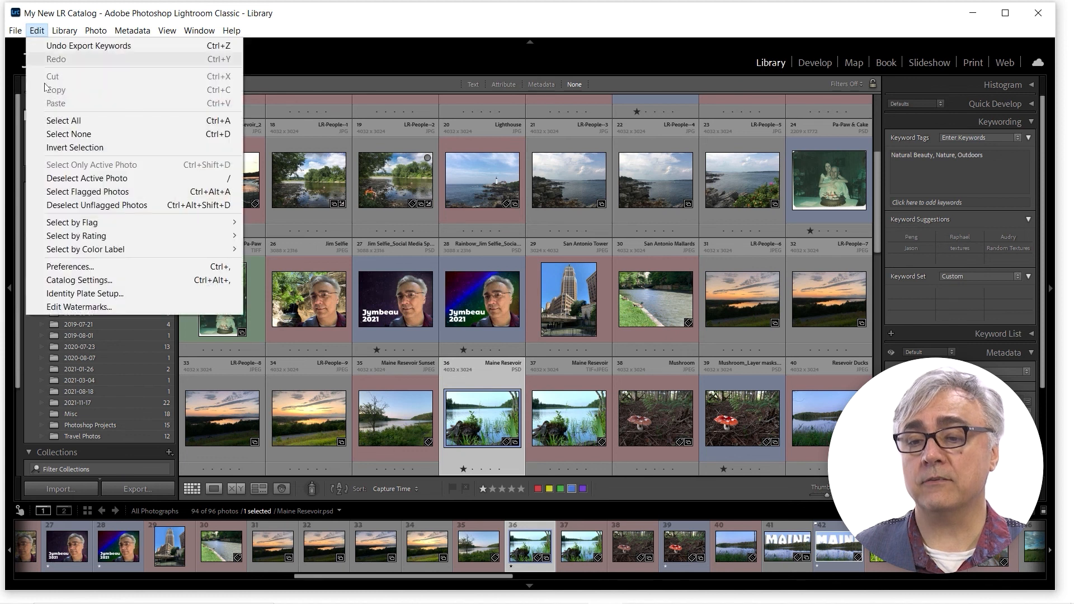
click(82, 282)
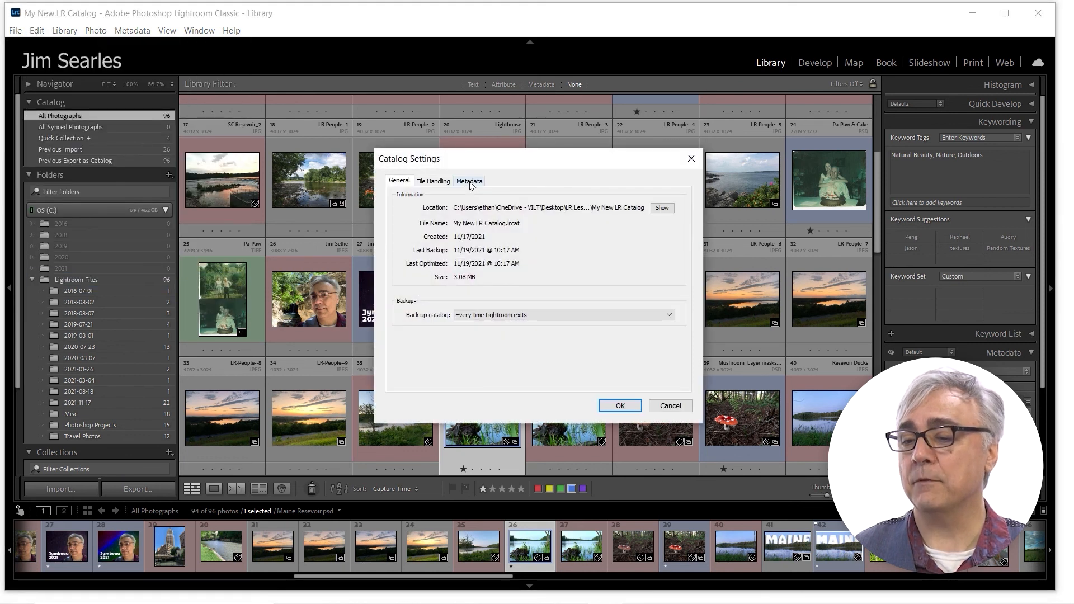
click(472, 181)
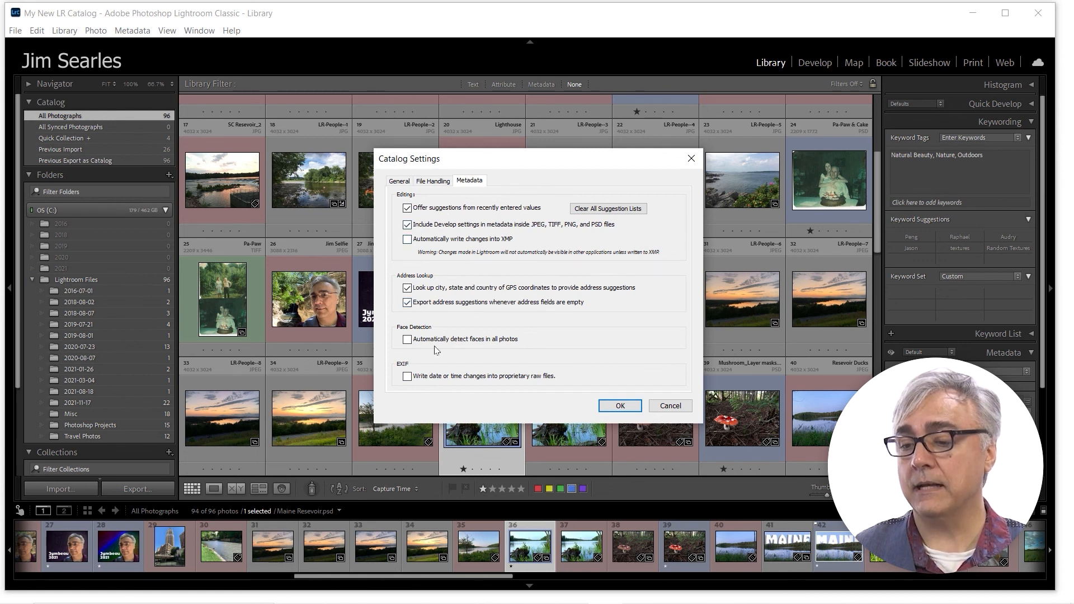
click(666, 407)
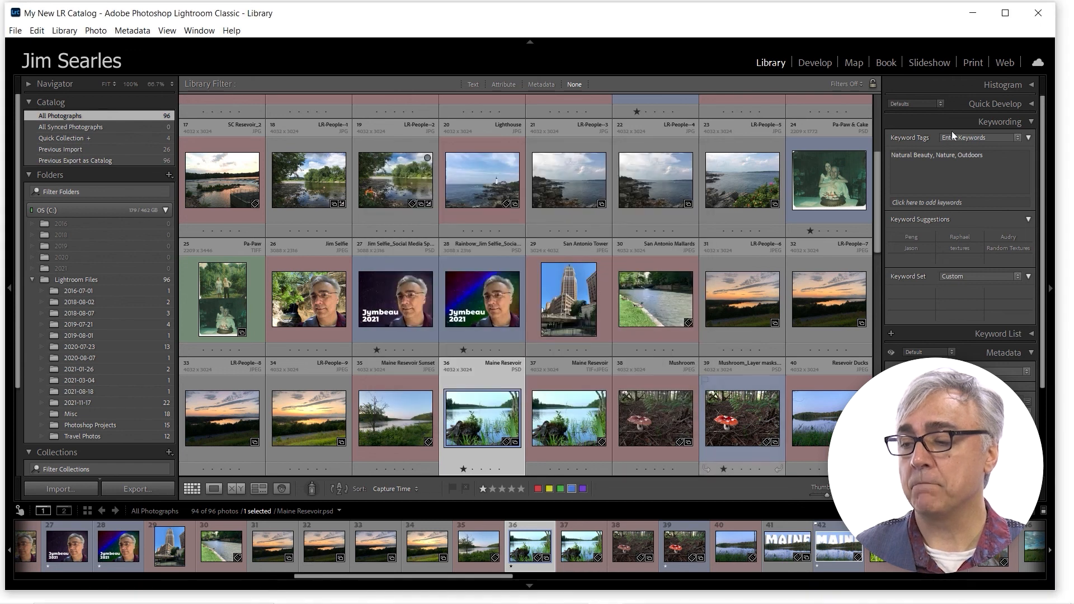
Switch to File Explorer and locate Lightroom Keywords.txt in the Desktop's Lightroom Files folder.
click(362, 590)
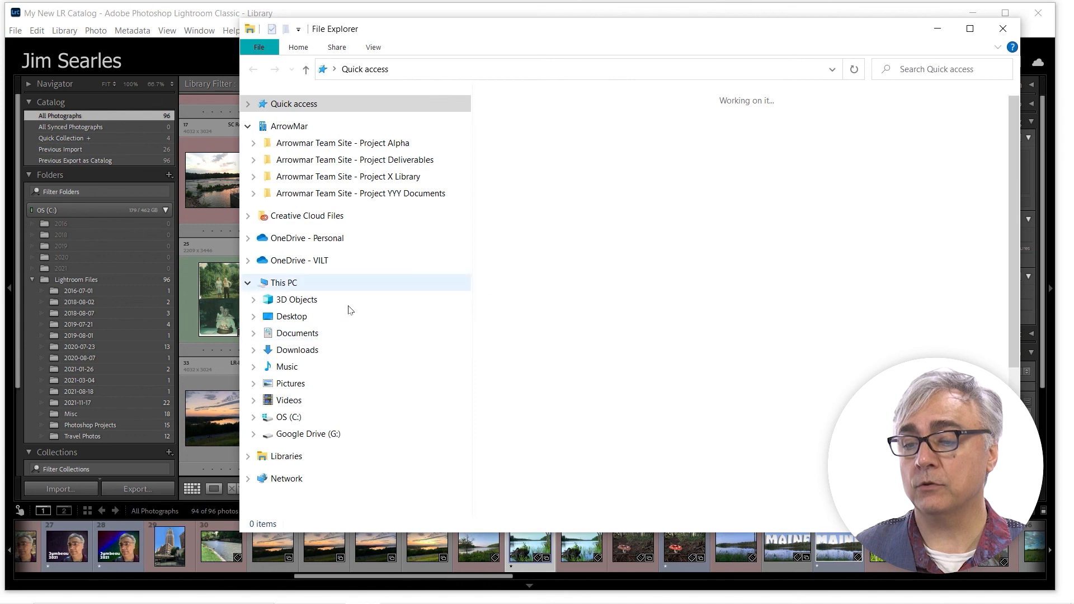
click(369, 314)
double_click(540, 144)
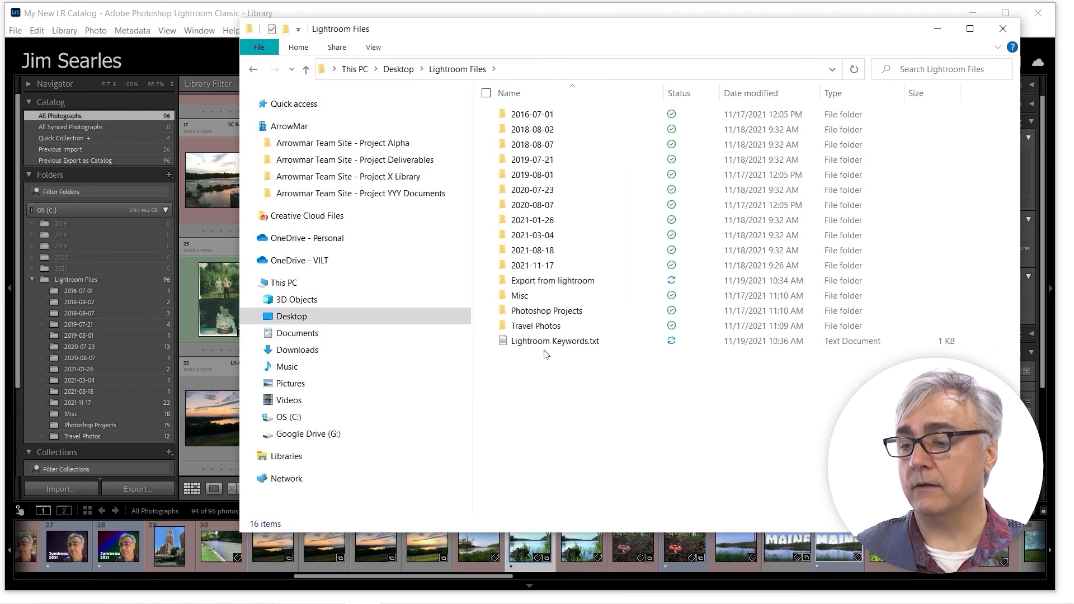
mouse_move(553, 347)
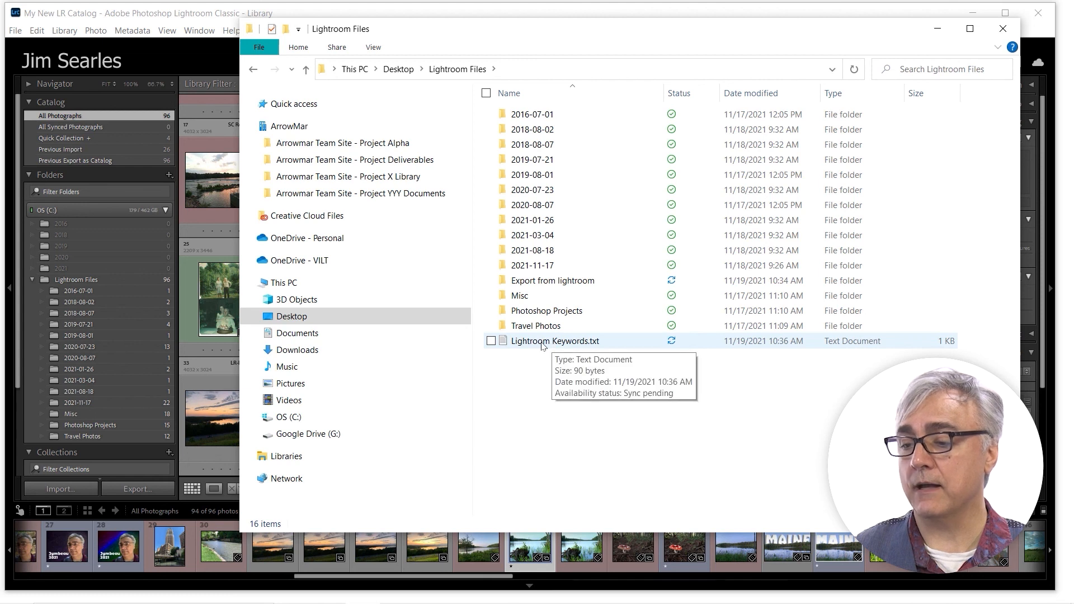